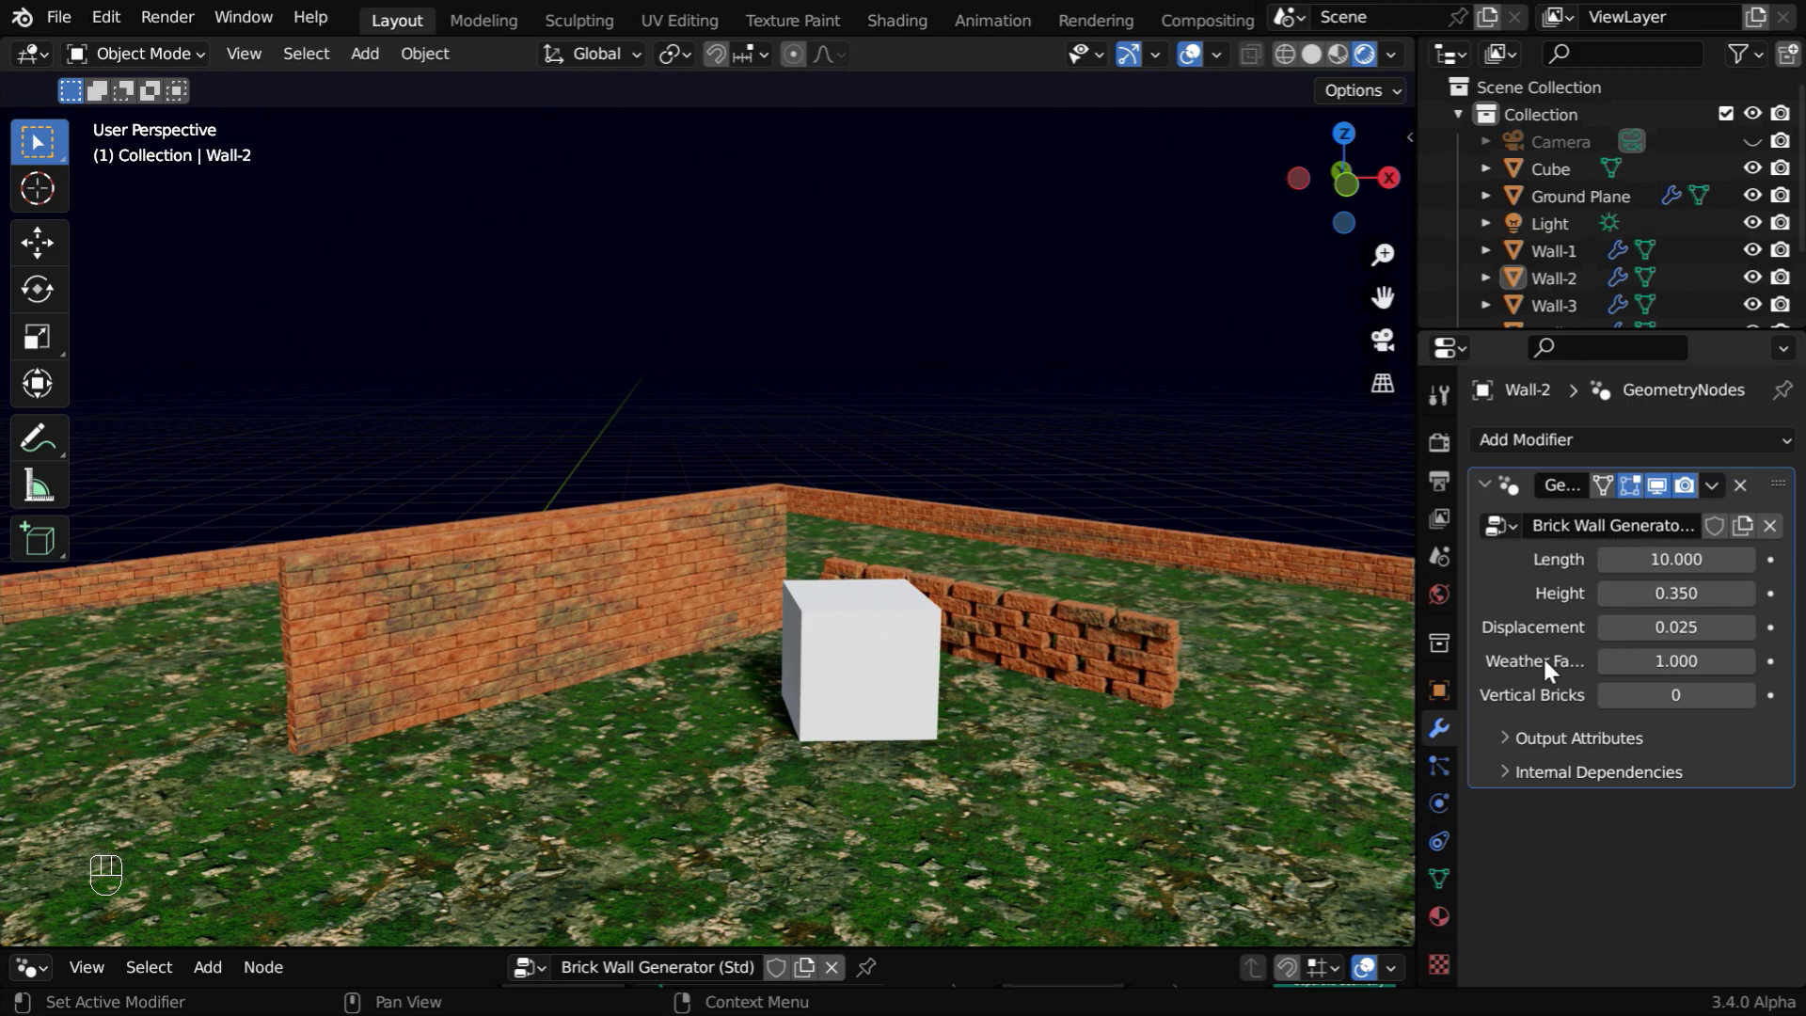
Step: Orbit and zoom the finished brick-wall demo scene to view the cube and walls
{"action": "middle_click_drag", "start_coordinate": [1110, 825], "coordinate": [1160, 843]}
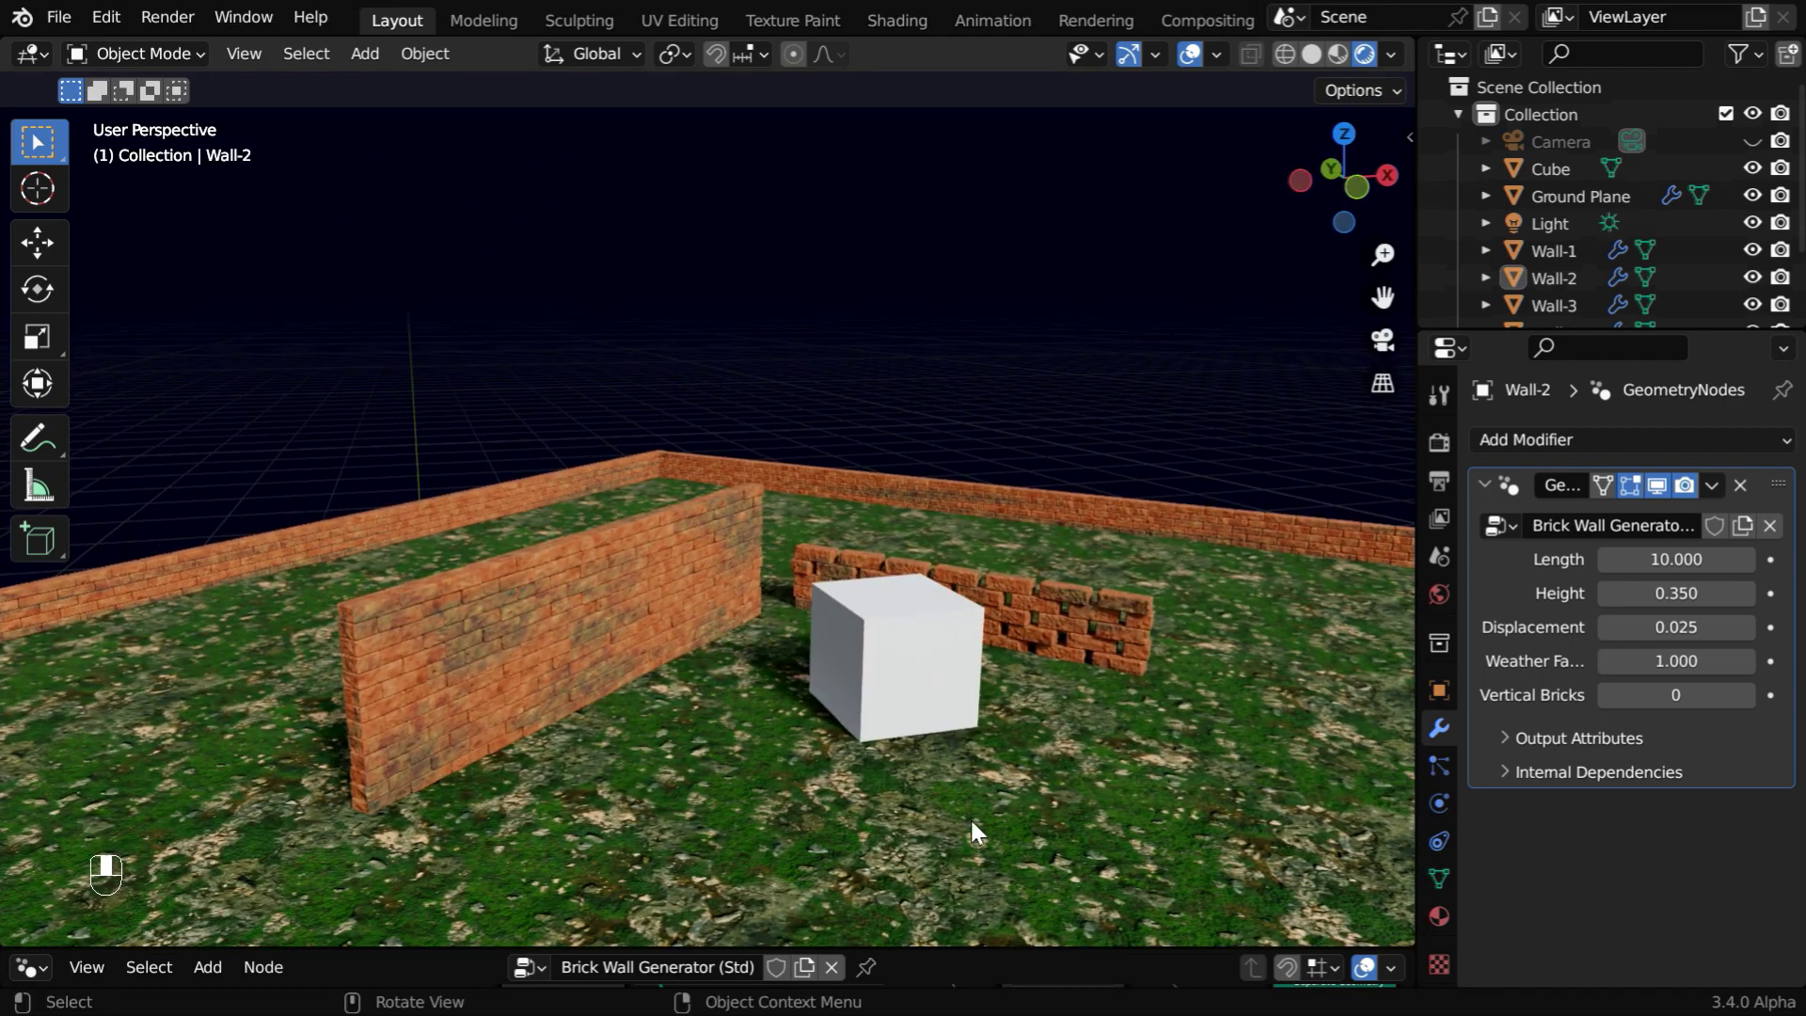
{"action": "middle_click_drag", "start_coordinate": [959, 820], "coordinate": [957, 777], "text": "ctrl"}
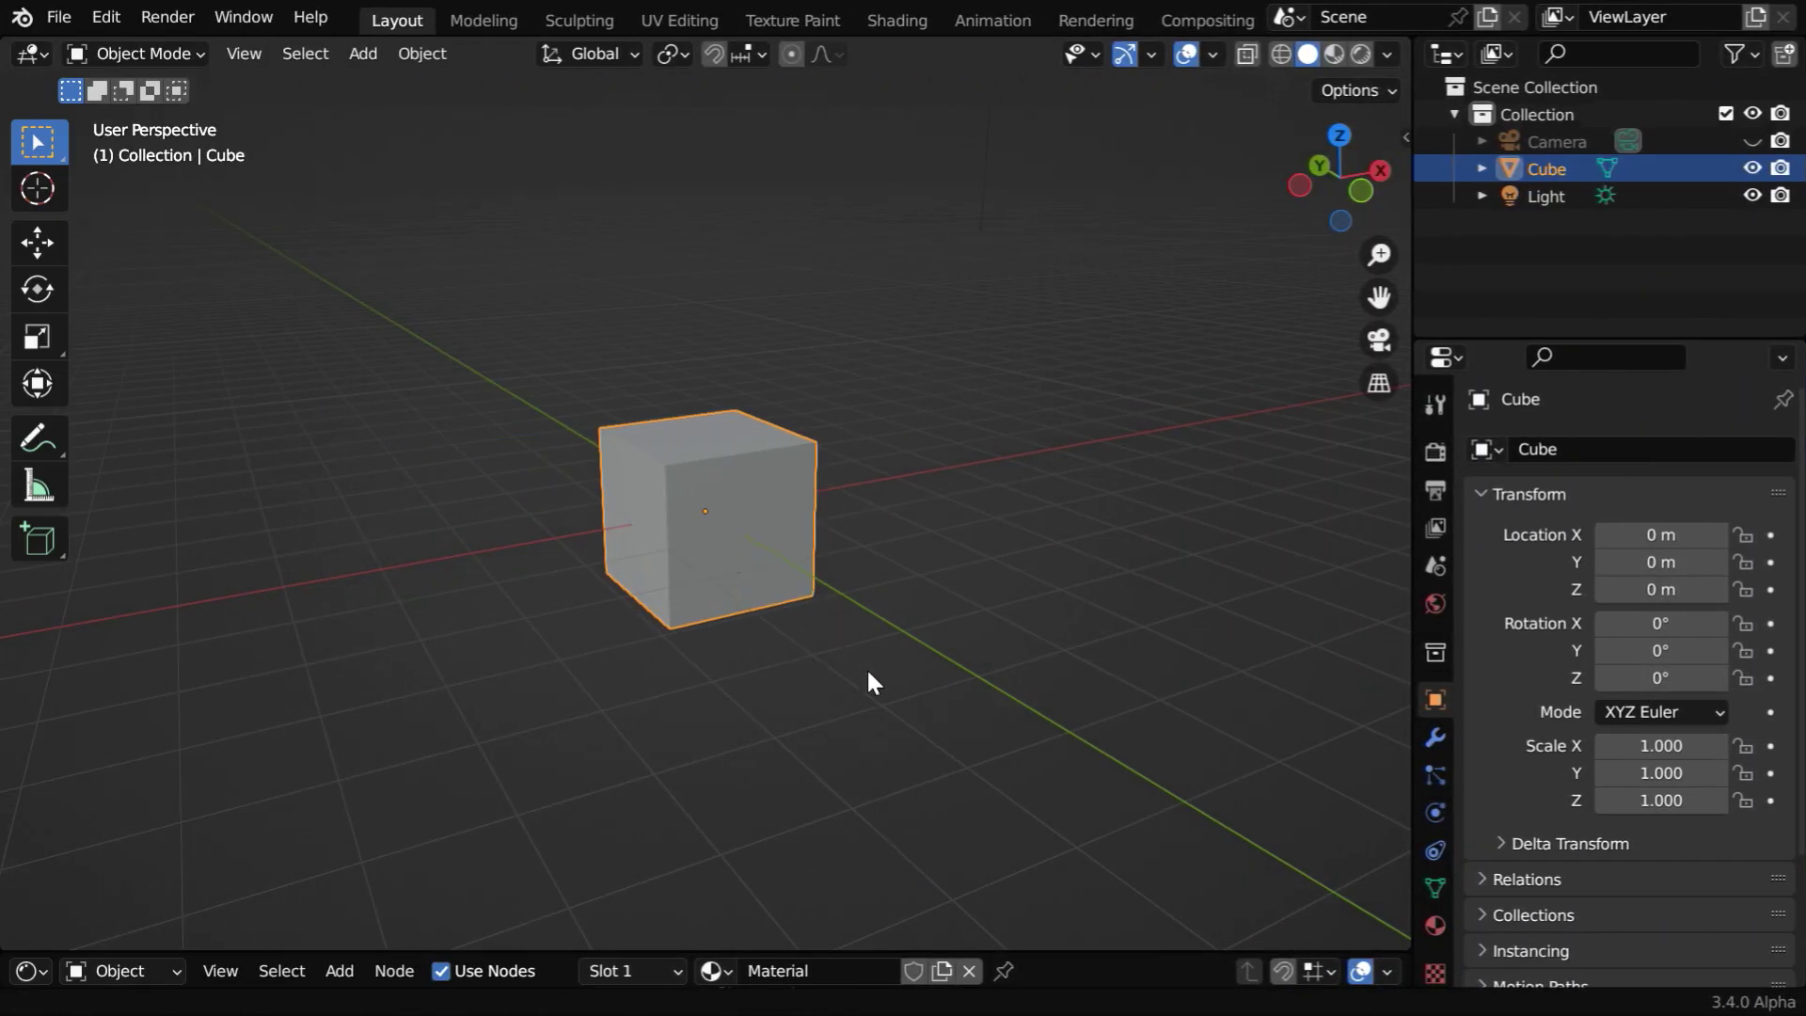
Step: Show the cube in Rendered shading and give it a Geometry Nodes modifier, browsing available node groups
{"action": "middle_click_drag", "start_coordinate": [866, 668], "coordinate": [873, 604], "text": "ctrl"}
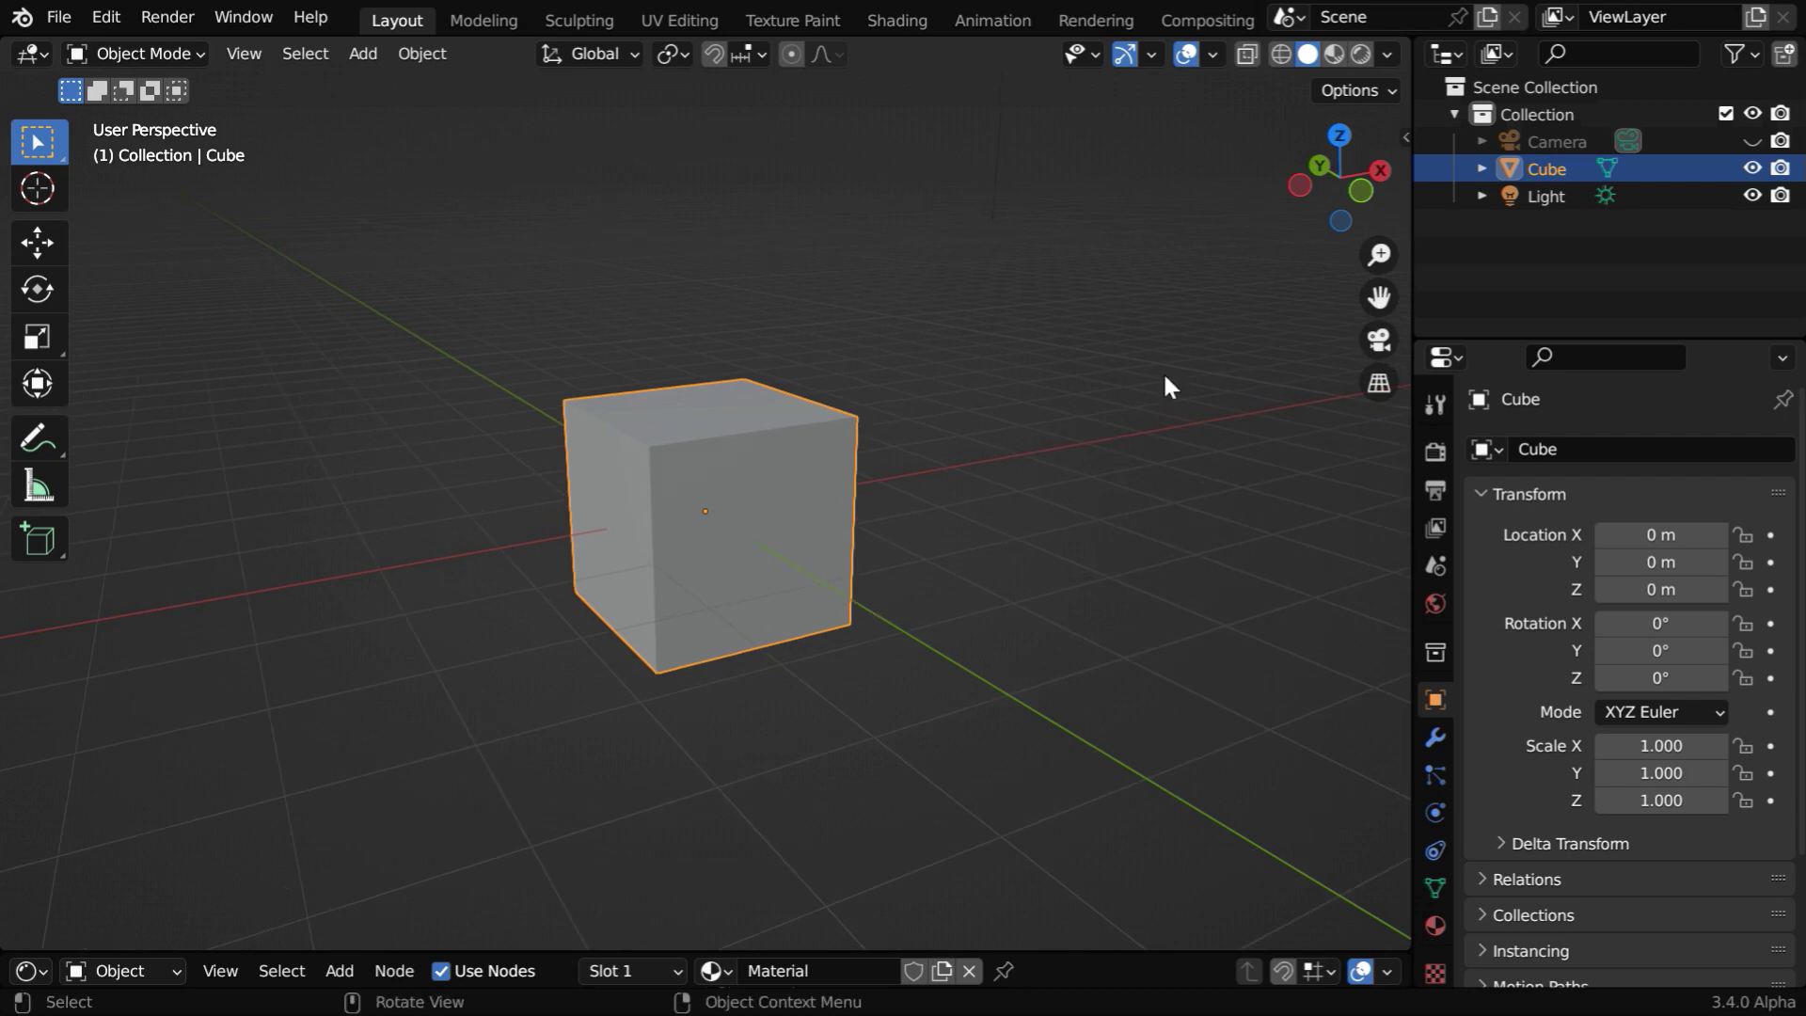
{"action": "left_click", "coordinate": [1363, 54]}
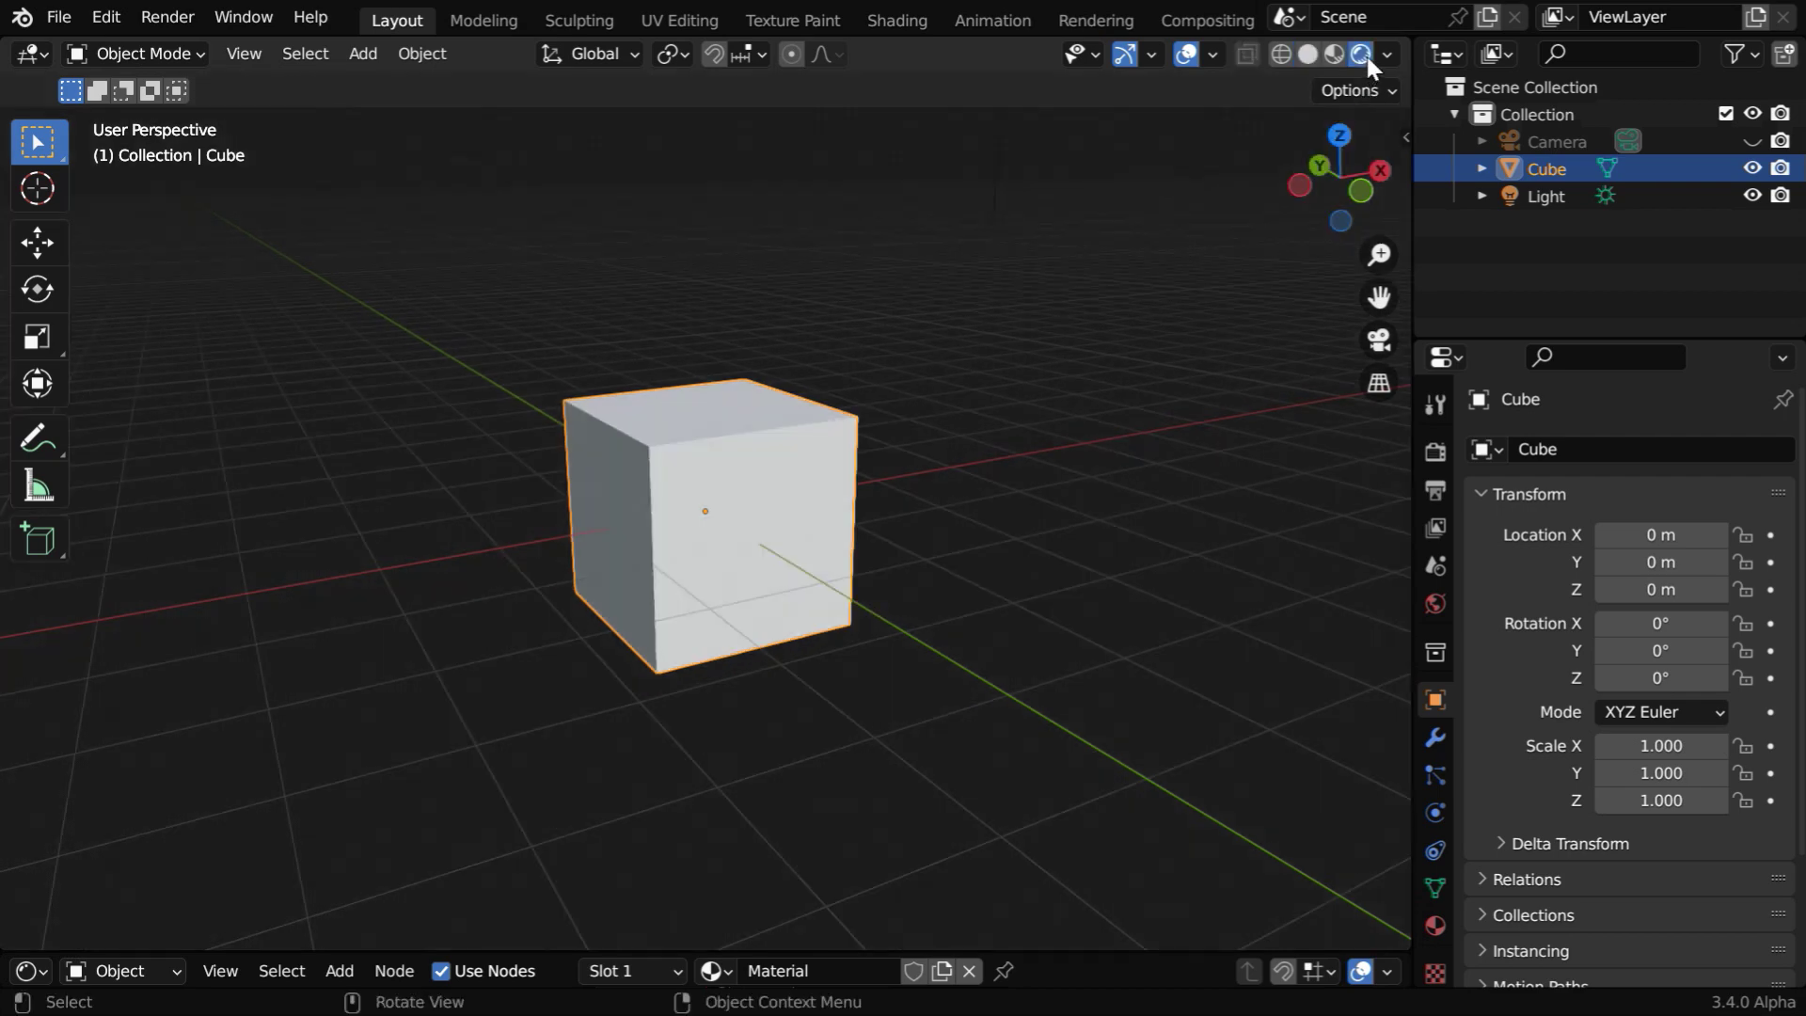
{"action": "left_click", "coordinate": [1436, 738]}
{"action": "left_click", "coordinate": [1531, 453]}
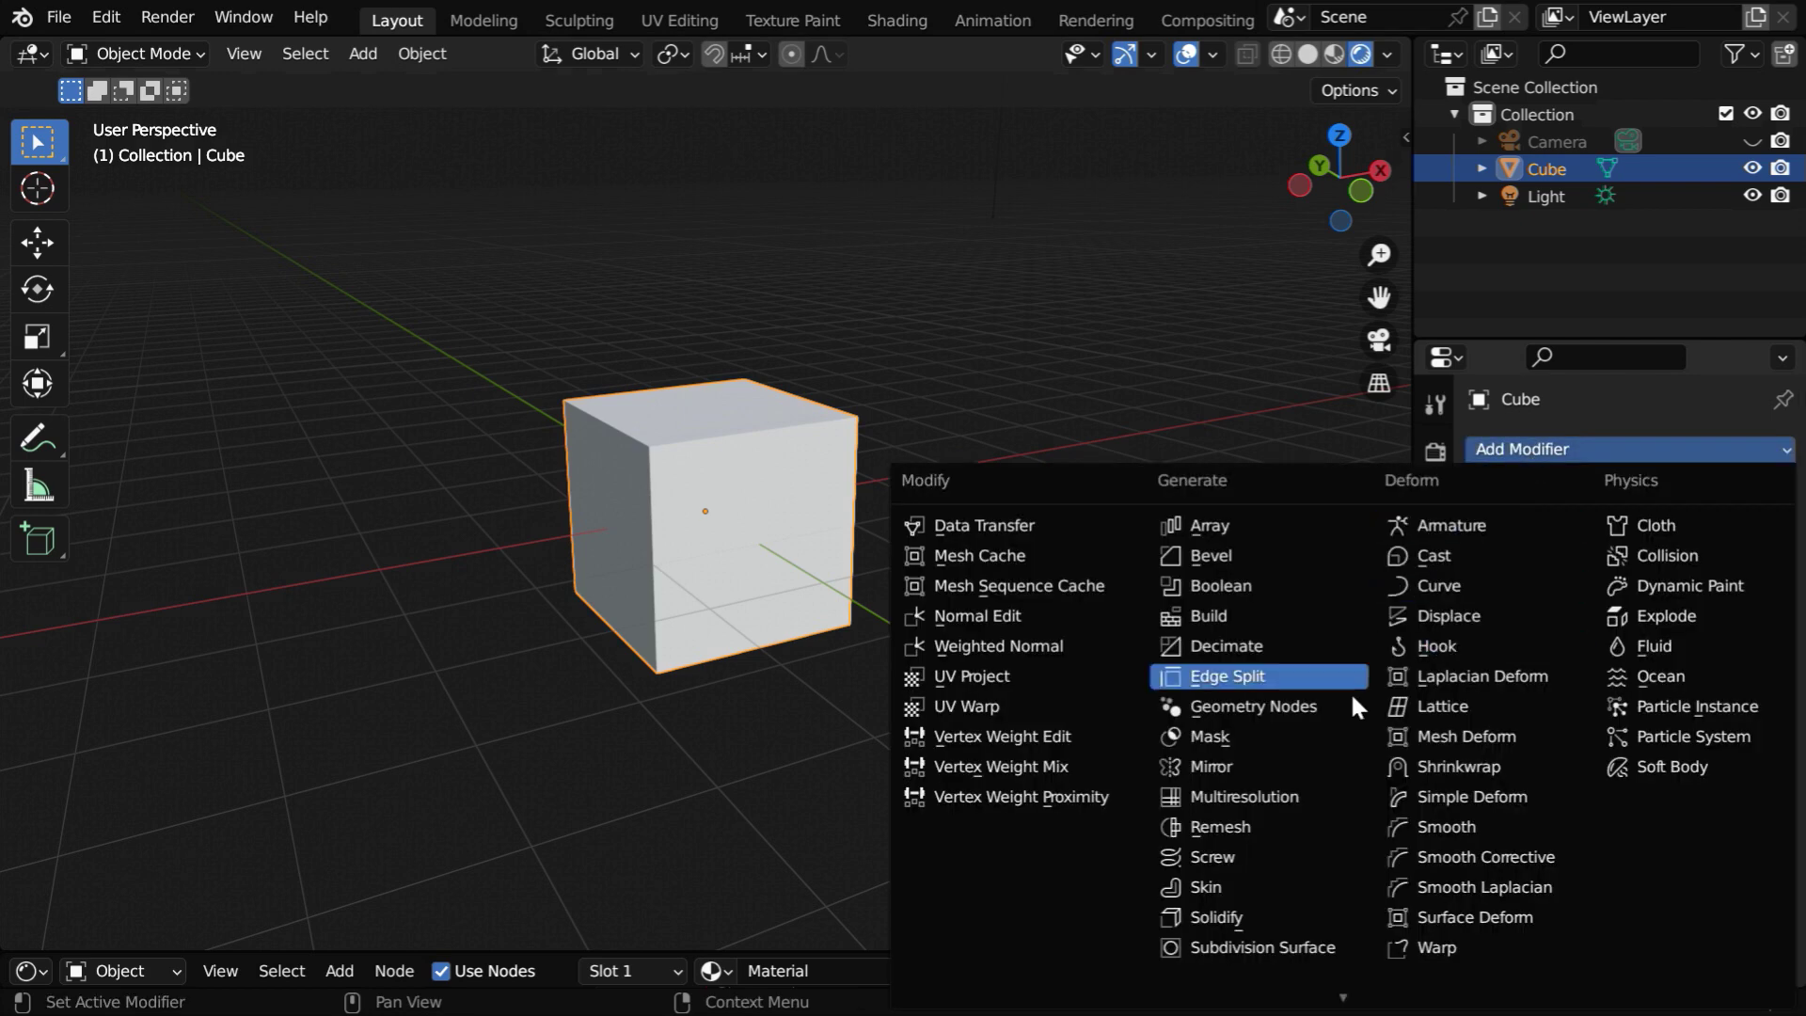
{"action": "left_click", "coordinate": [1305, 708]}
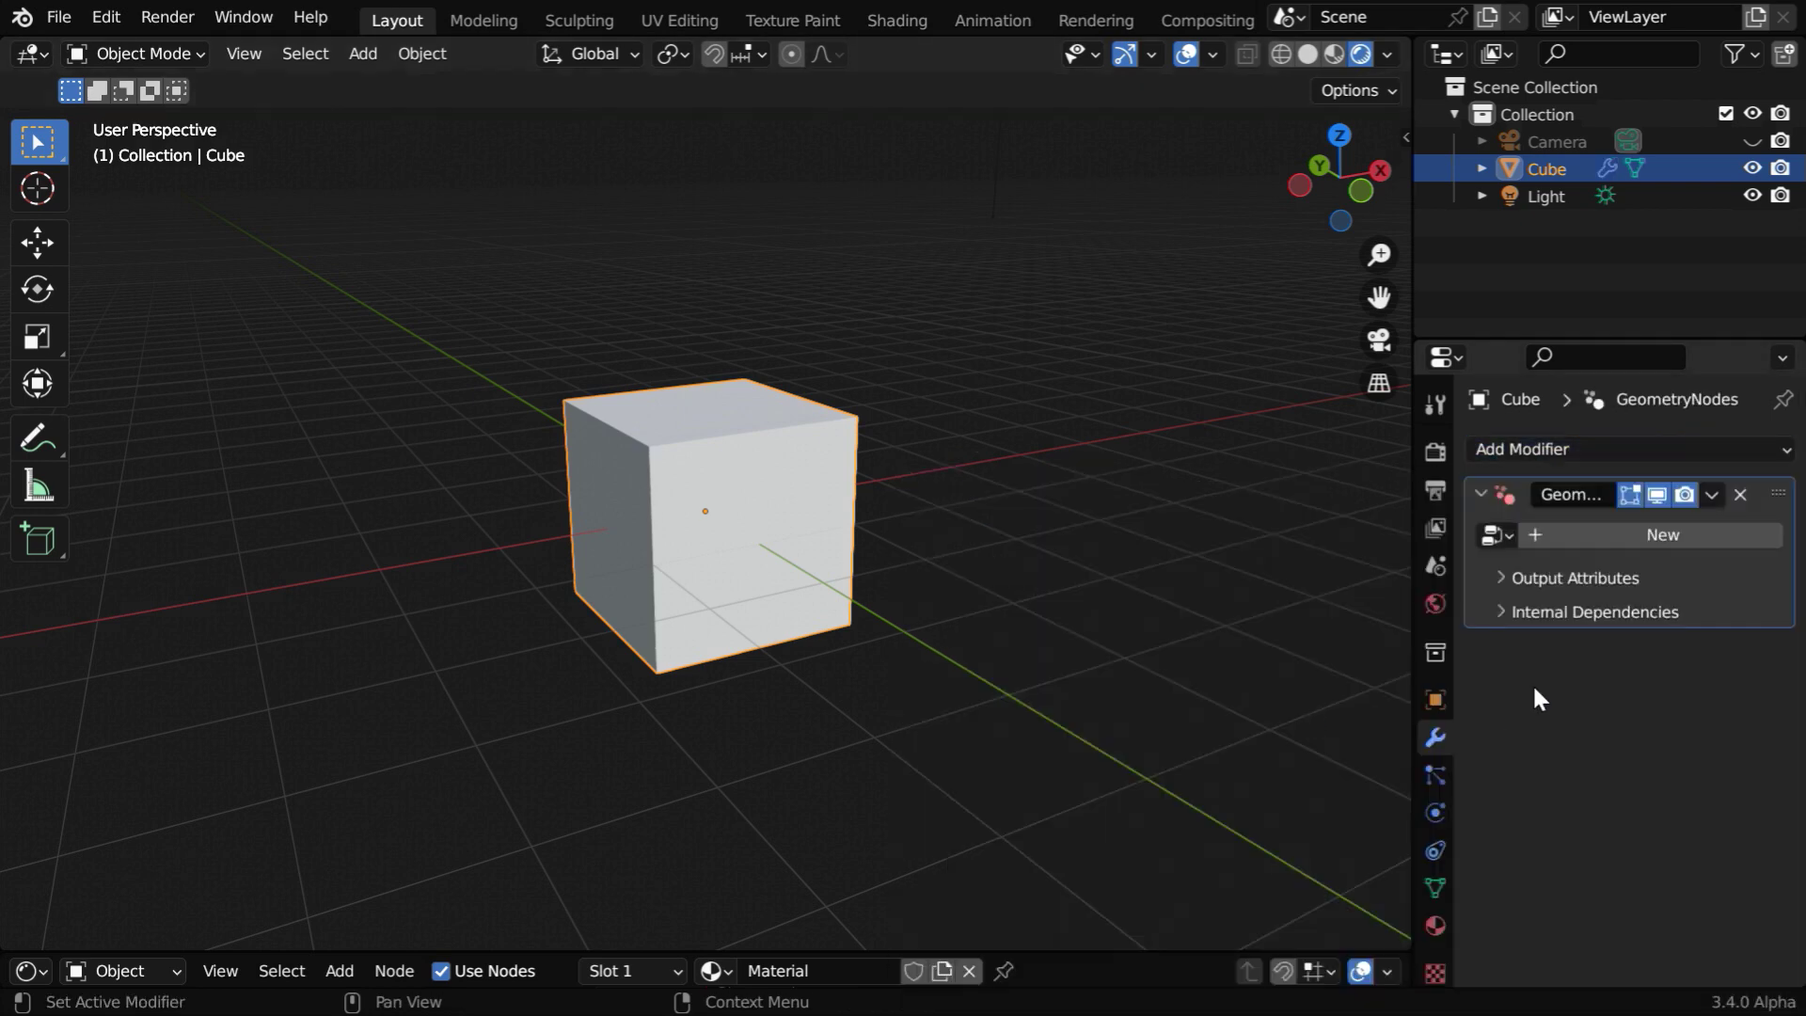
{"action": "left_click", "coordinate": [1503, 538]}
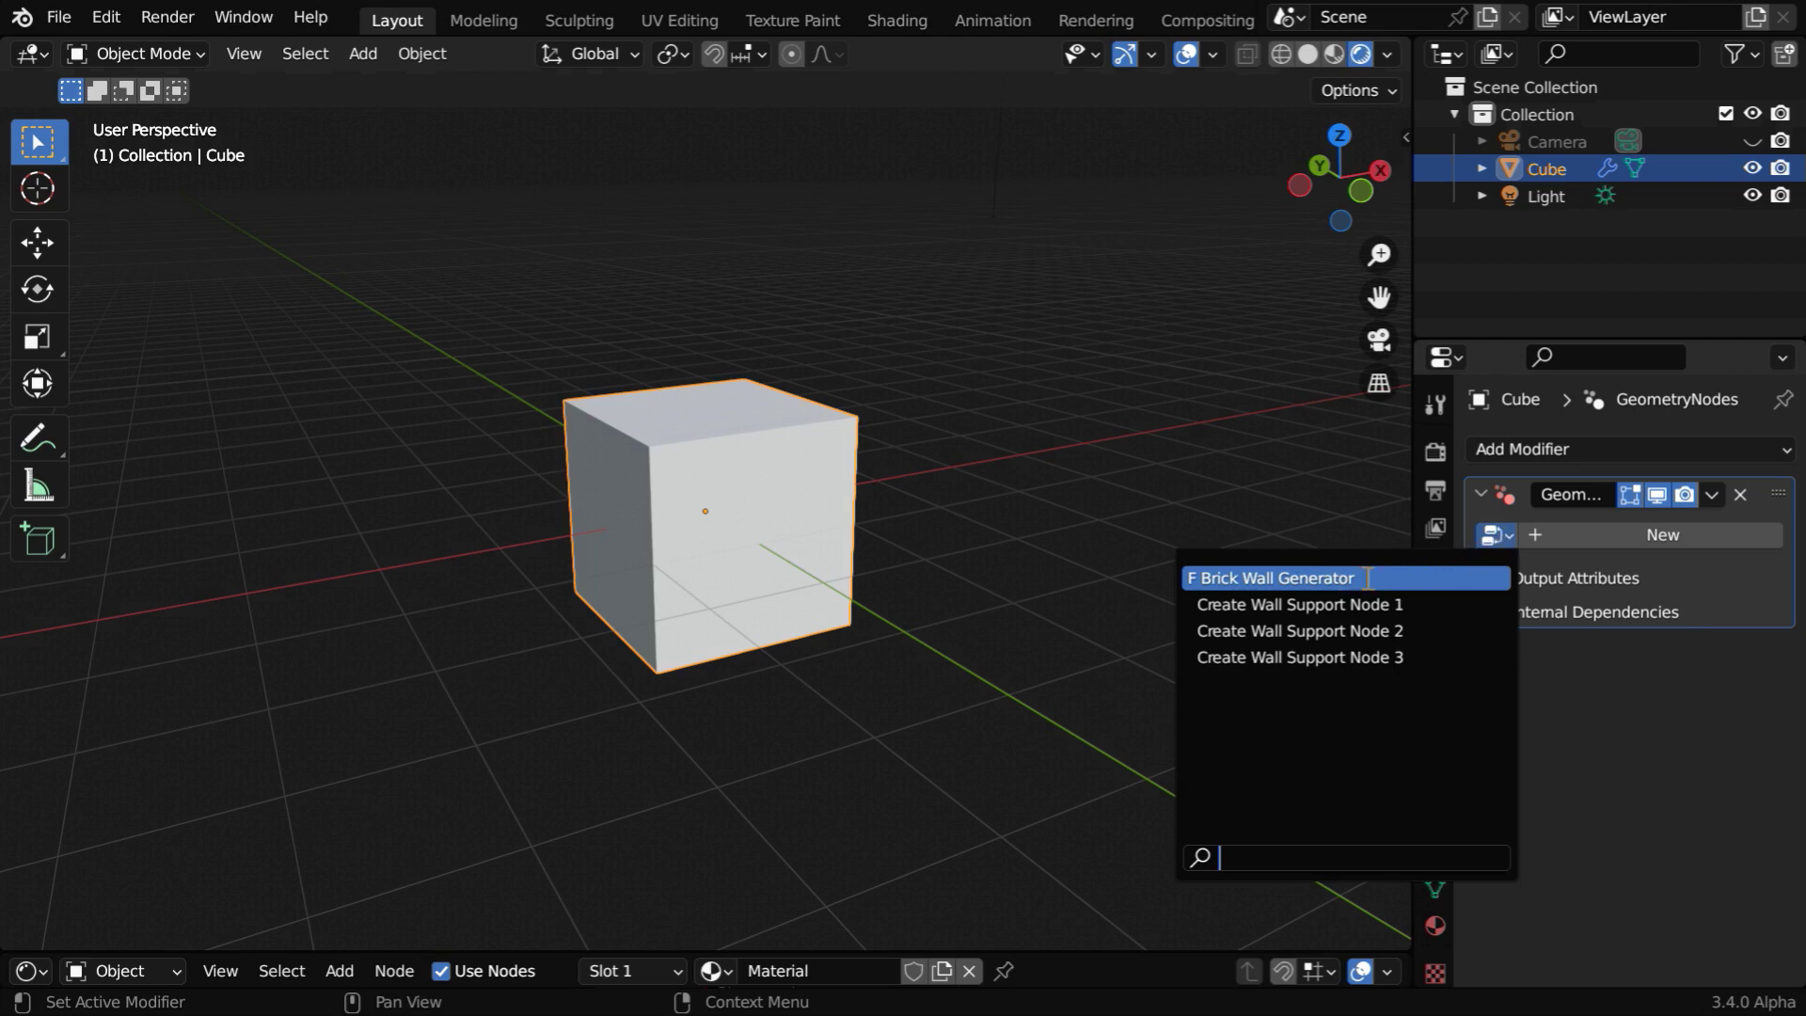
Step: Assign the Brick Wall Generator node group to the cube and view the resulting wall
{"action": "left_click", "coordinate": [1445, 578]}
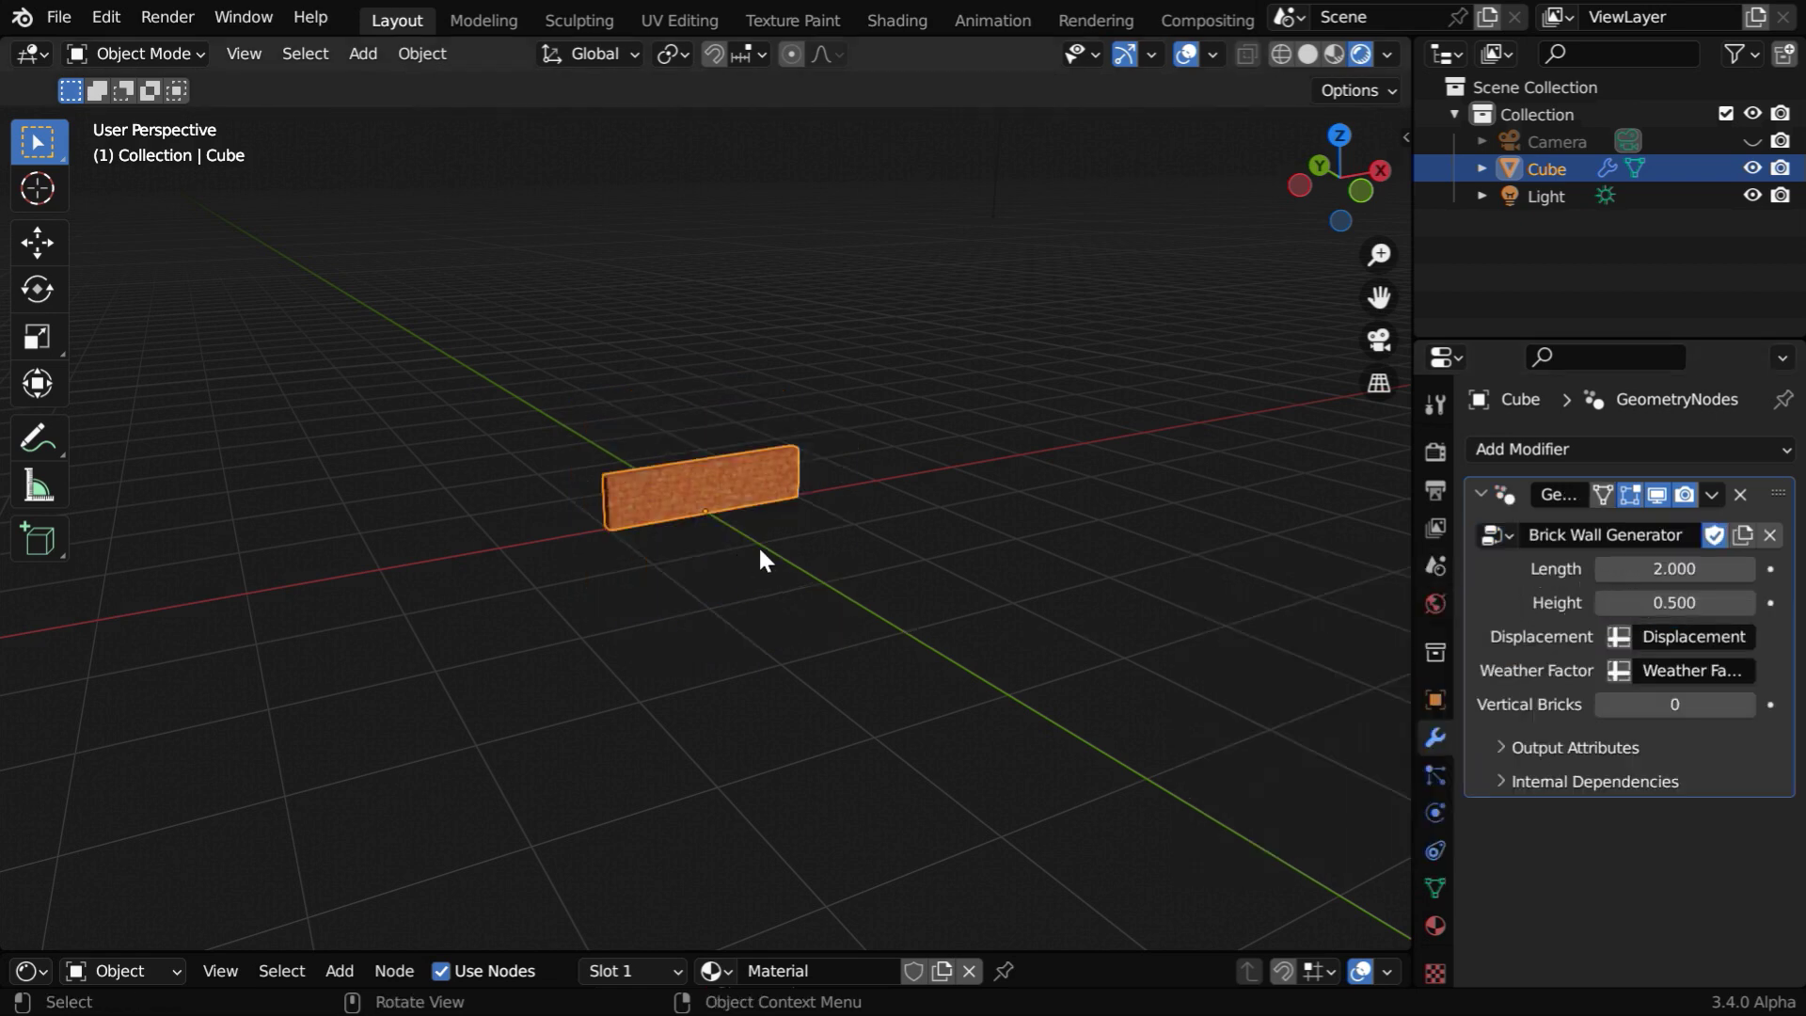
{"action": "scroll", "coordinate": [759, 573], "scroll_direction": "up", "scroll_amount": 5}
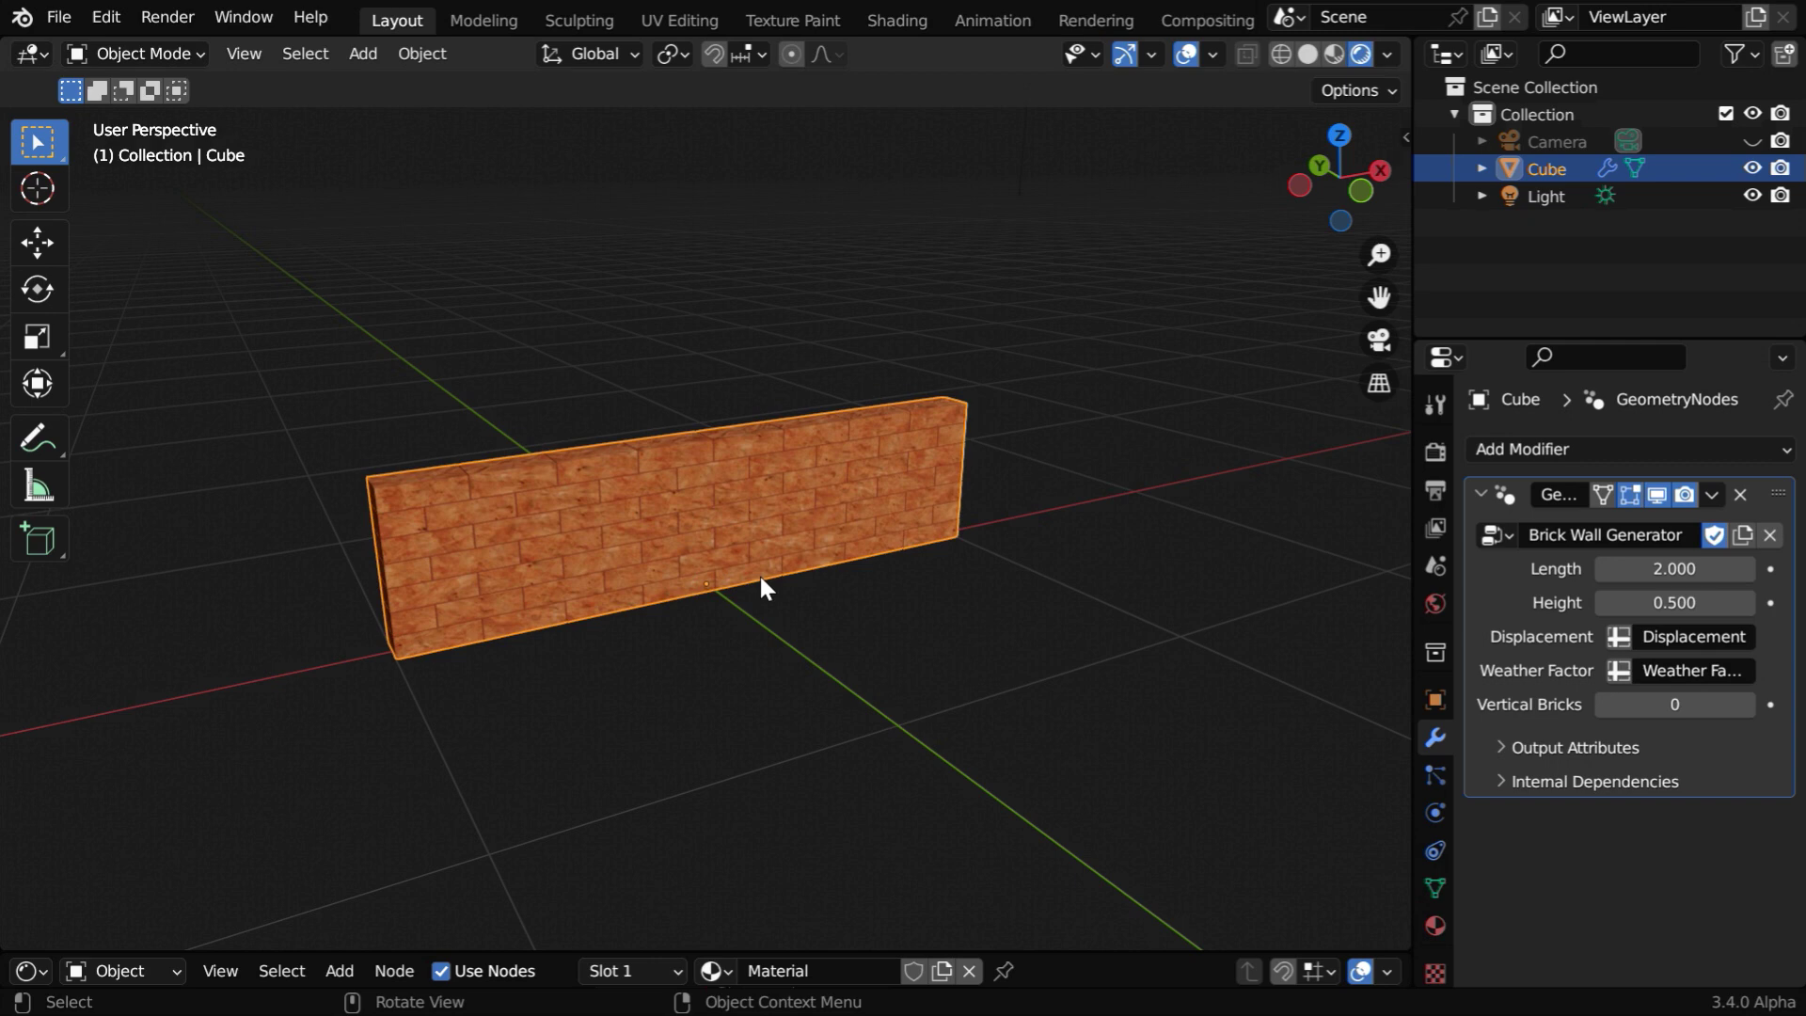
{"action": "scroll", "coordinate": [748, 725], "scroll_direction": "up", "scroll_amount": 3}
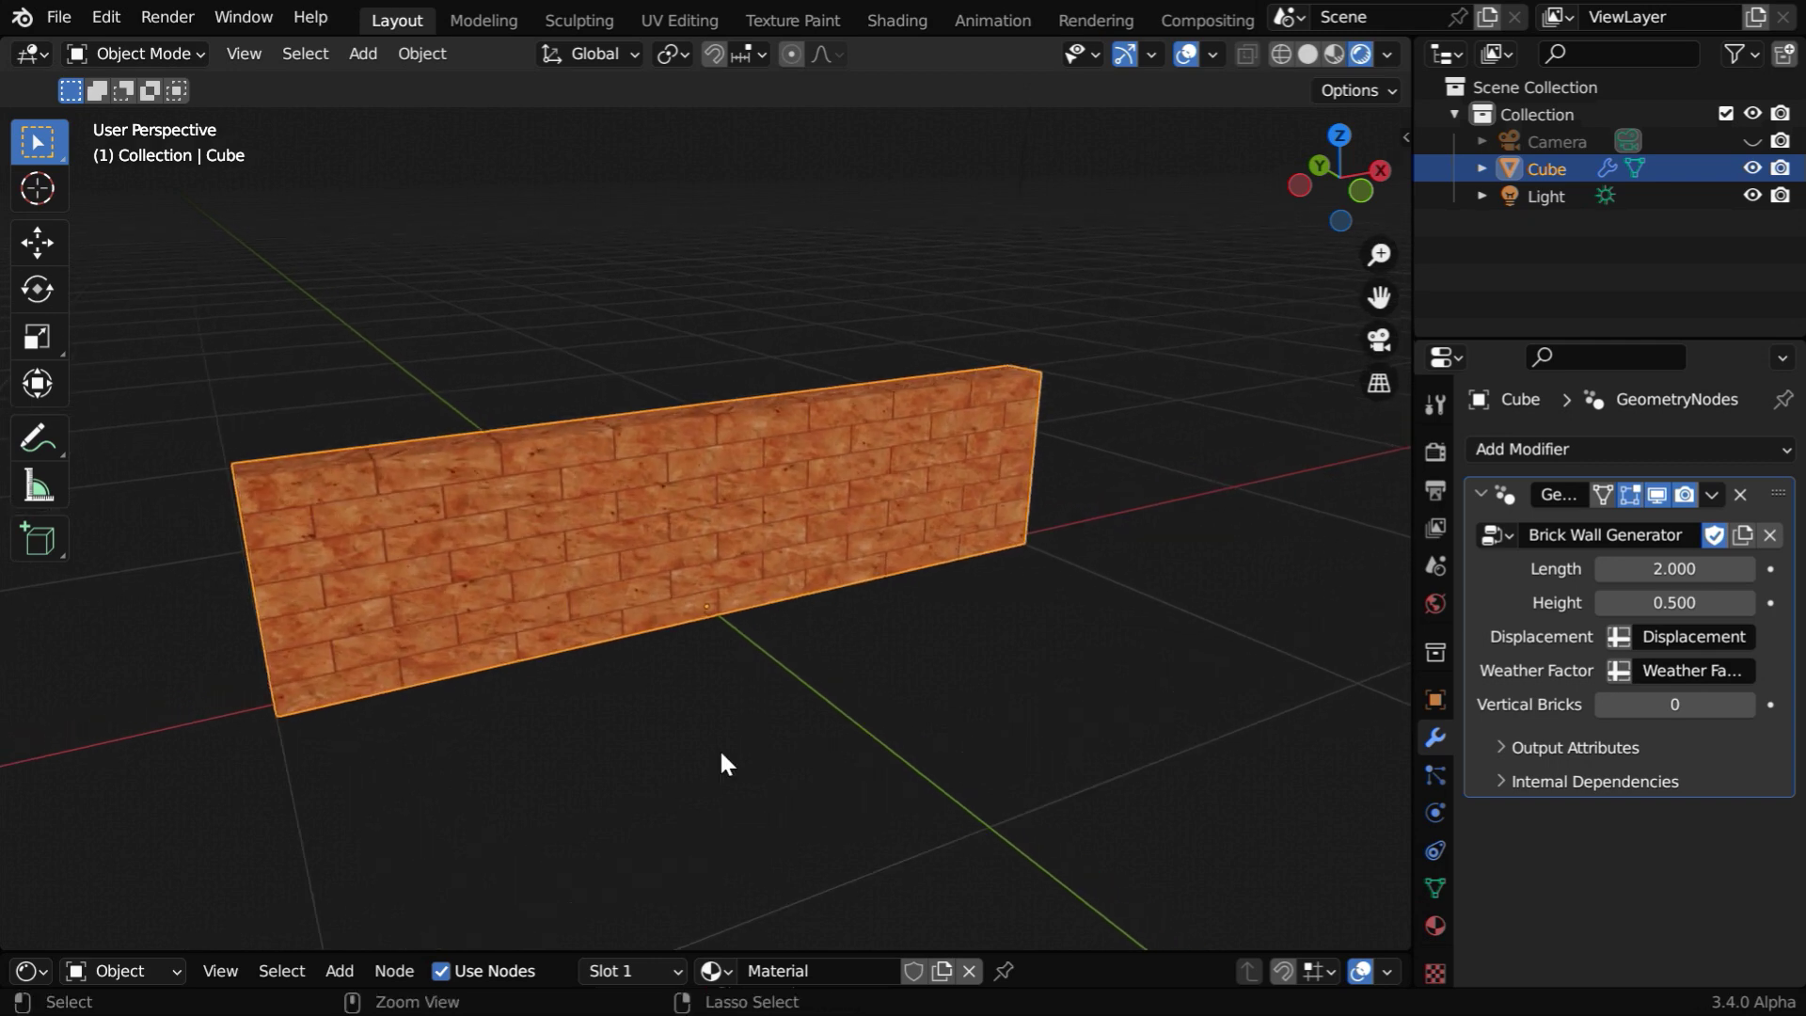
{"action": "left_click", "coordinate": [615, 734]}
{"action": "middle_click_drag", "start_coordinate": [585, 729], "coordinate": [657, 730]}
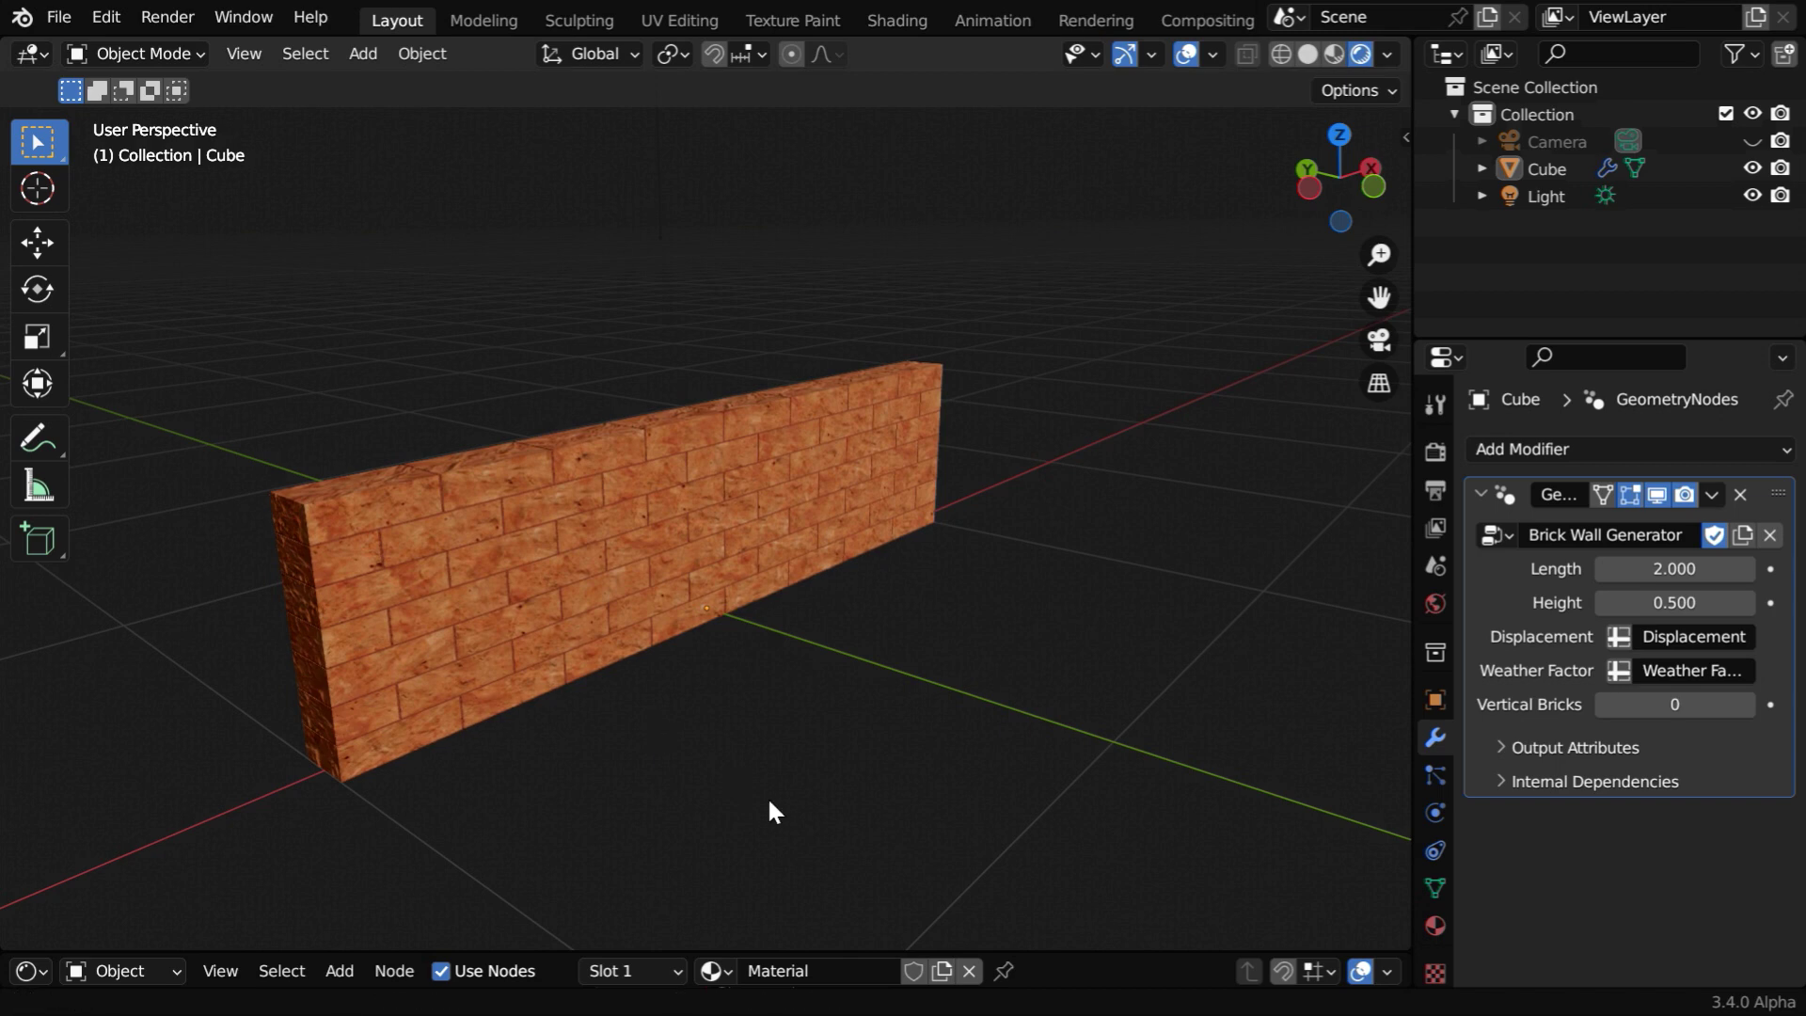
{"action": "scroll", "coordinate": [771, 780], "scroll_direction": "up", "scroll_amount": 2}
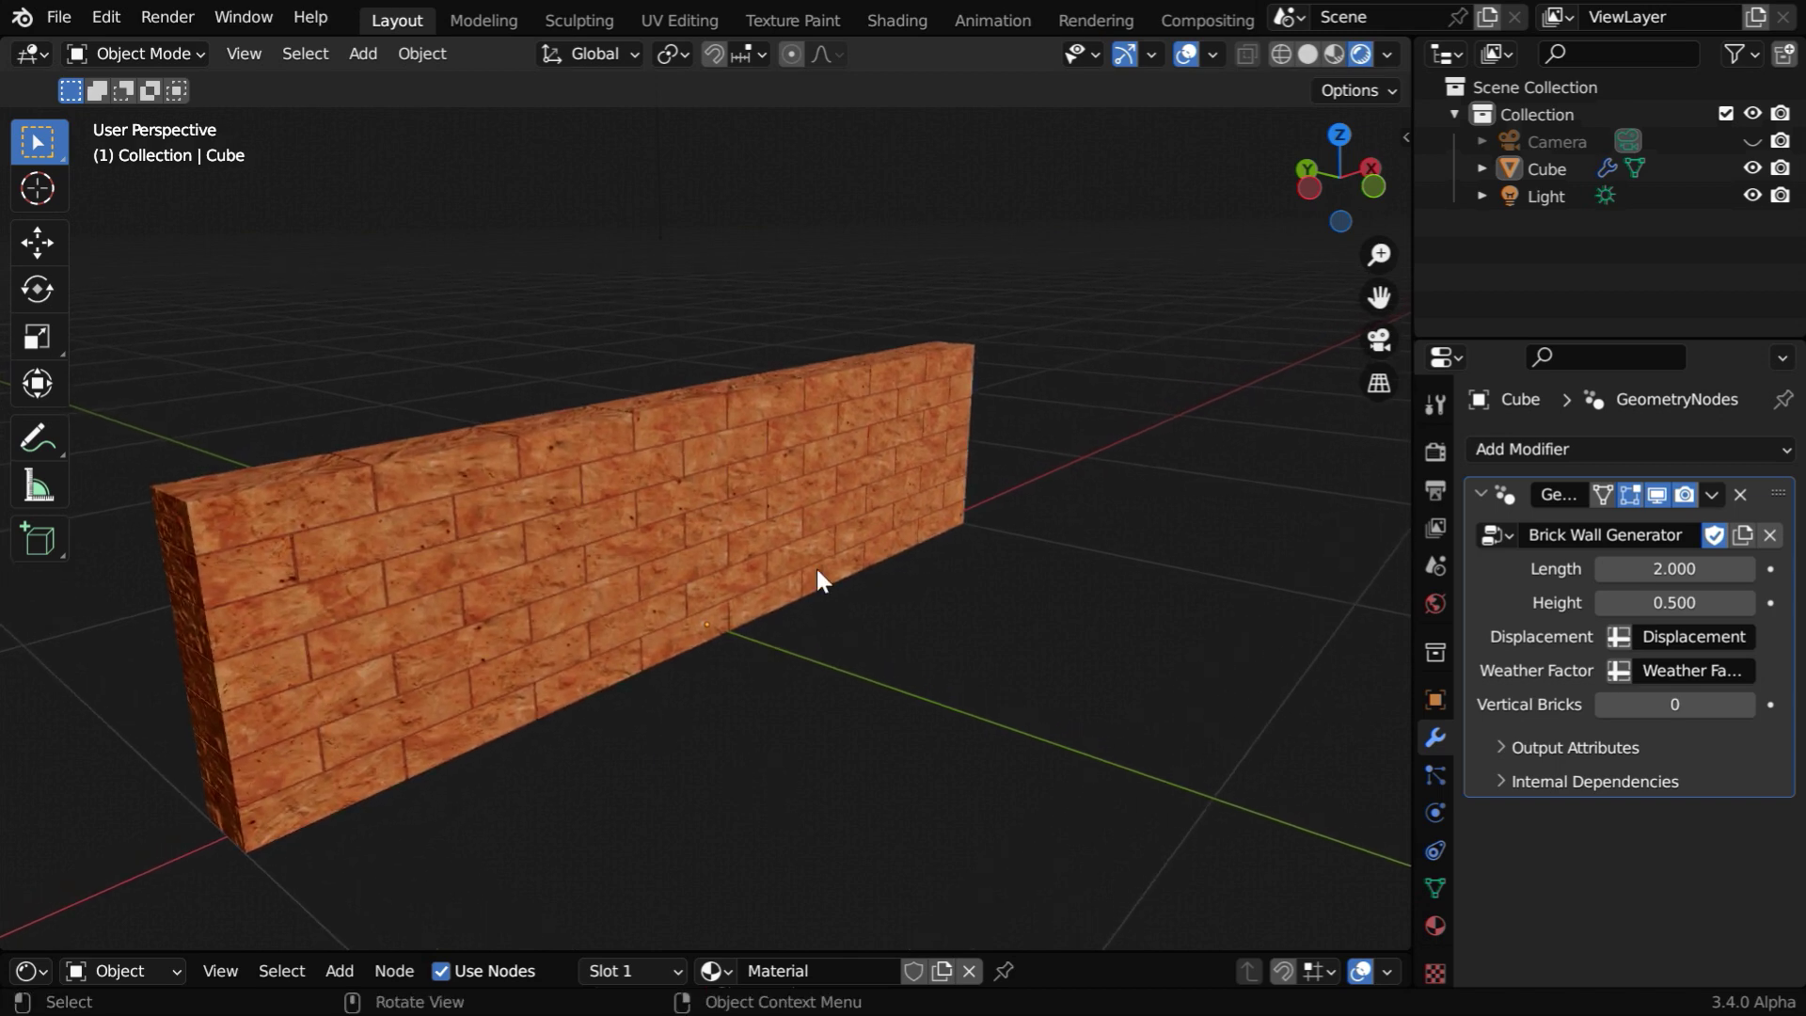
Step: Set the brick wall's Length to 3
{"action": "left_click", "coordinate": [1714, 569]}
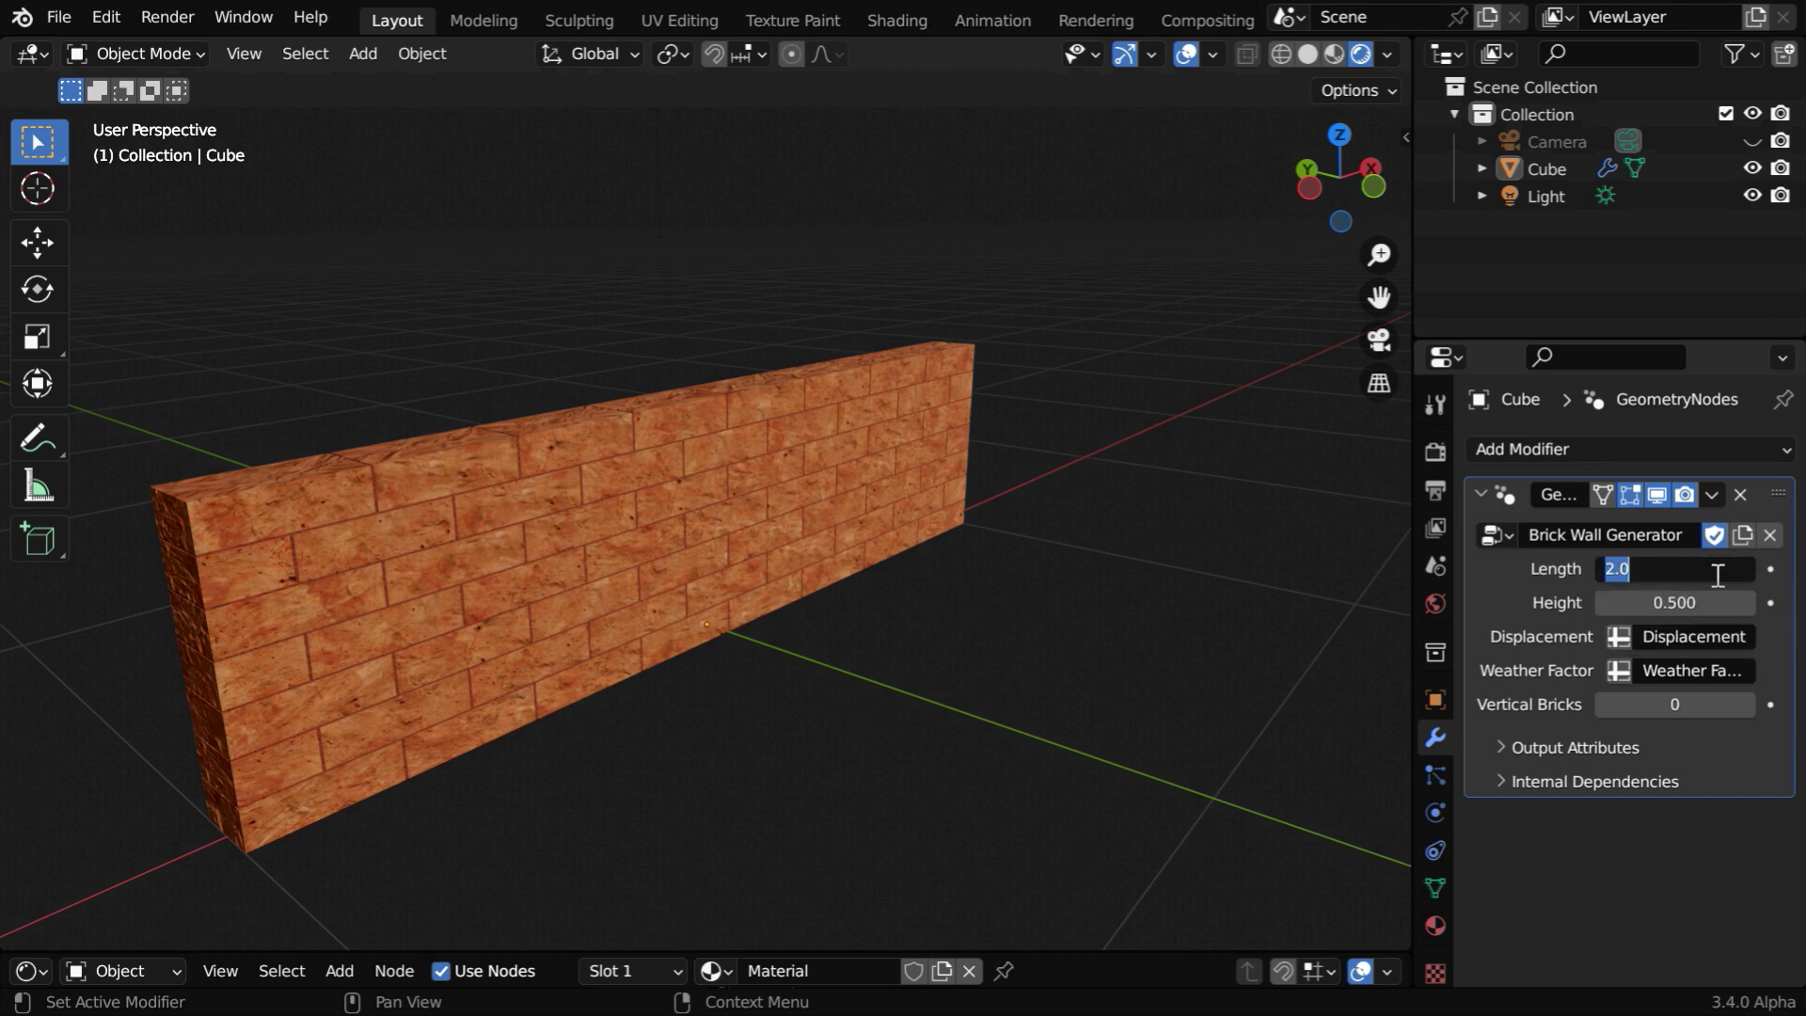
{"action": "type", "text": "3"}
{"action": "key", "text": "Return"}
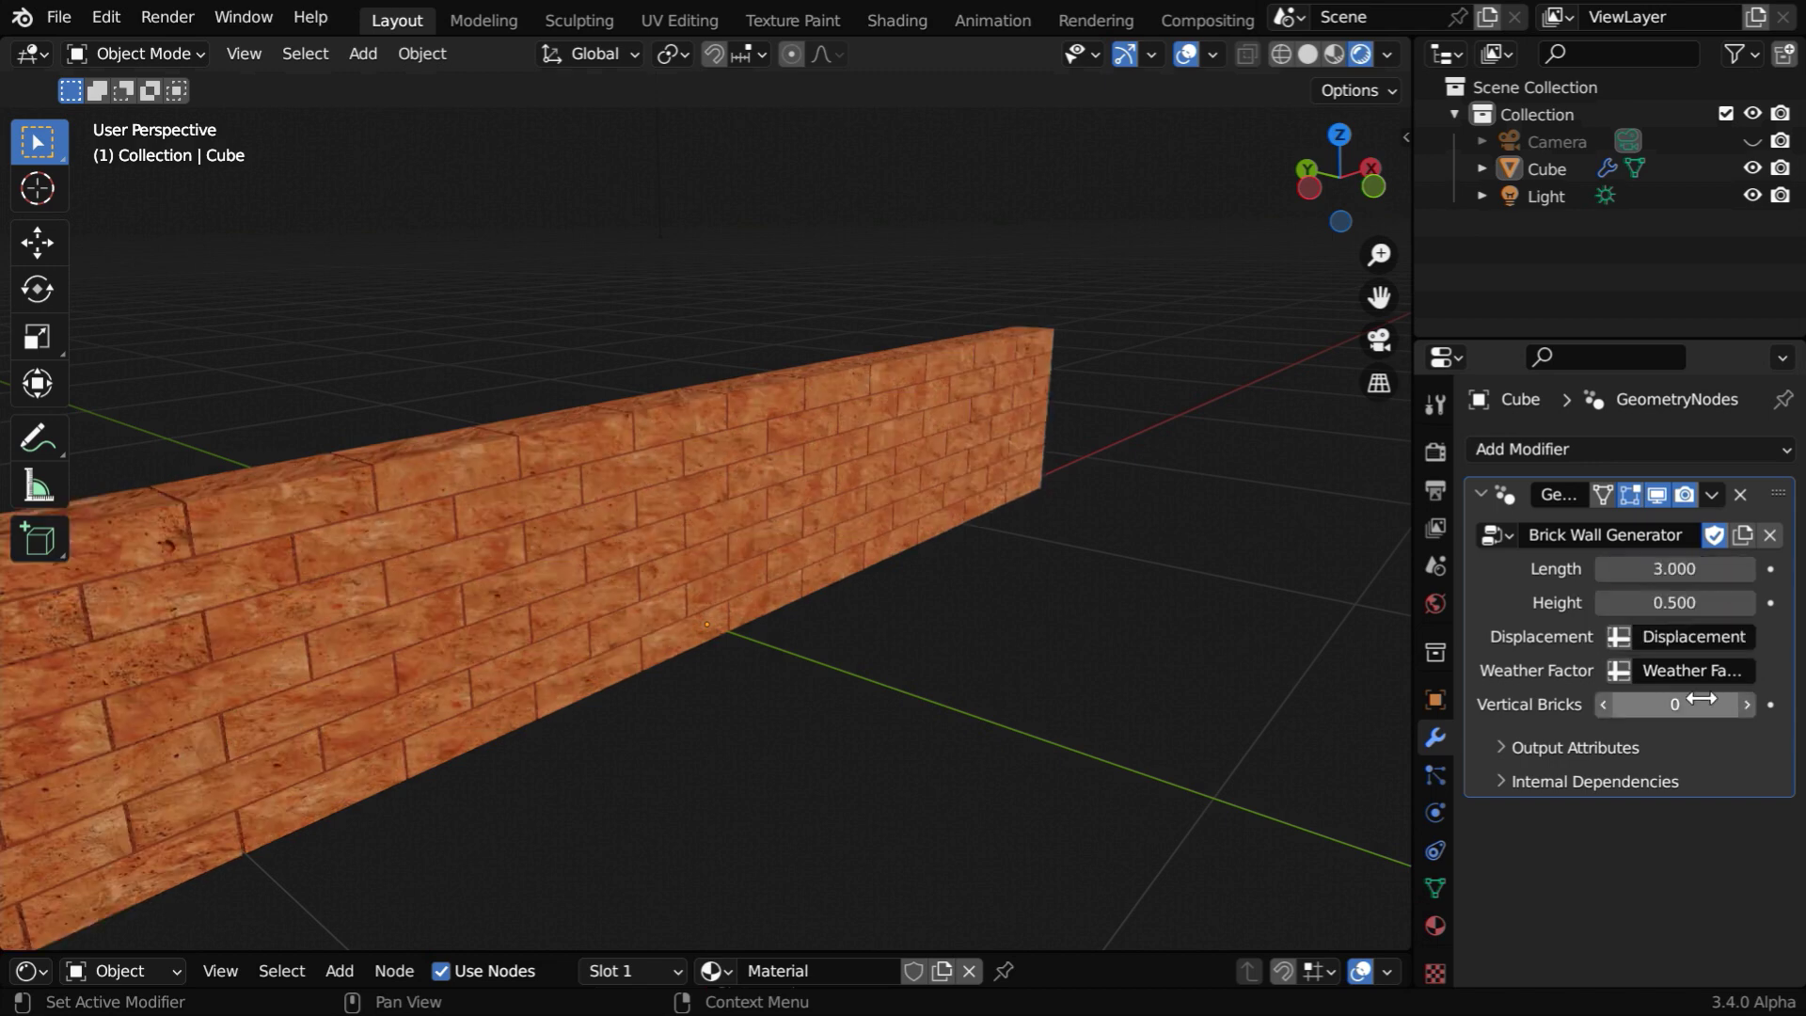
{"action": "middle_click_drag", "start_coordinate": [950, 748], "coordinate": [865, 742]}
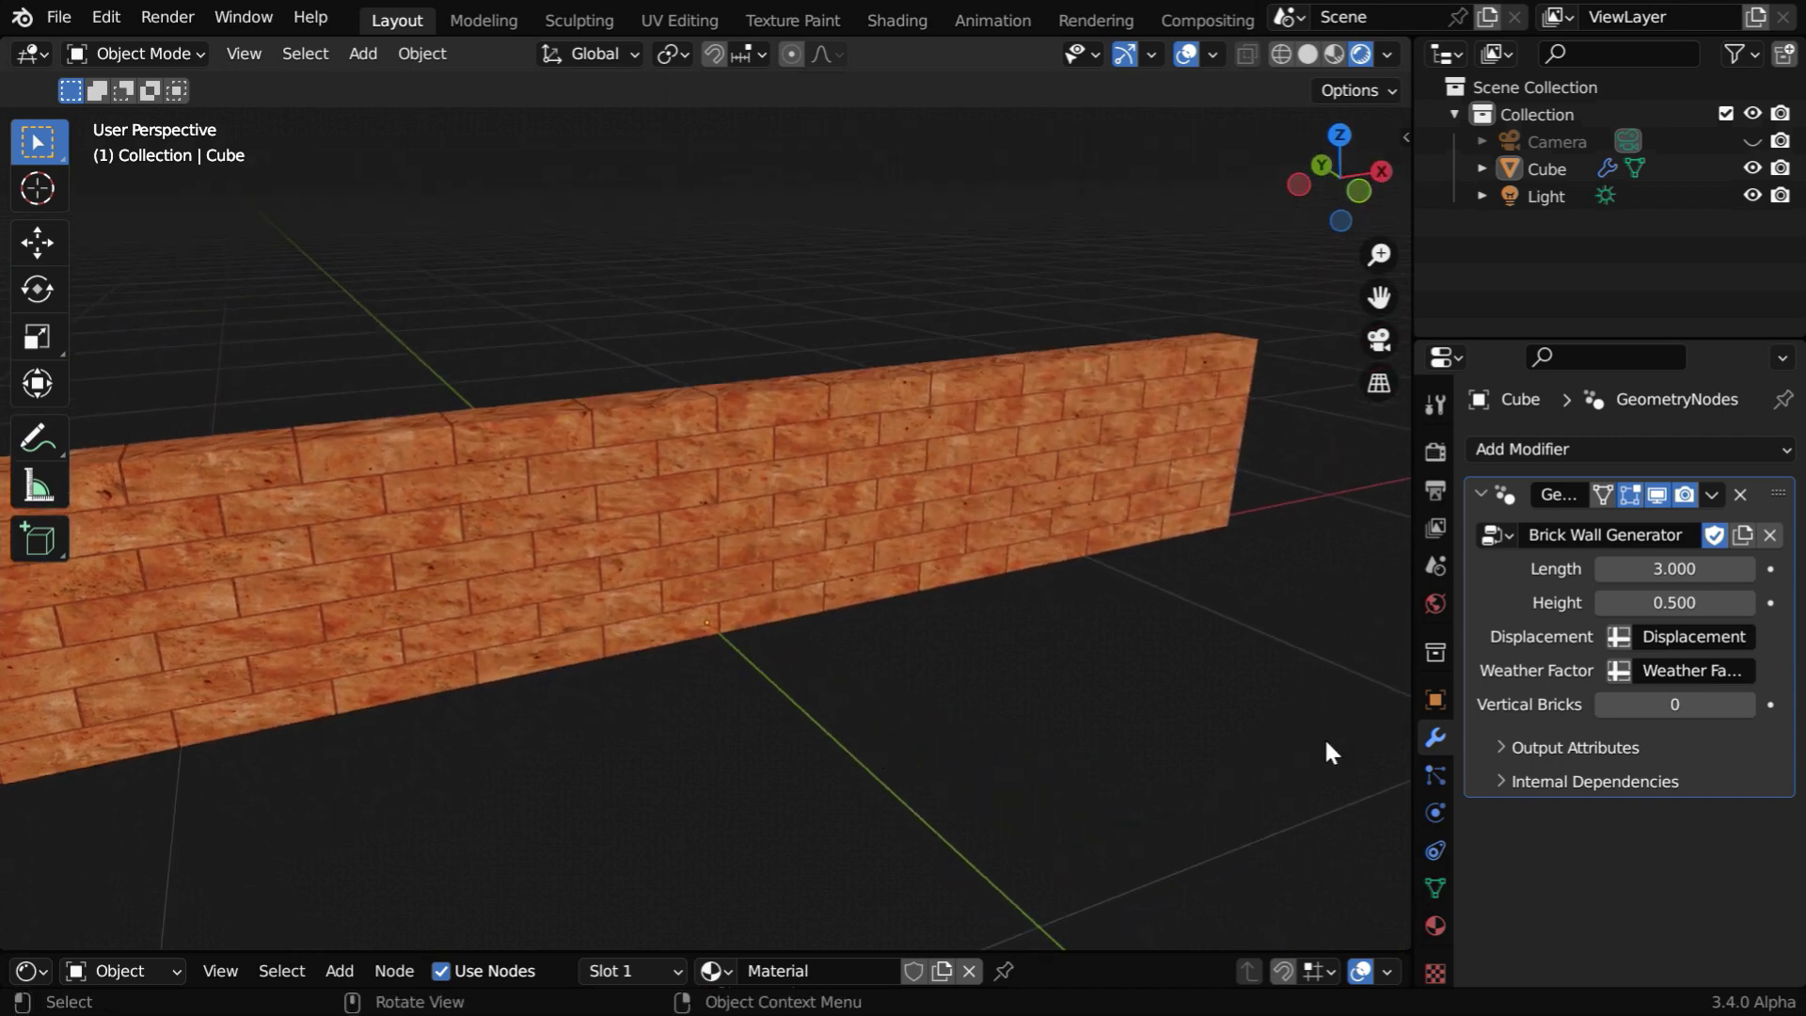
Step: Set the wall's Height to 1 and inspect the taller wall from a new angle
{"action": "left_click", "coordinate": [1687, 611]}
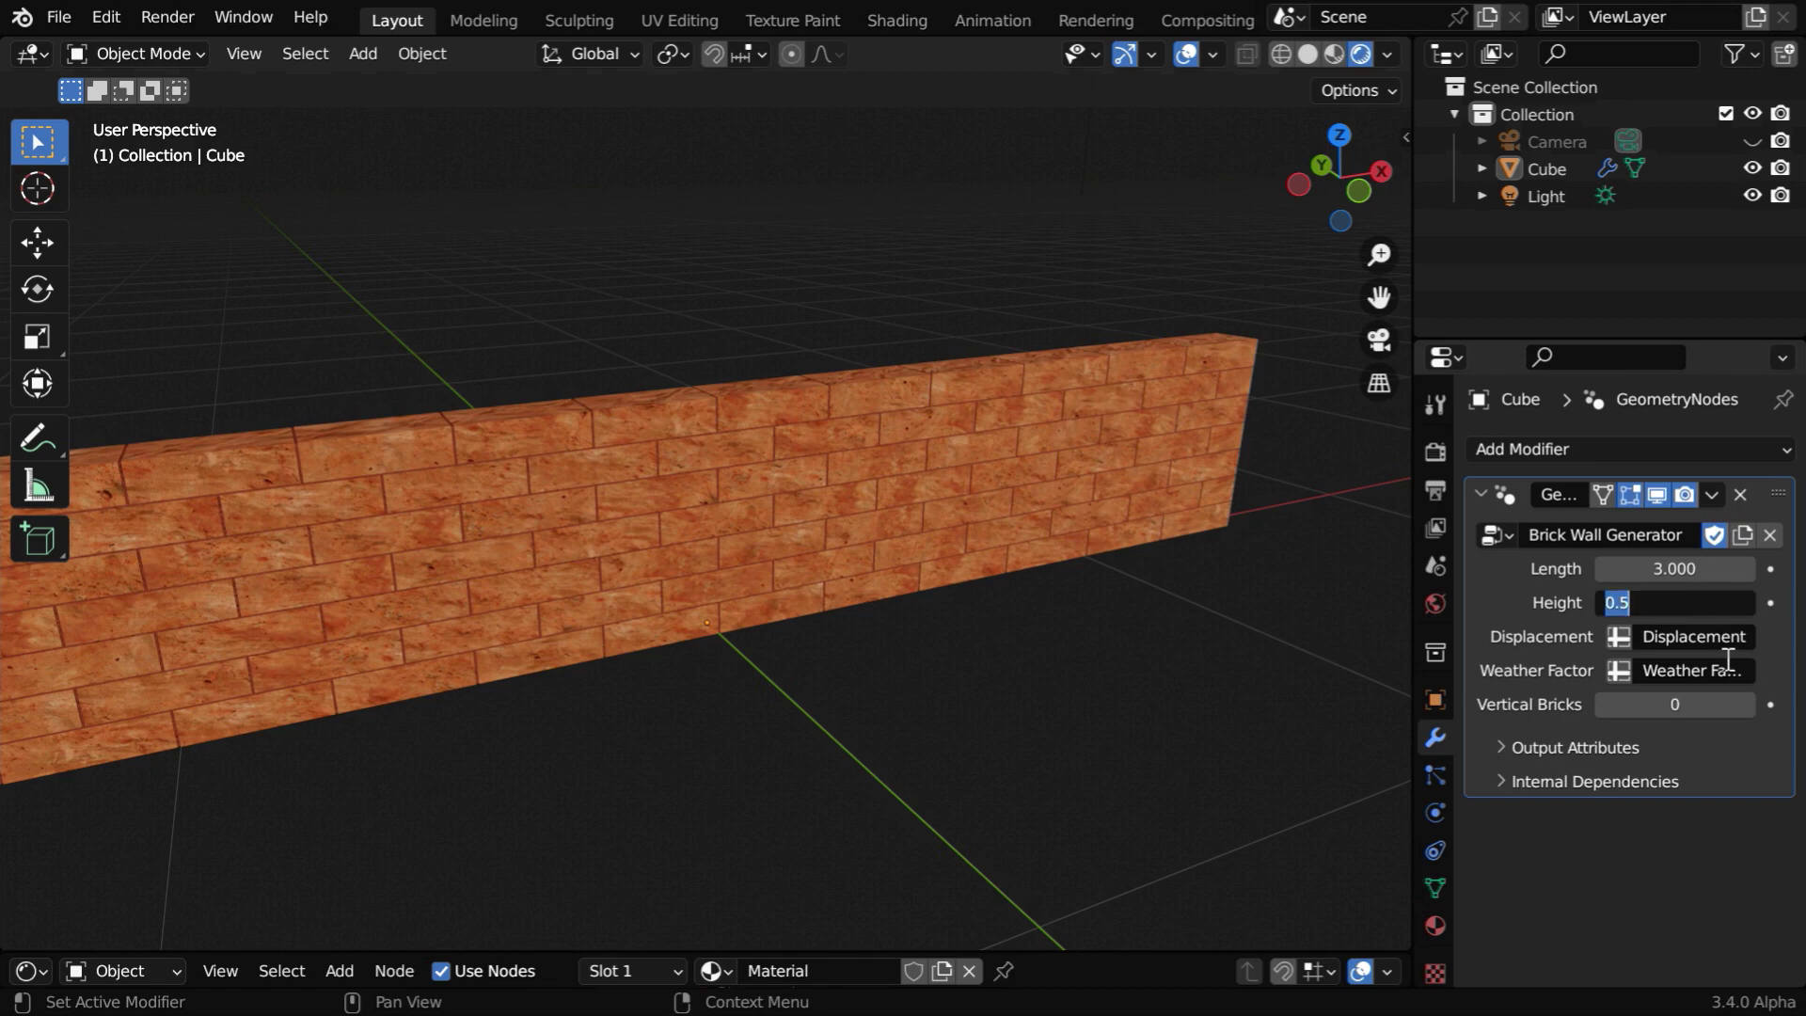
{"action": "type", "text": "1"}
{"action": "key", "text": "Return"}
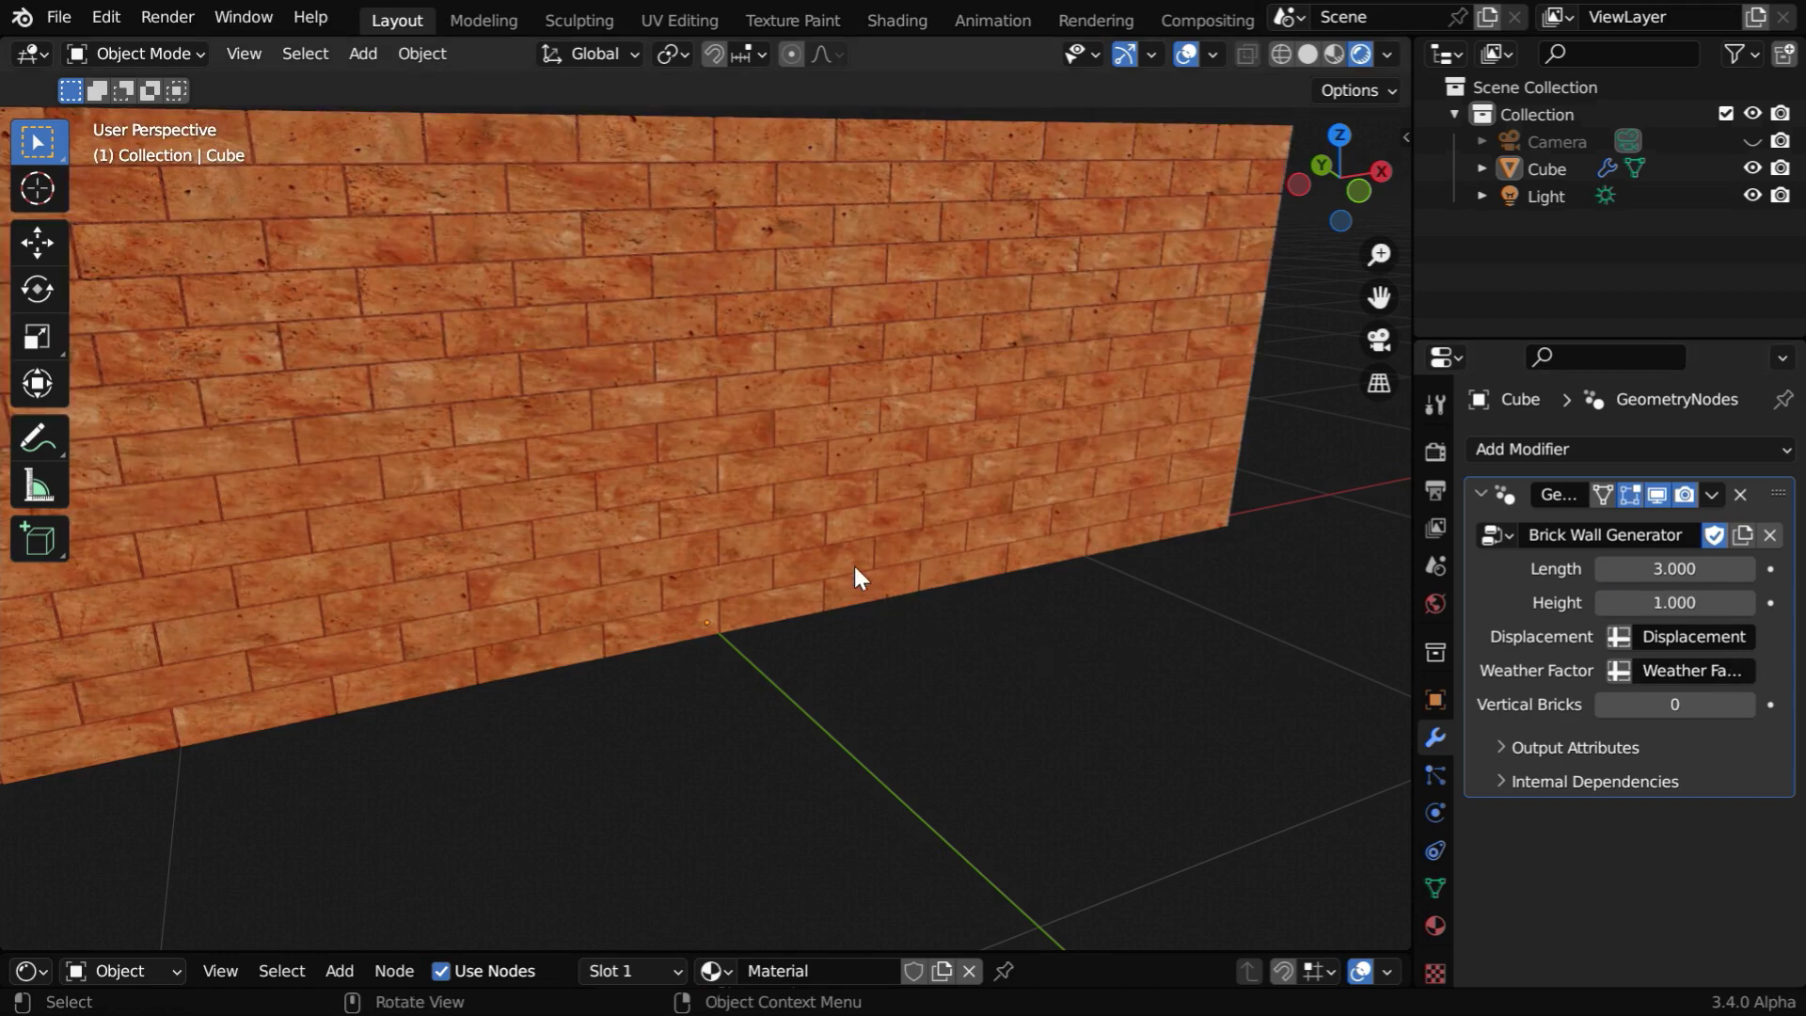
{"action": "left_click", "coordinate": [824, 591]}
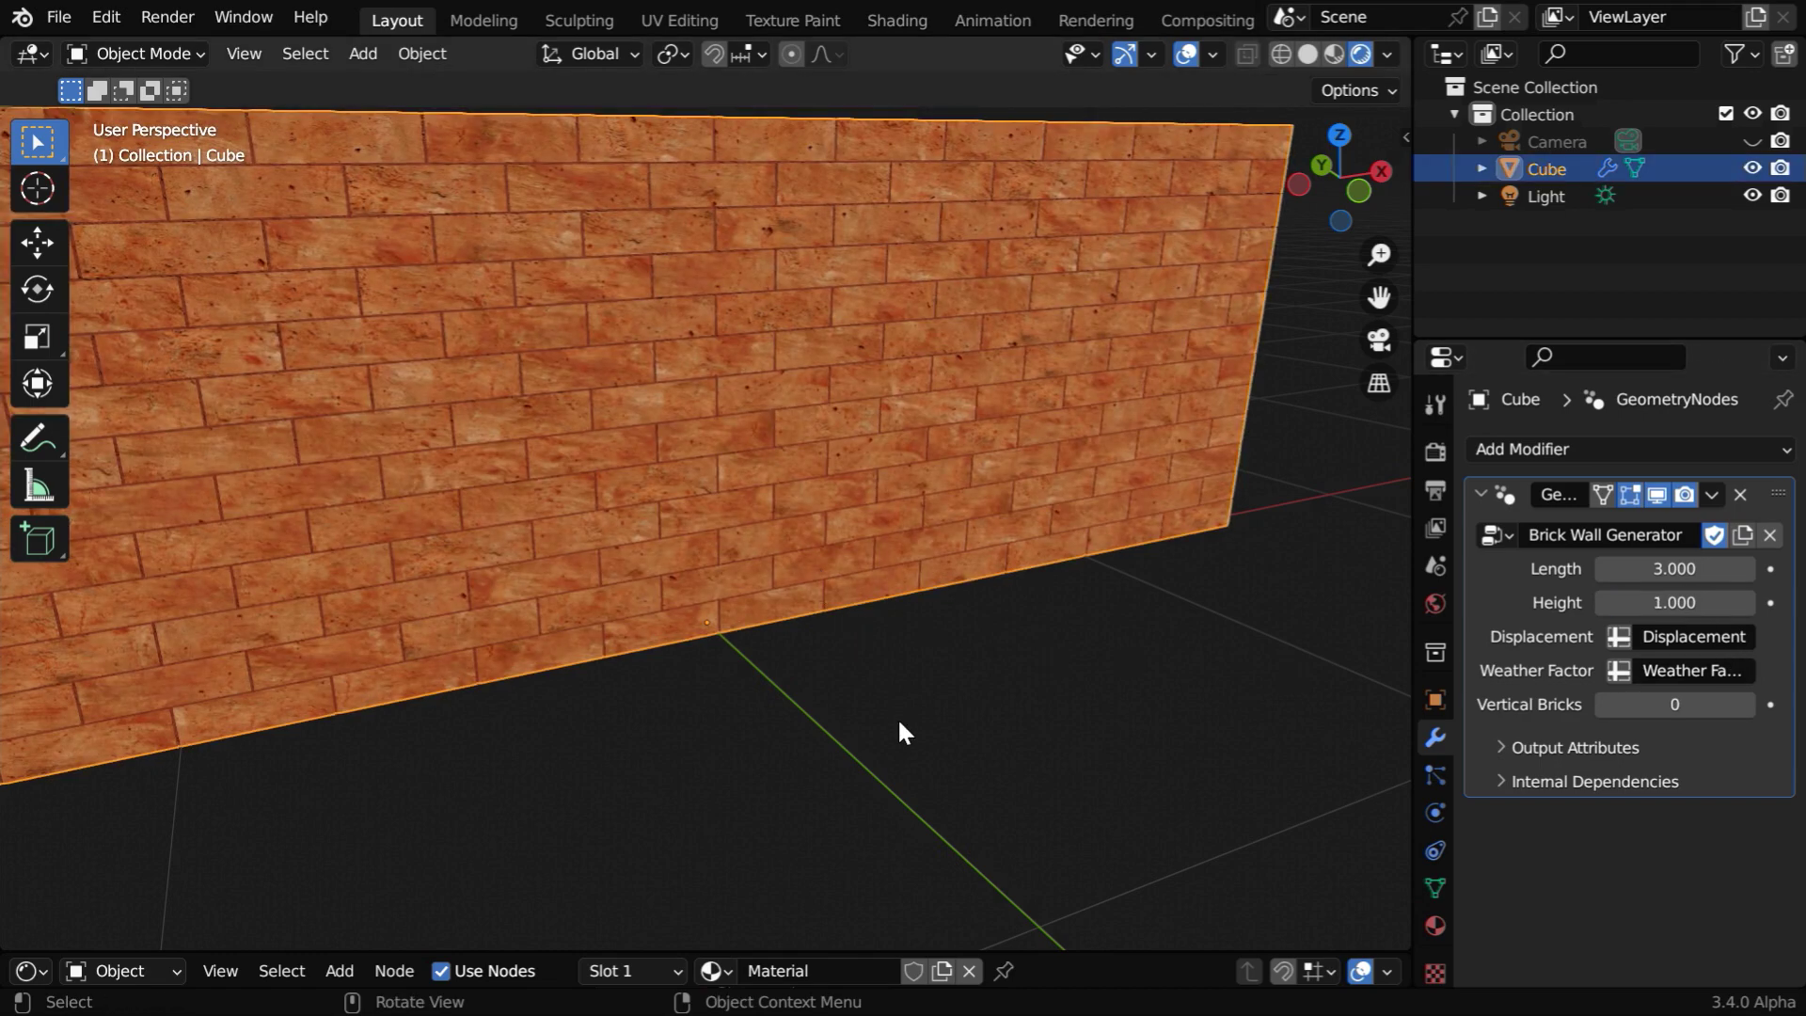
{"action": "scroll", "coordinate": [898, 717], "scroll_direction": "down", "scroll_amount": 5}
{"action": "scroll", "coordinate": [884, 718], "scroll_direction": "up", "scroll_amount": 5}
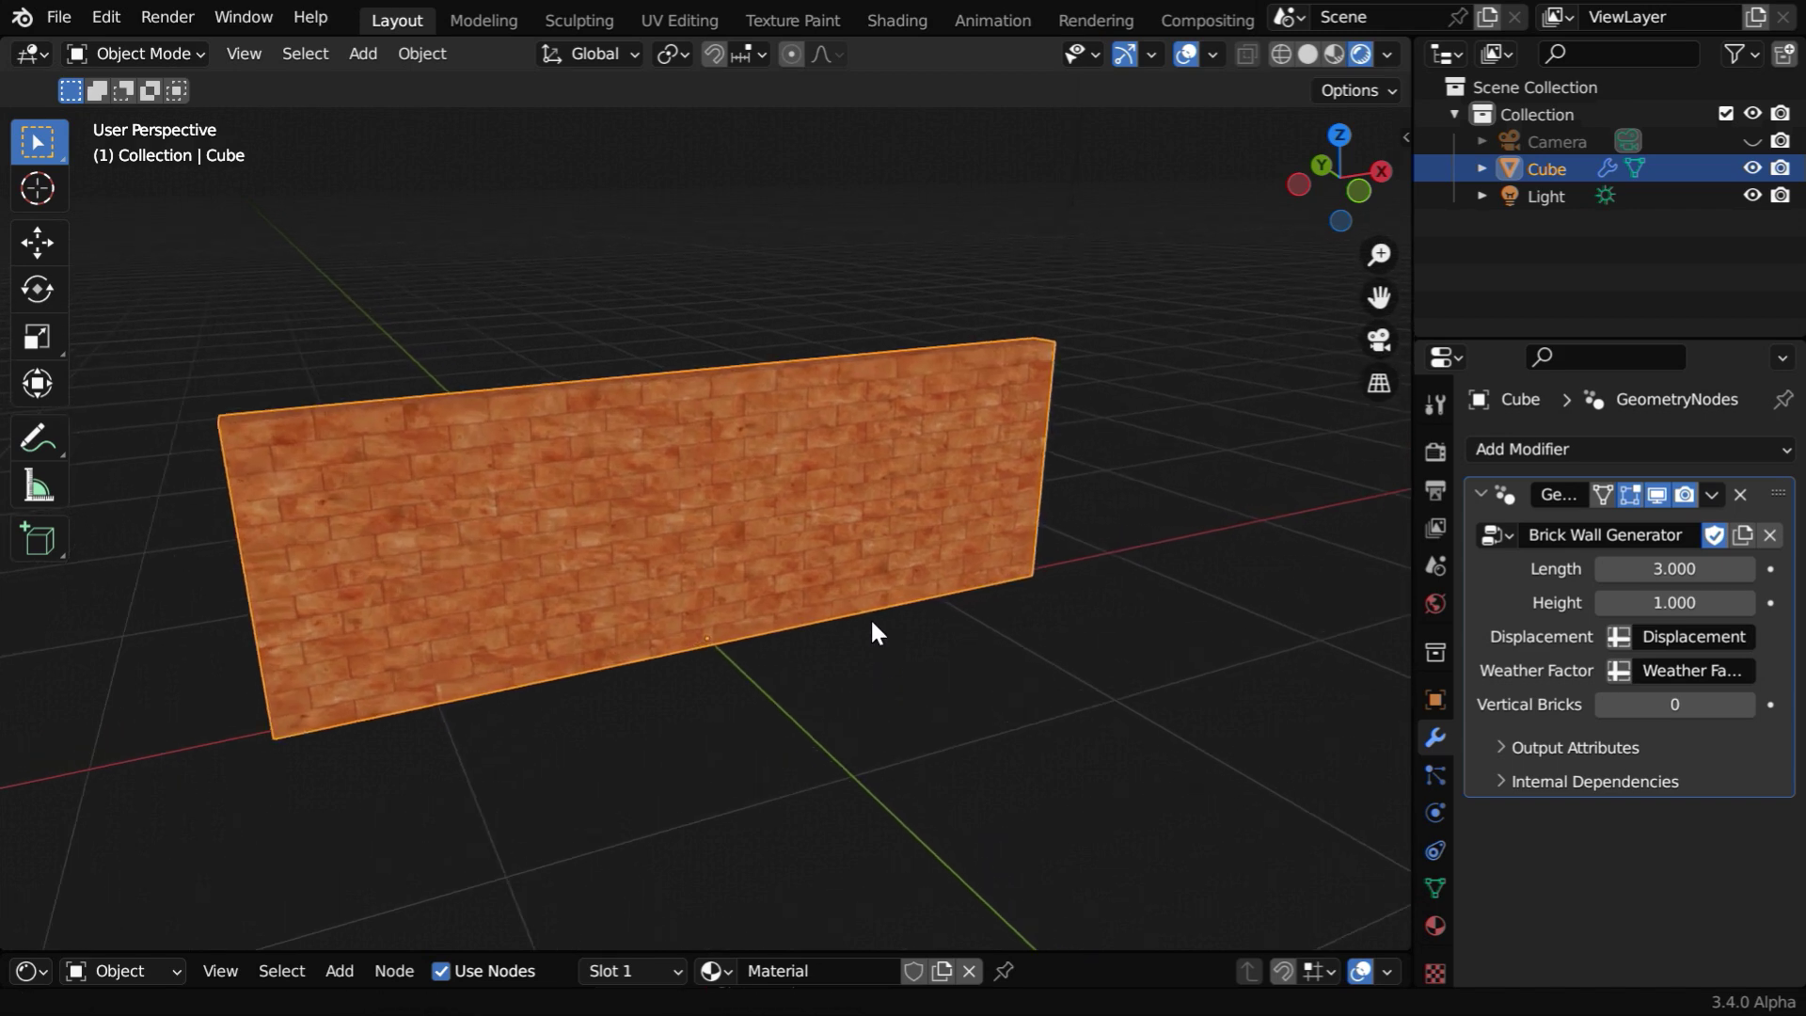
{"action": "left_click", "coordinate": [759, 790]}
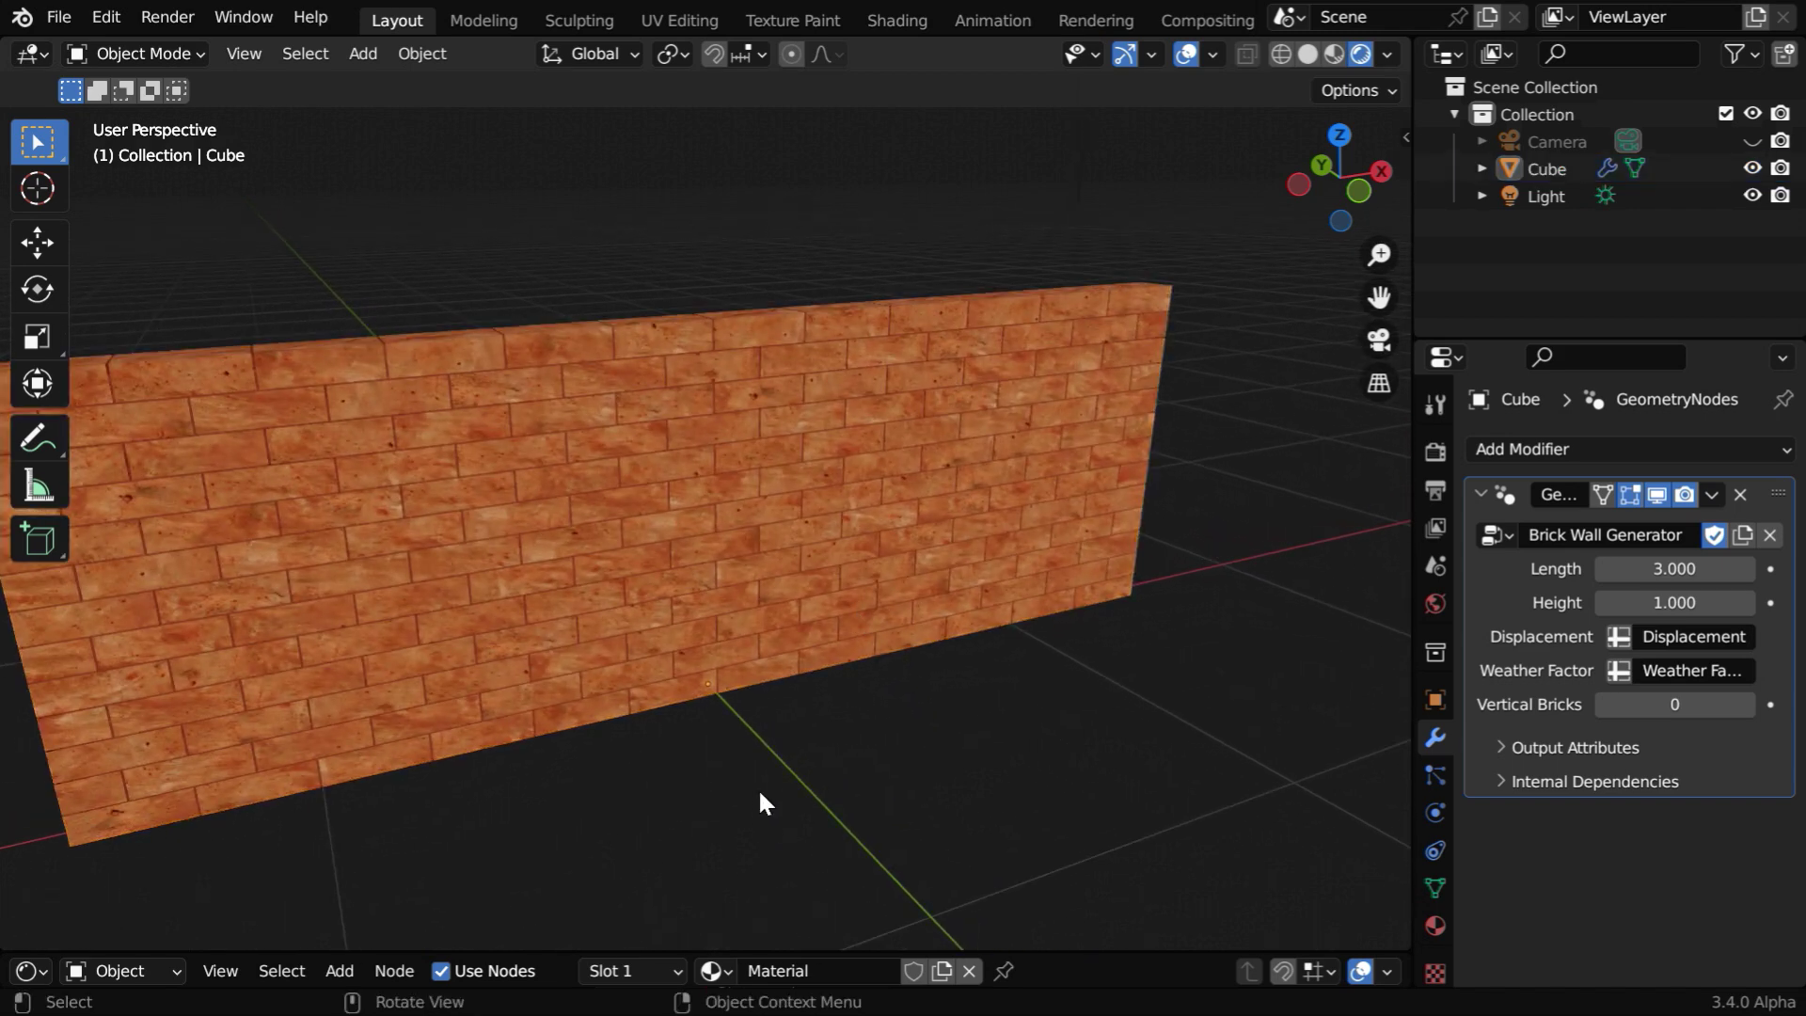
{"action": "middle_click_drag", "start_coordinate": [758, 790], "coordinate": [830, 795]}
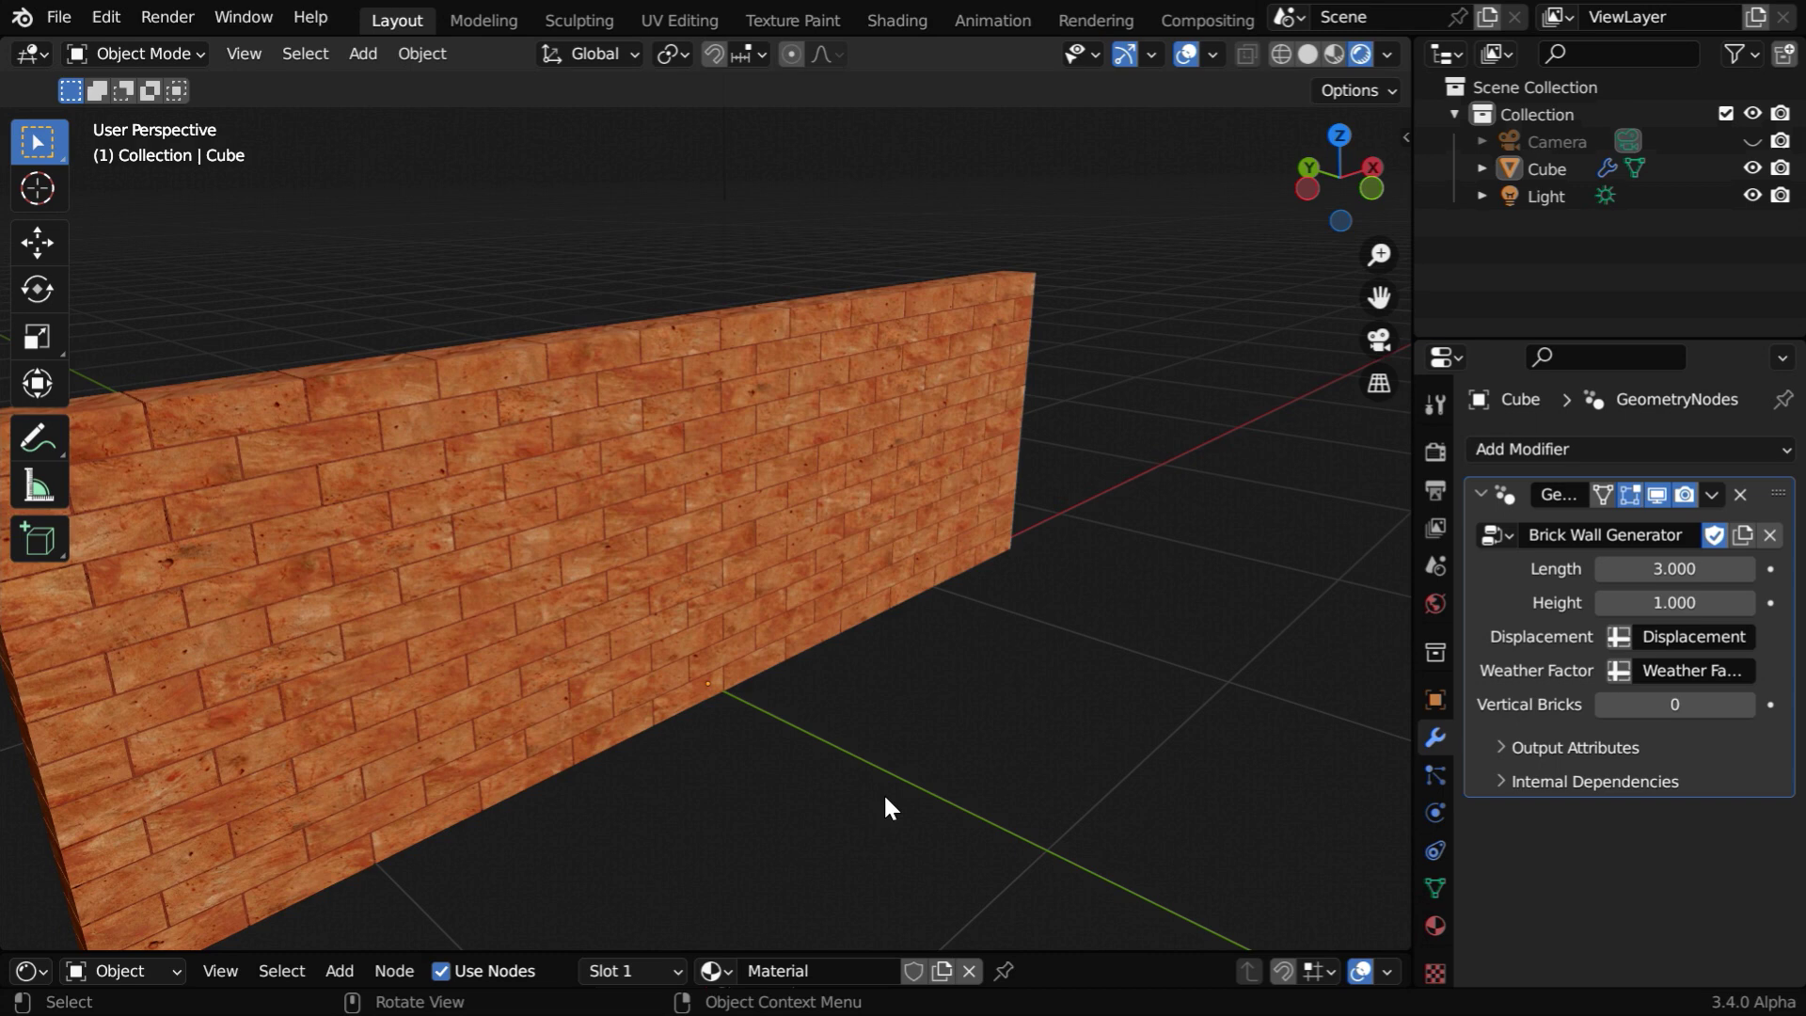
Step: Make Displacement and Weather Factor plain numbers and set Displacement to 0.02
{"action": "left_click", "coordinate": [1619, 637]}
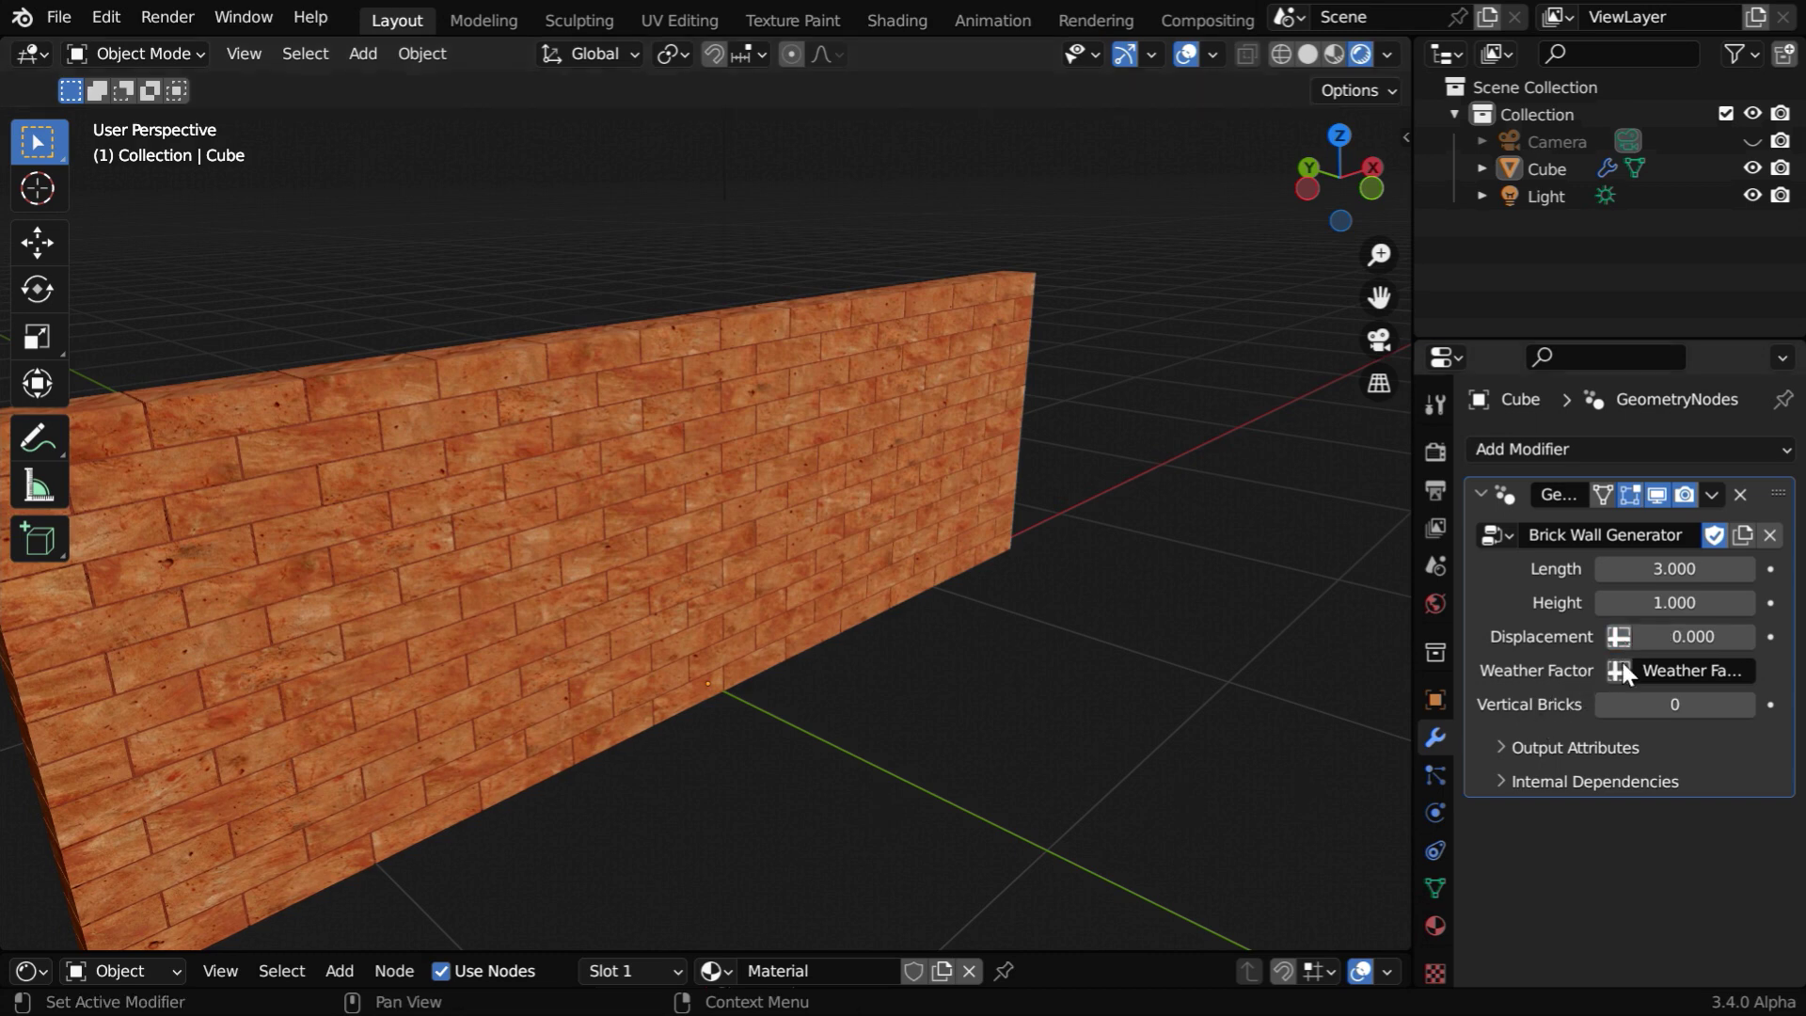
{"action": "left_click", "coordinate": [1619, 671]}
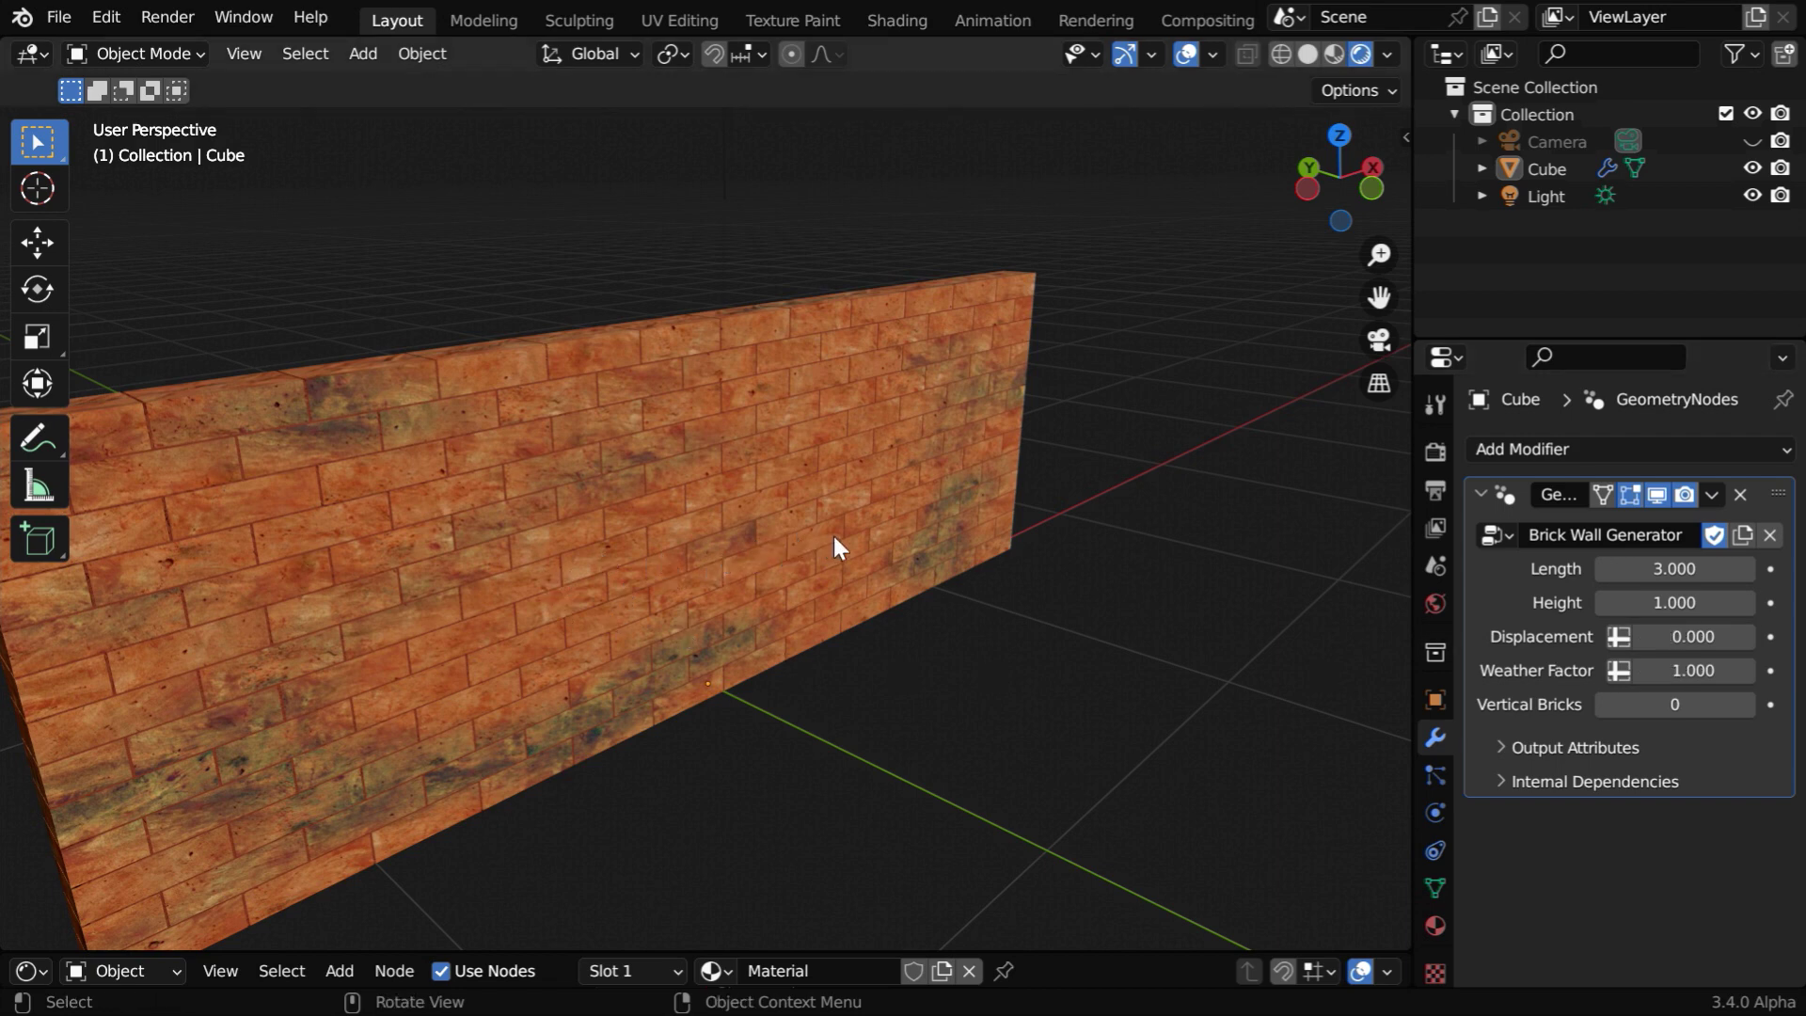
{"action": "left_click", "coordinate": [1693, 637]}
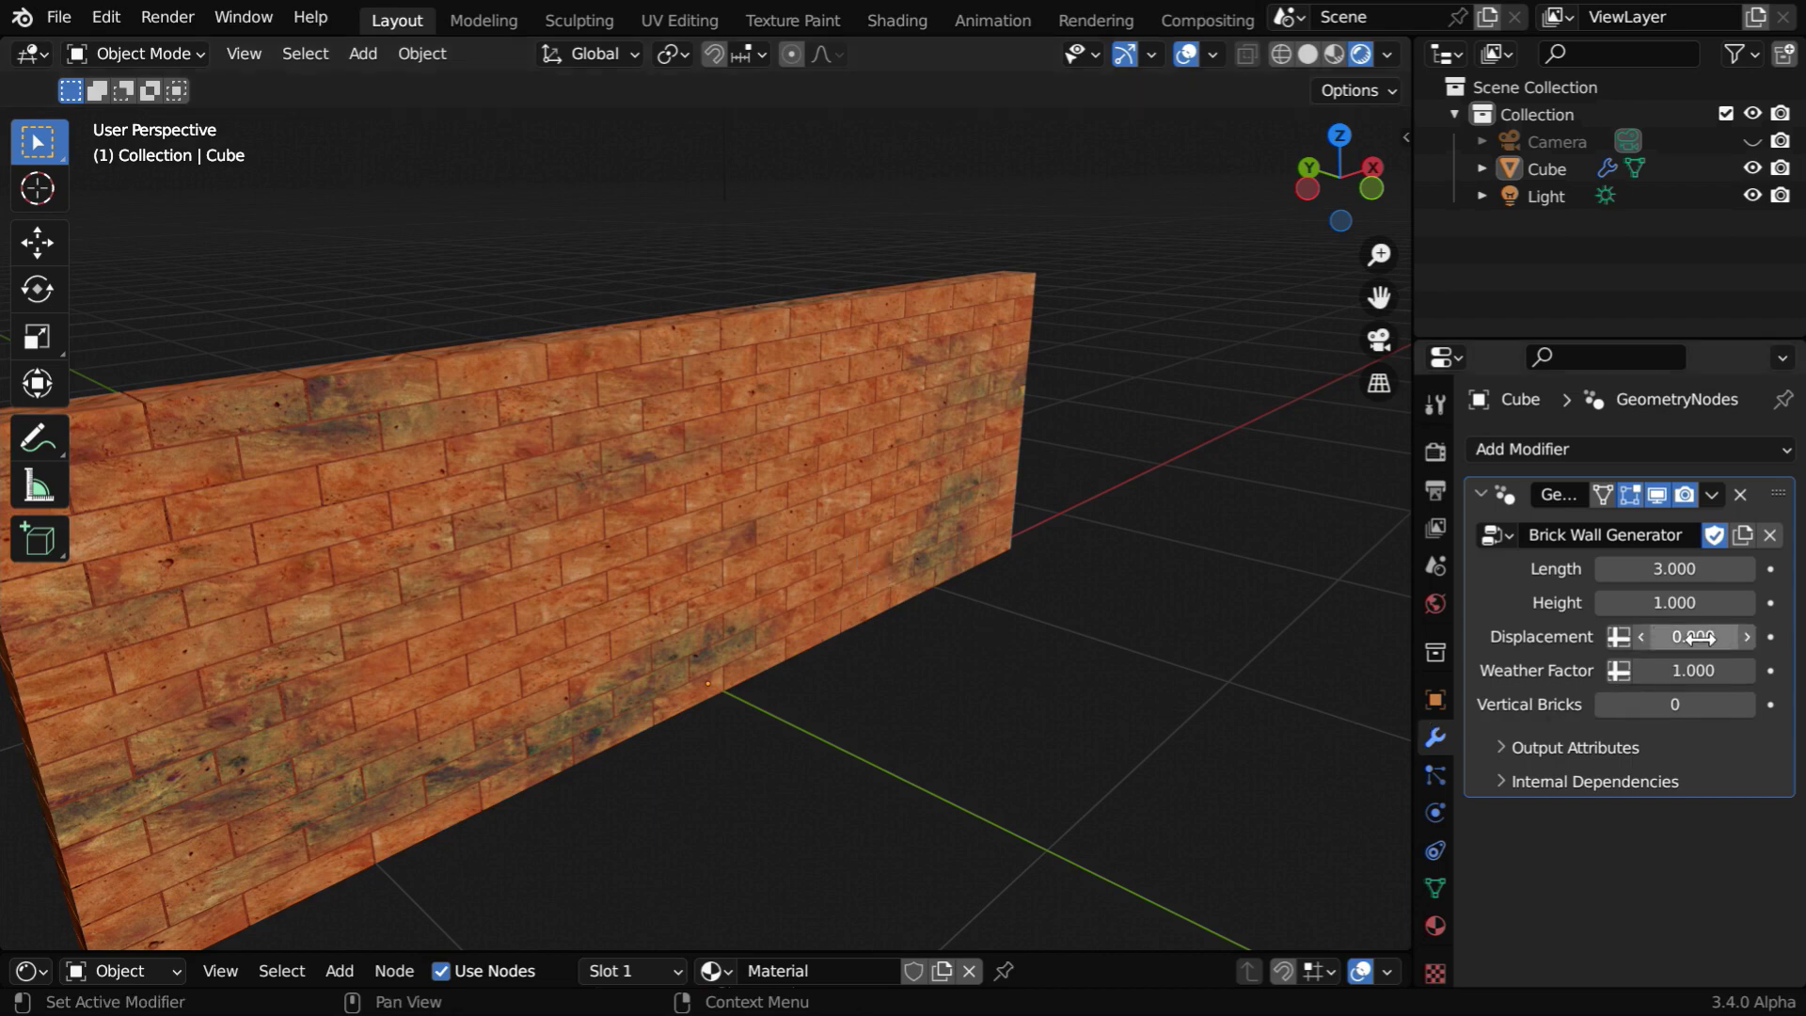
{"action": "type", "text": ".02"}
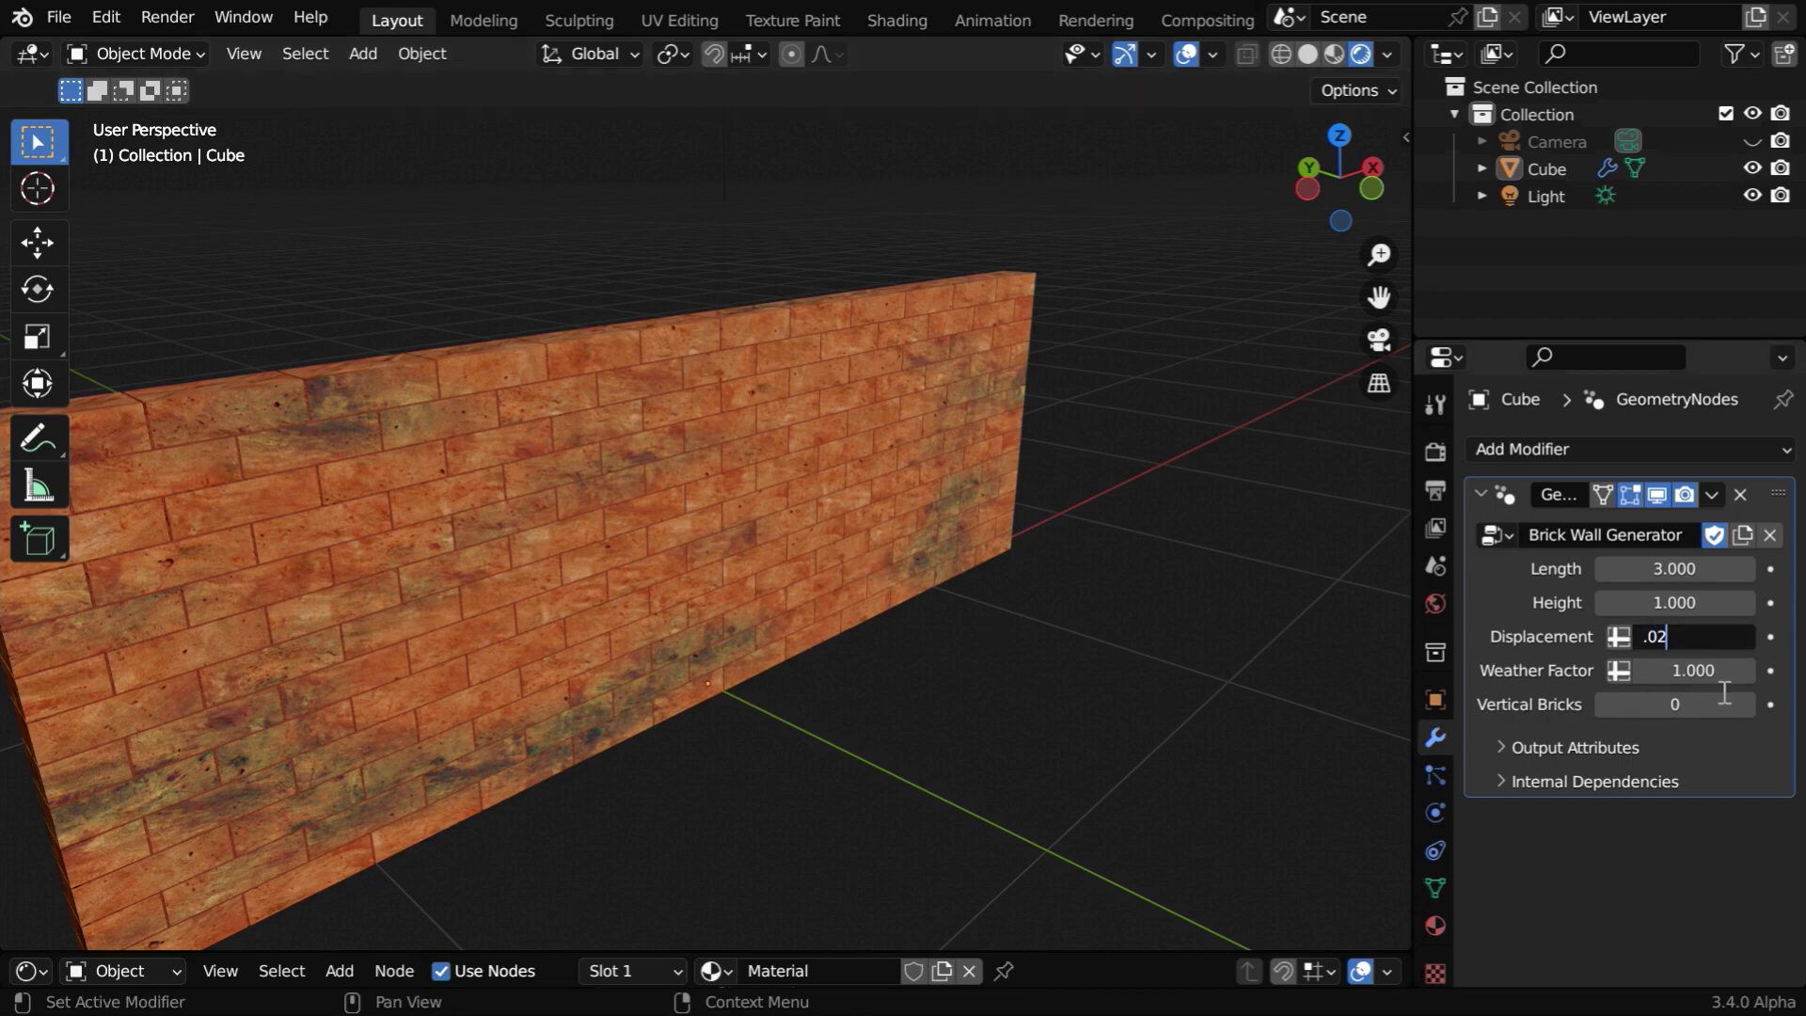
{"action": "key", "text": "Return"}
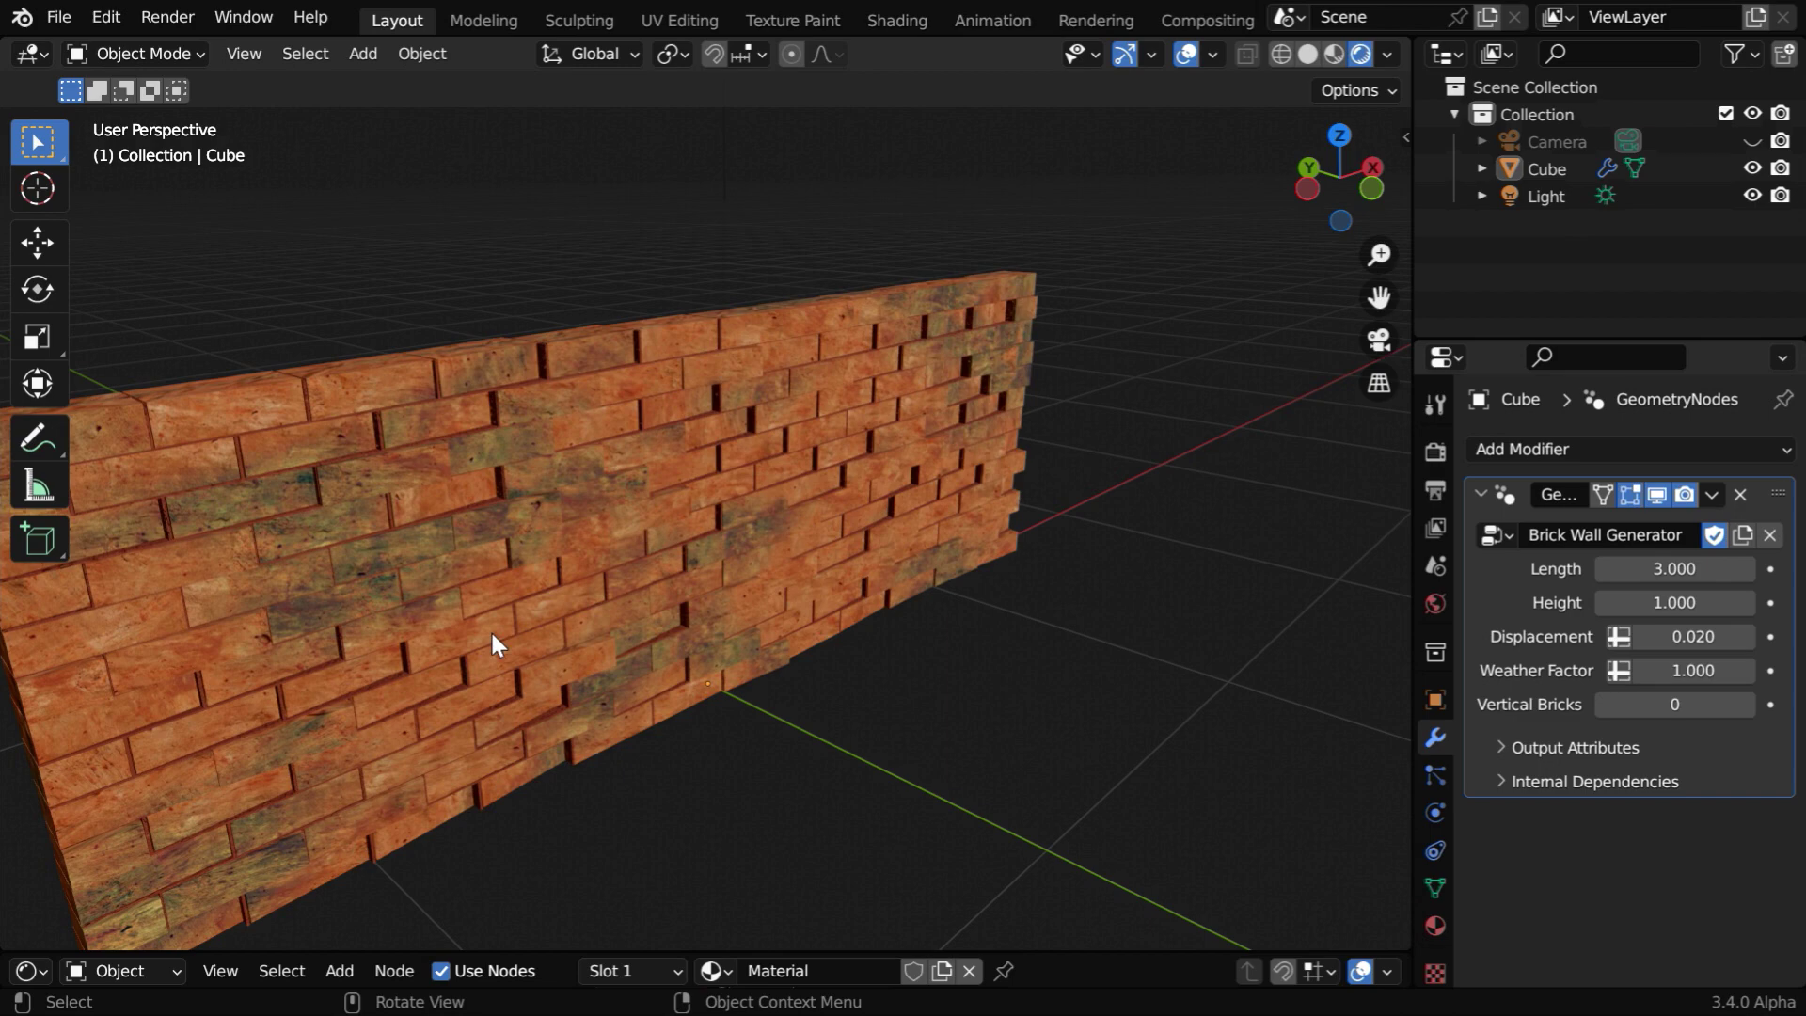
{"action": "middle_click_drag", "start_coordinate": [647, 694], "coordinate": [778, 754]}
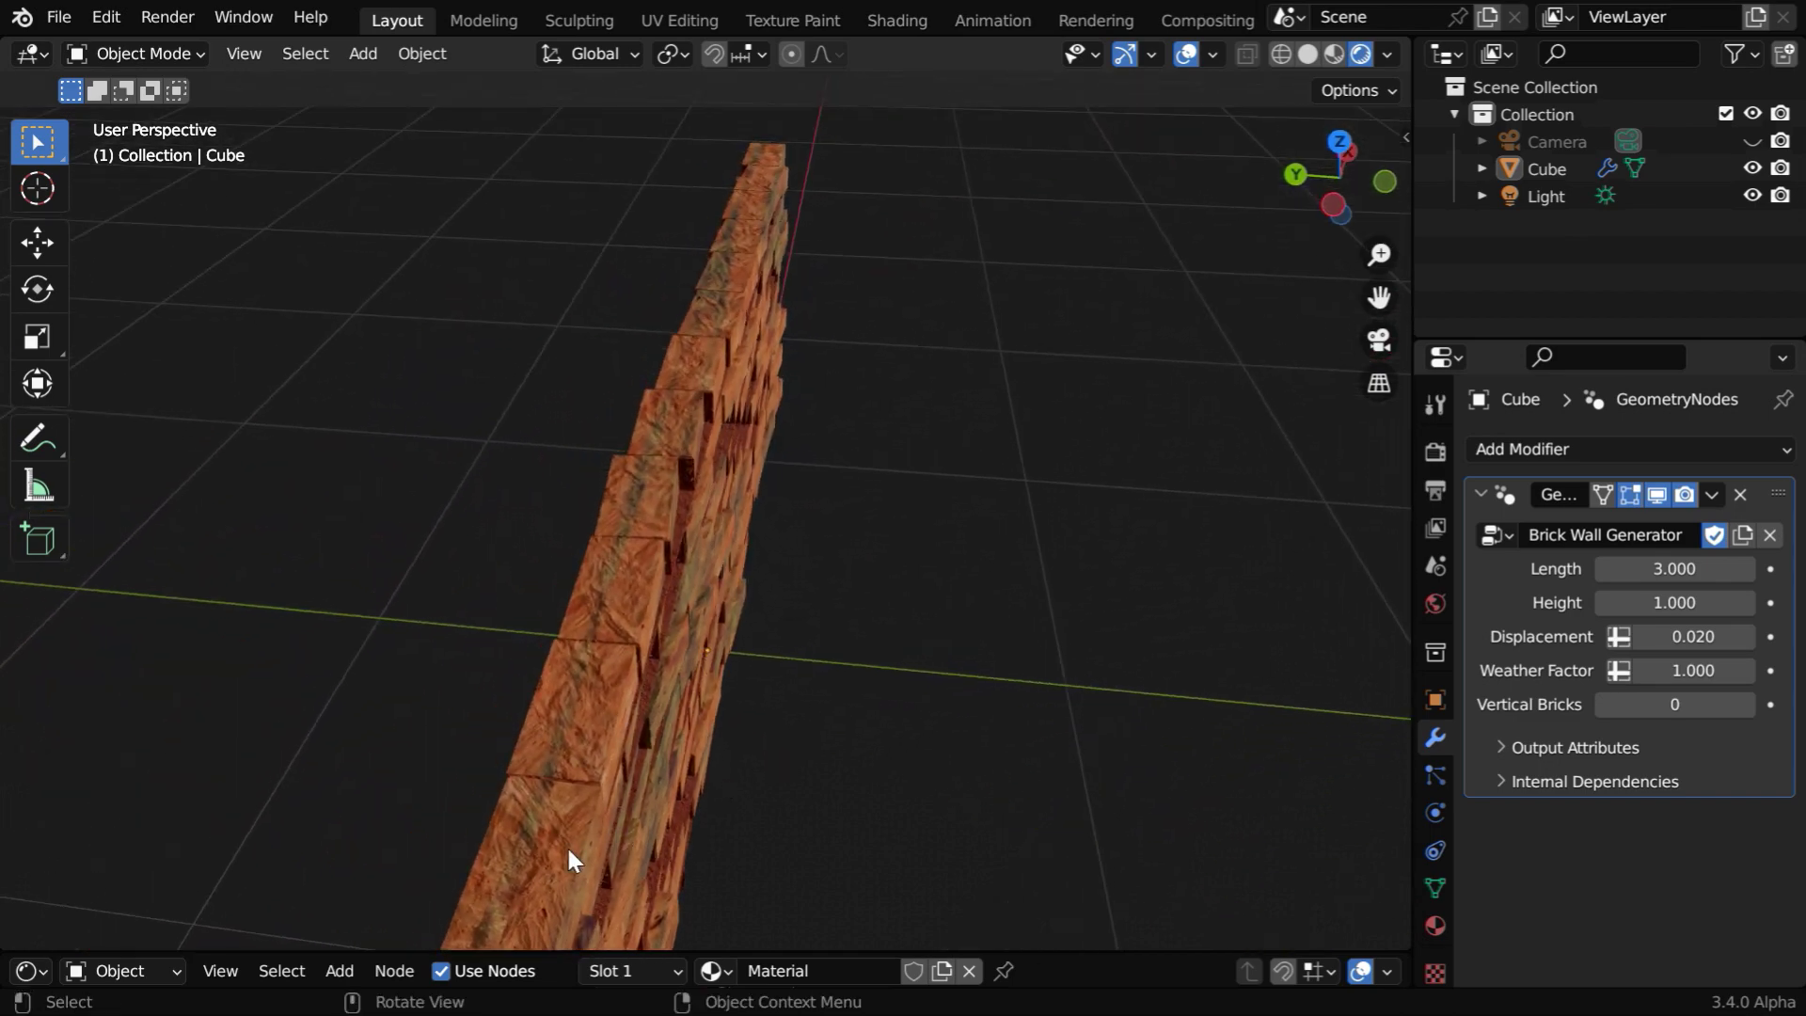
{"action": "middle_click_drag", "start_coordinate": [828, 644], "coordinate": [697, 602]}
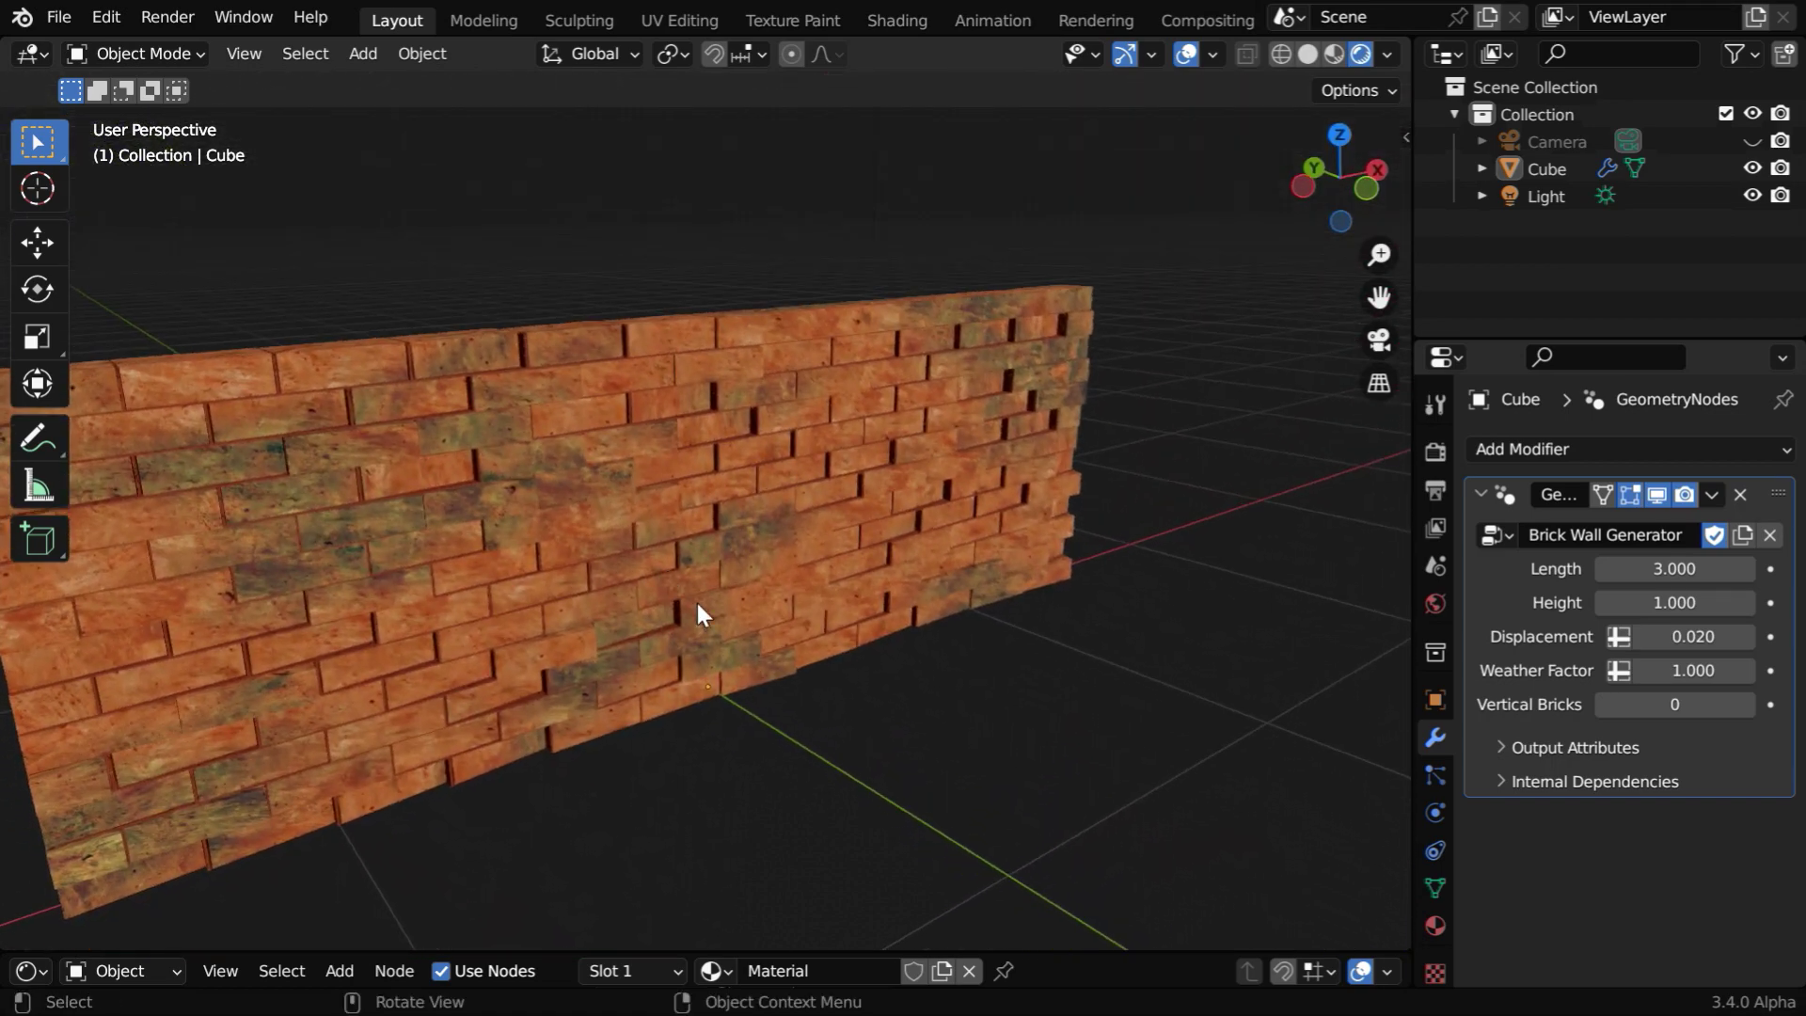
Step: Lower the wall's Displacement to 0.002 for flatter bricks
{"action": "left_click", "coordinate": [1703, 638]}
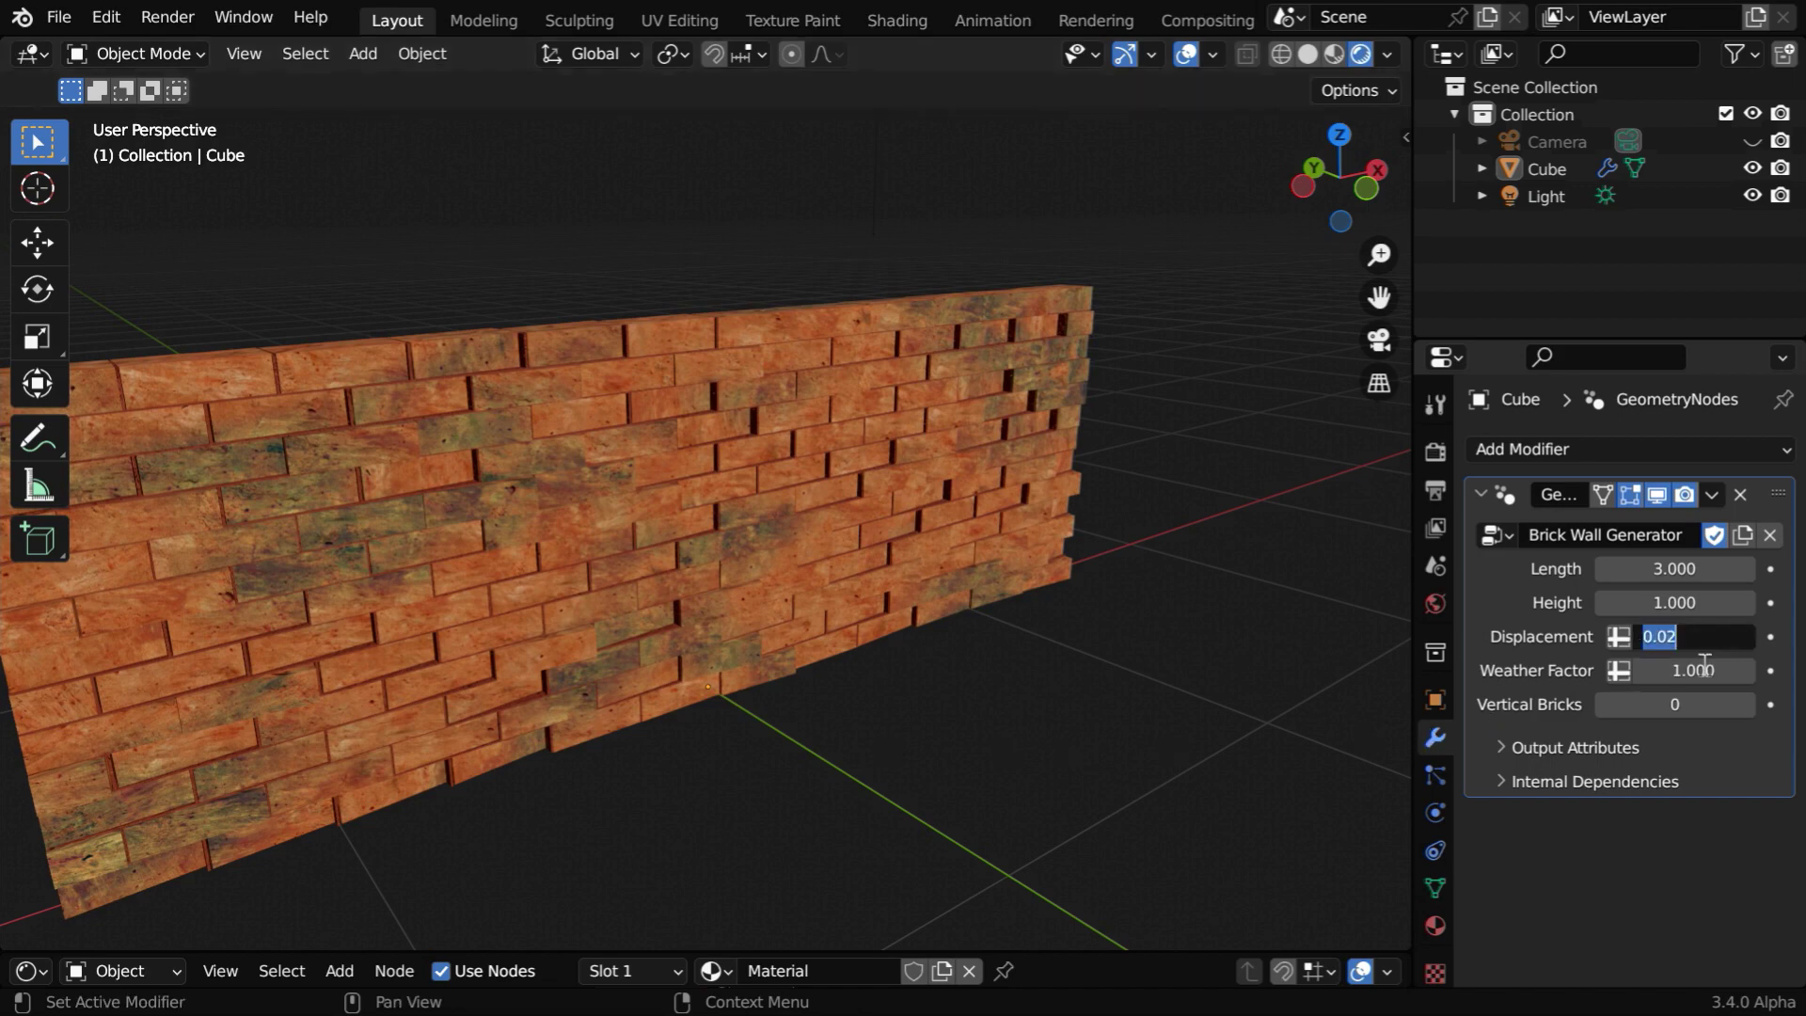
{"action": "type", "text": ".002"}
{"action": "key", "text": "Return"}
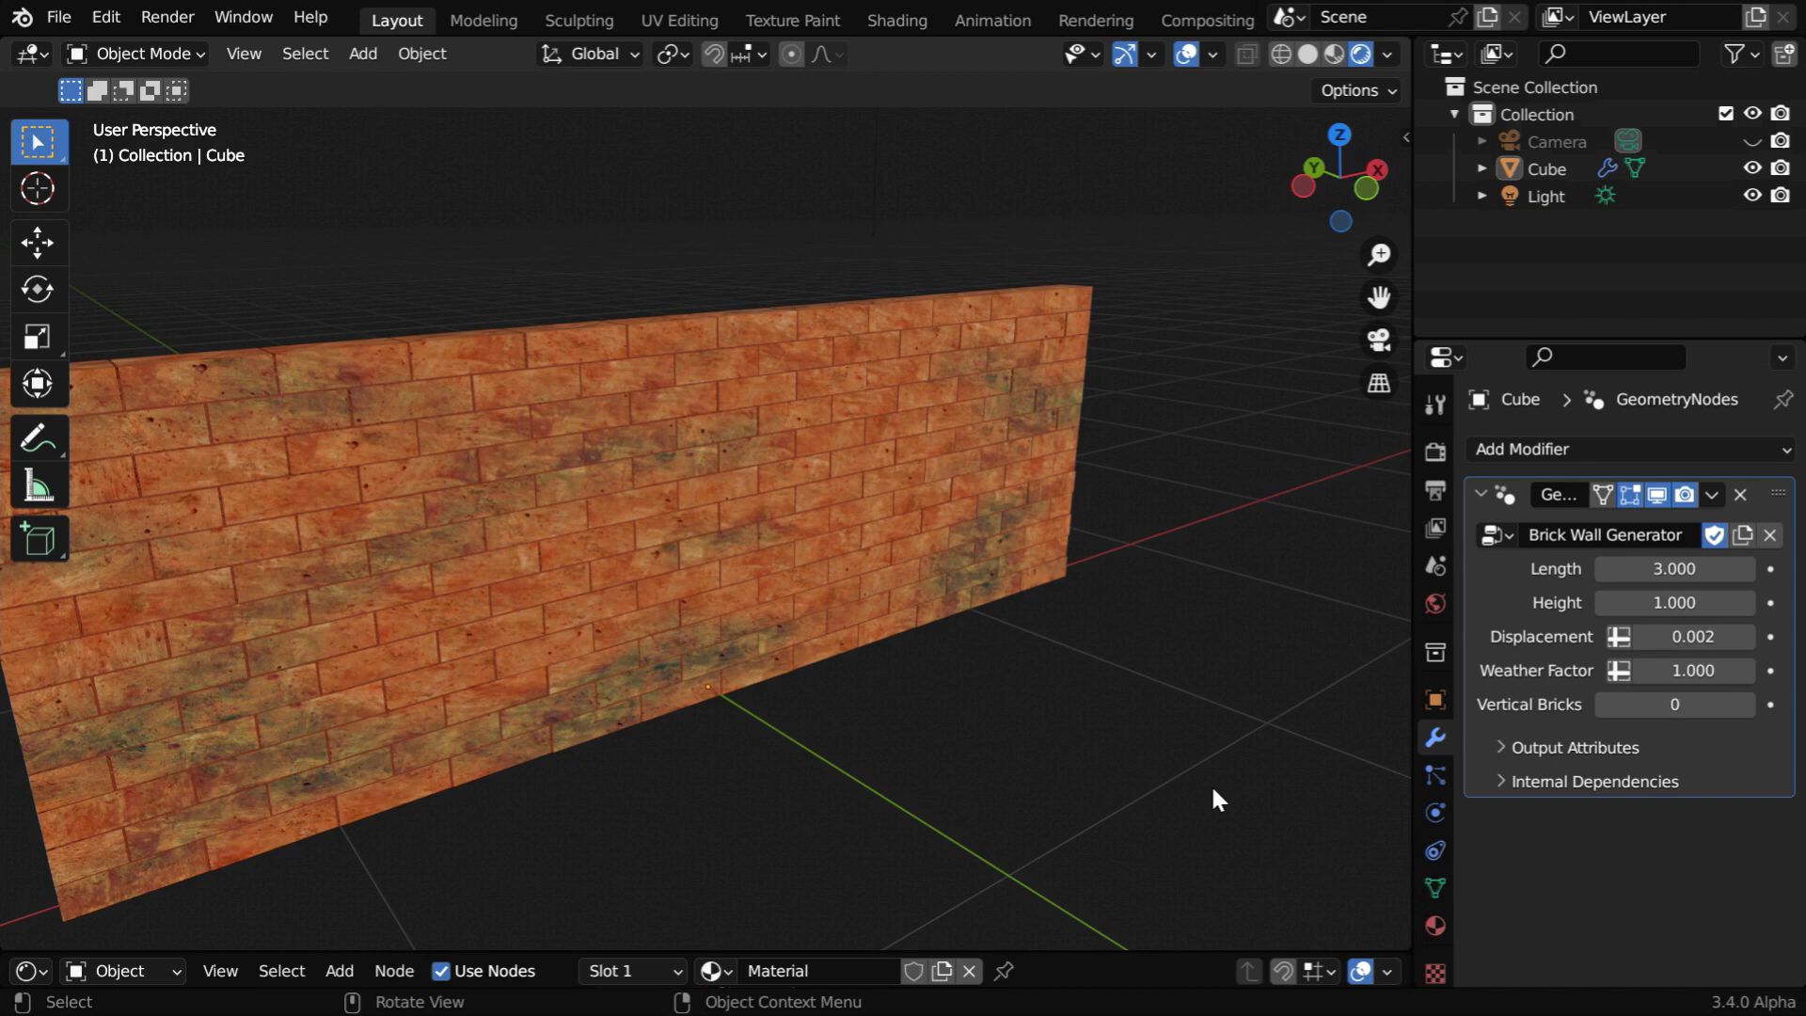
{"action": "middle_click_drag", "start_coordinate": [717, 749], "coordinate": [581, 743]}
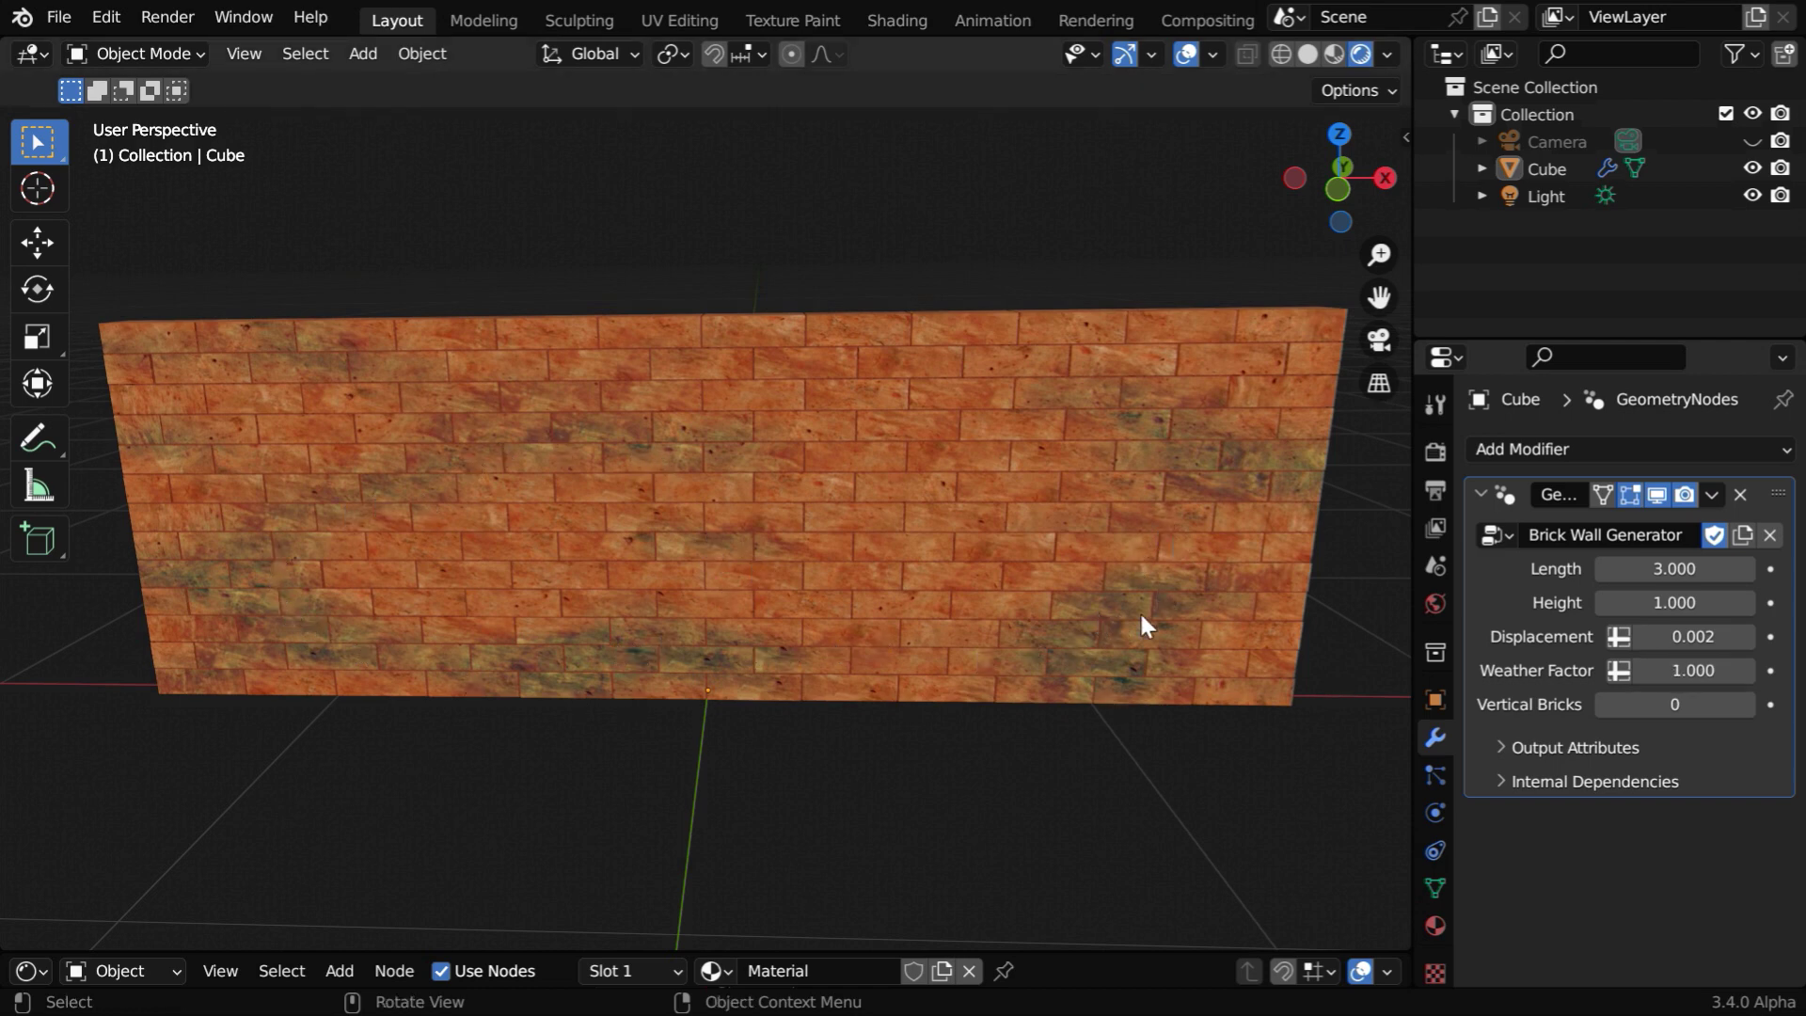
Step: Reduce the Weather Factor to 0.75
{"action": "left_click", "coordinate": [1720, 670]}
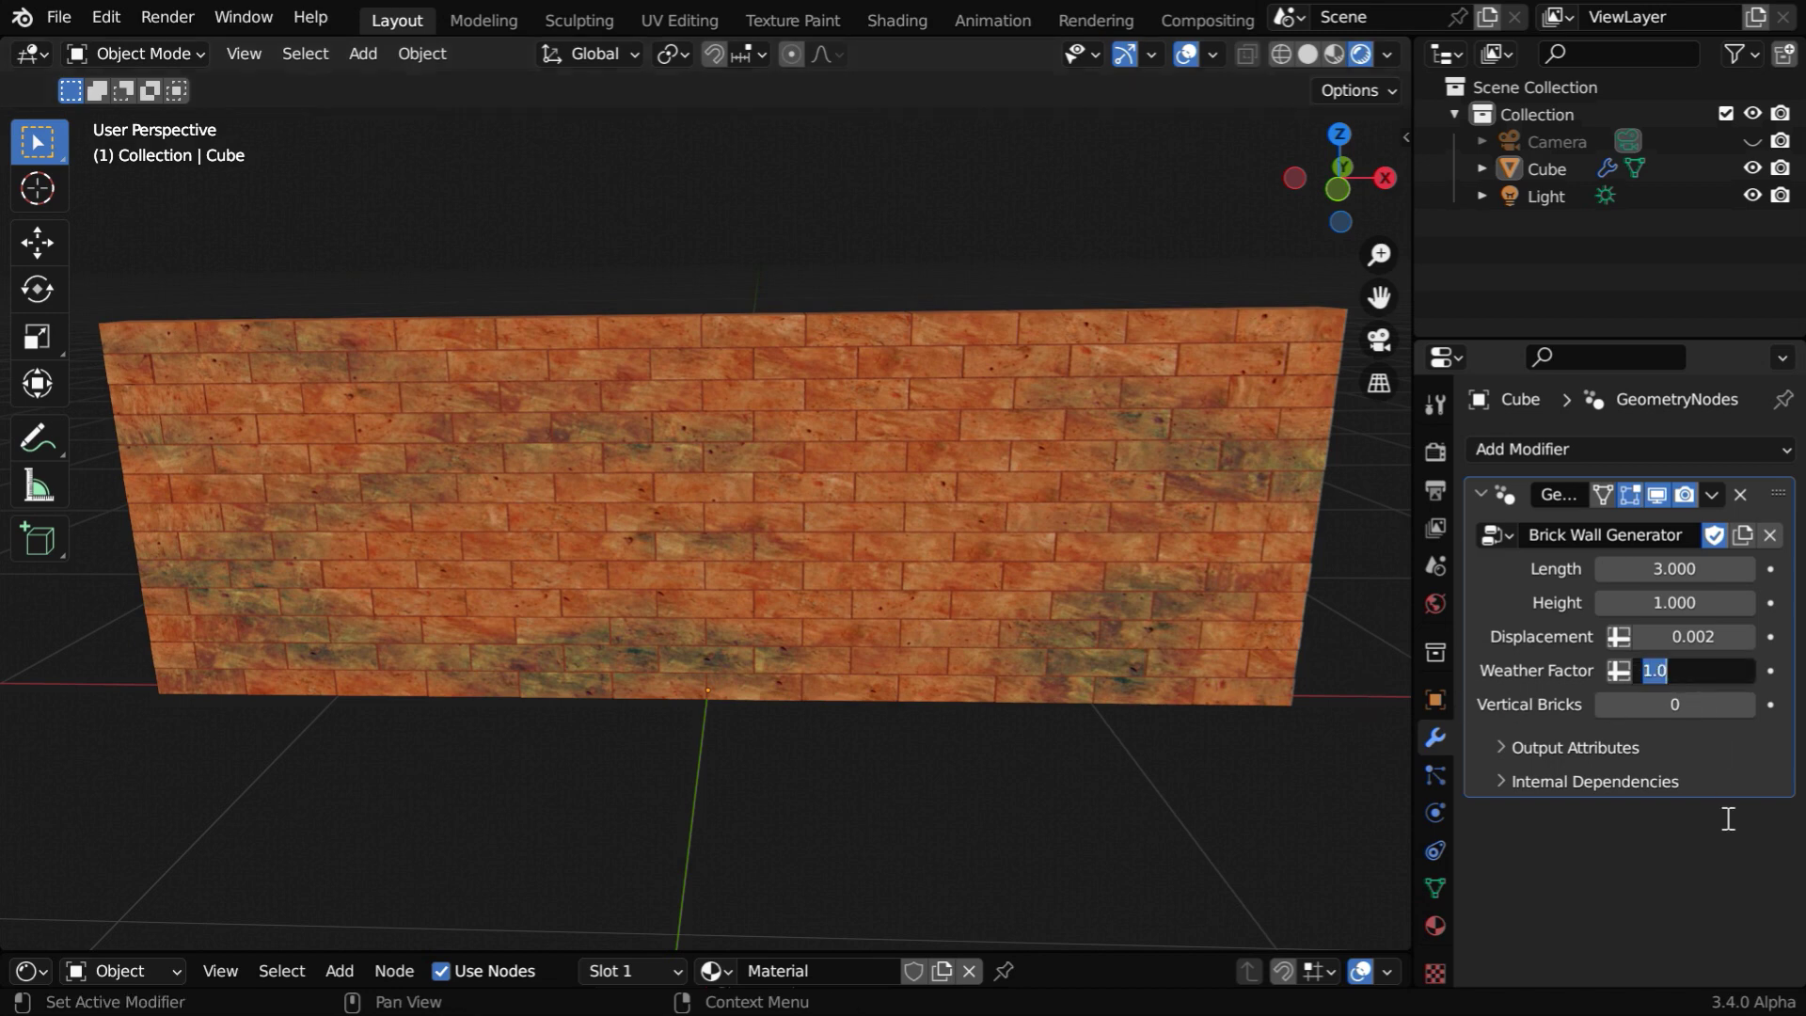
{"action": "type", "text": "0.75"}
{"action": "key", "text": "Return"}
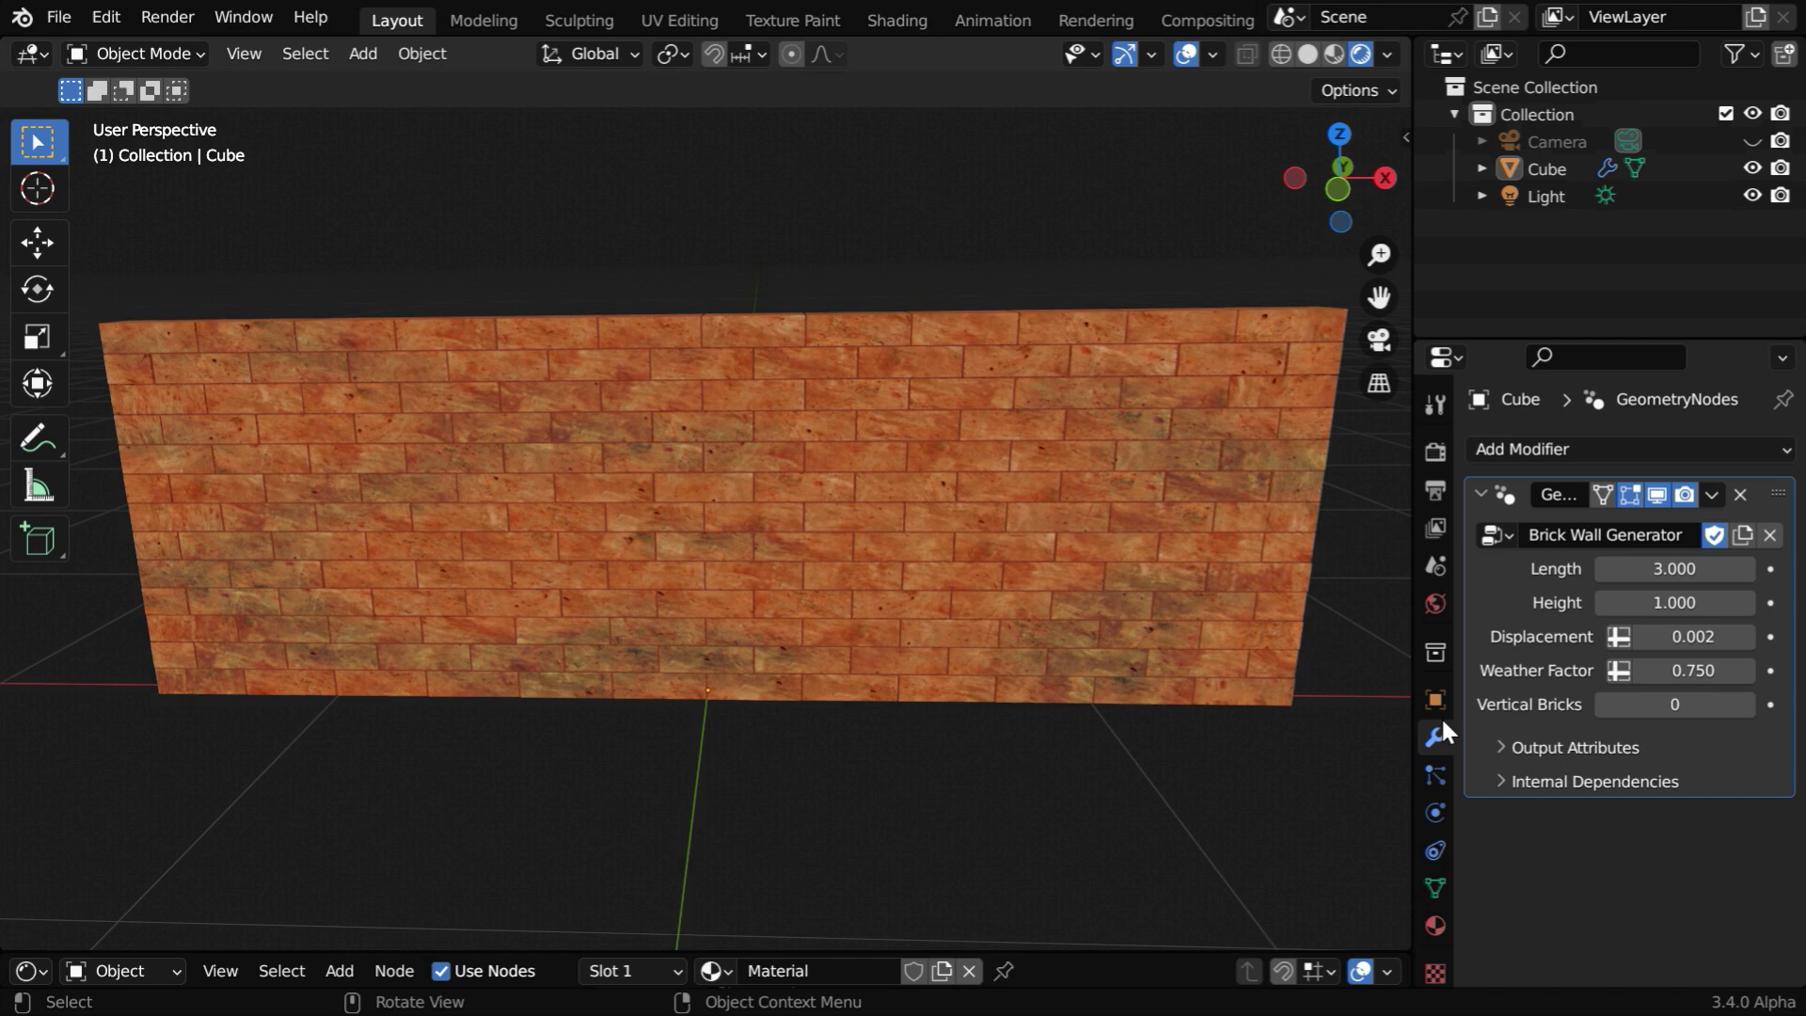
Step: Set the Weather Factor back to 1
{"action": "left_click", "coordinate": [1701, 671]}
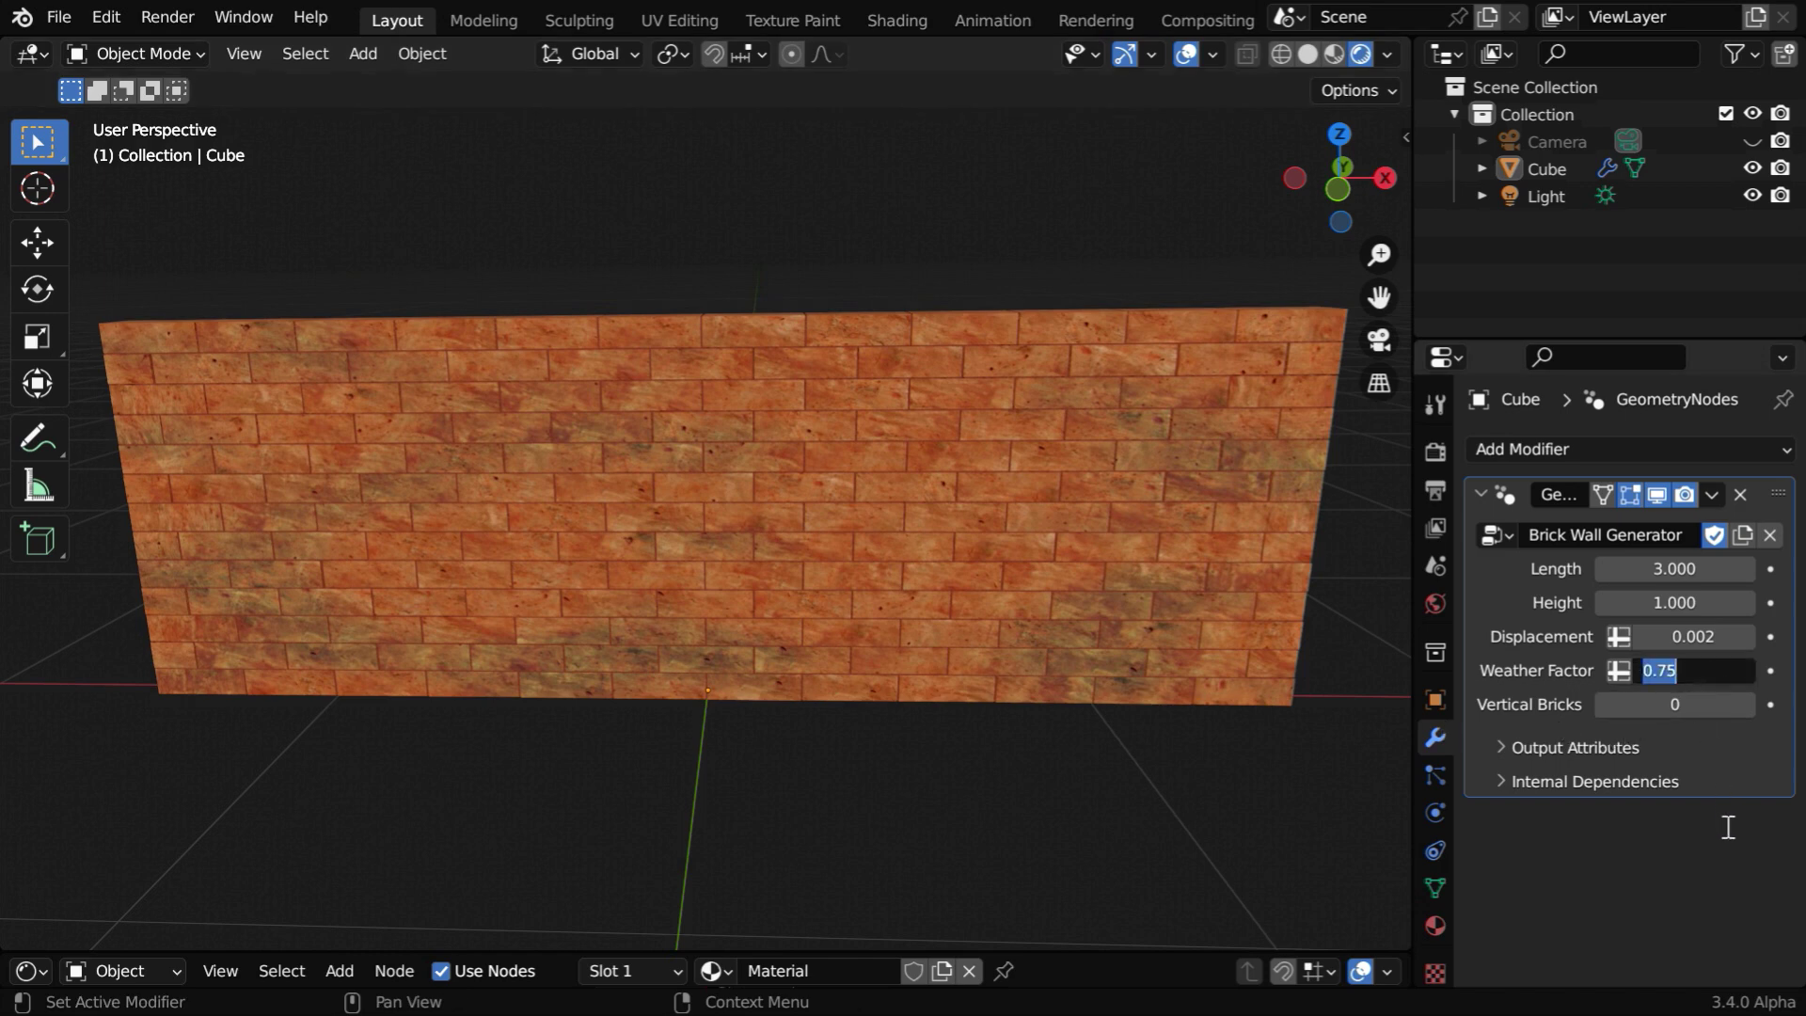
{"action": "type", "text": "1"}
{"action": "key", "text": "Return"}
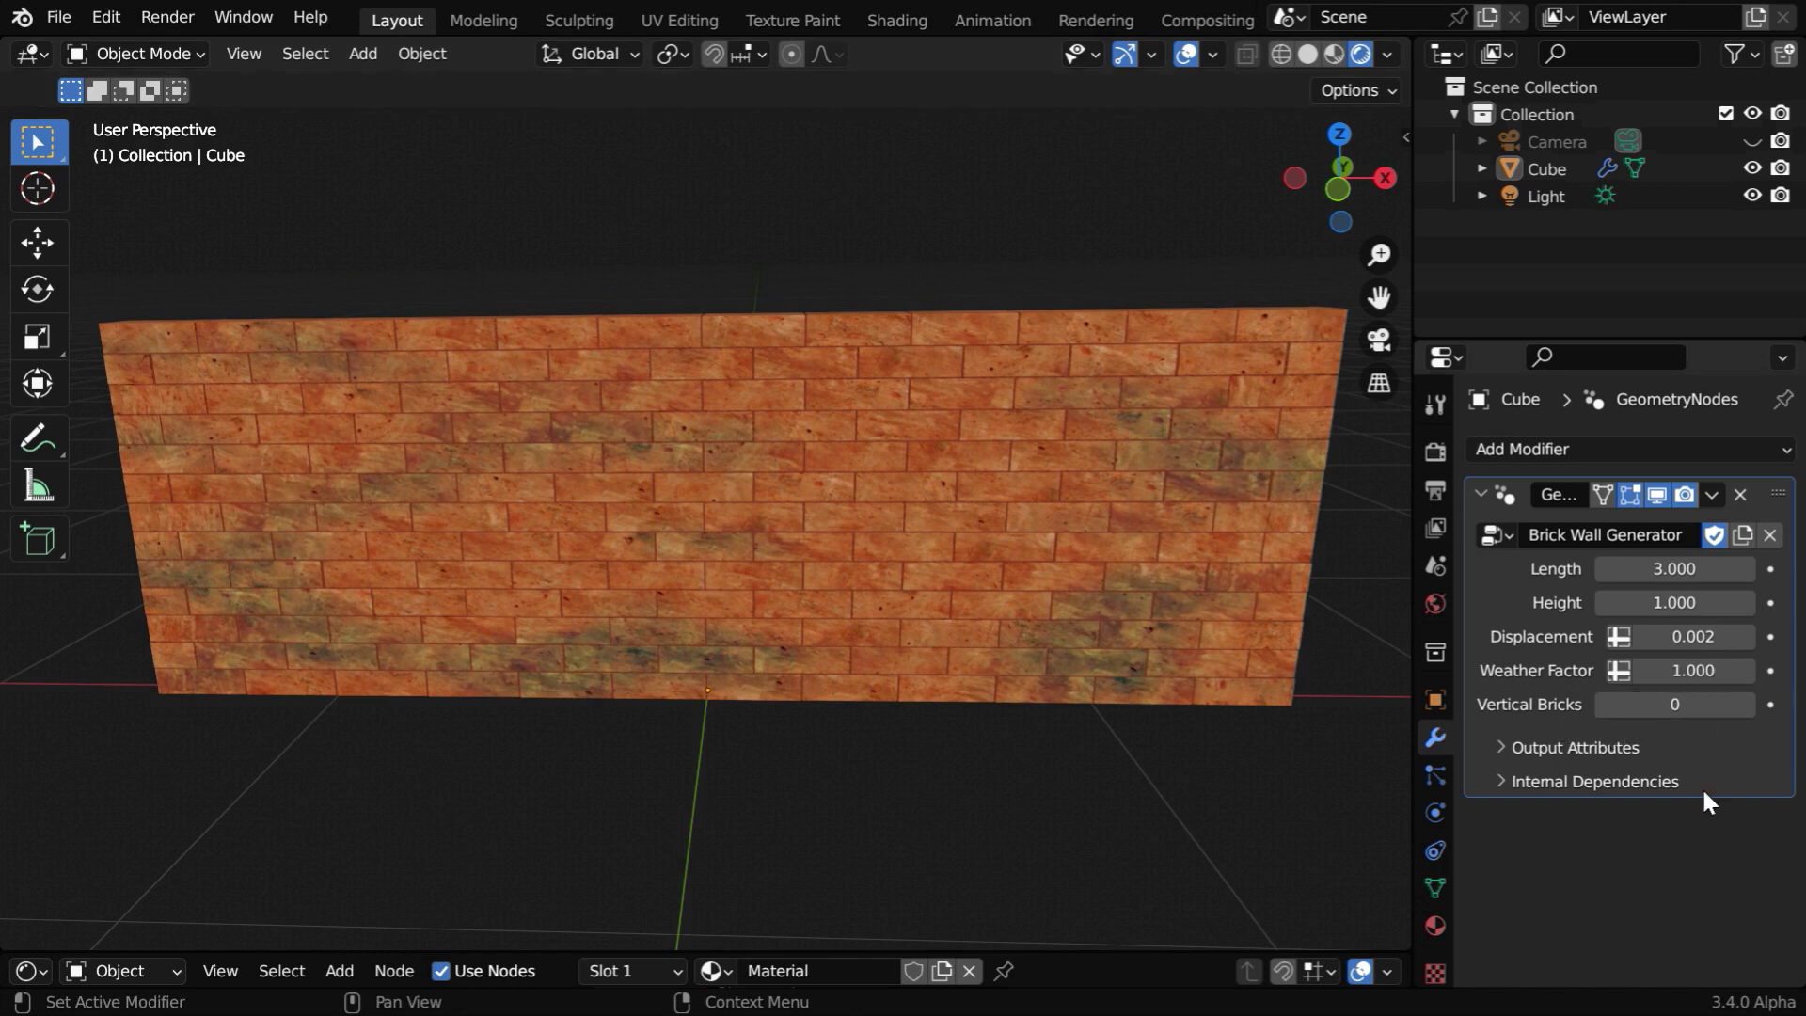
Step: Set Vertical Bricks to 1 and view the wall at an angle
{"action": "left_click", "coordinate": [1684, 706]}
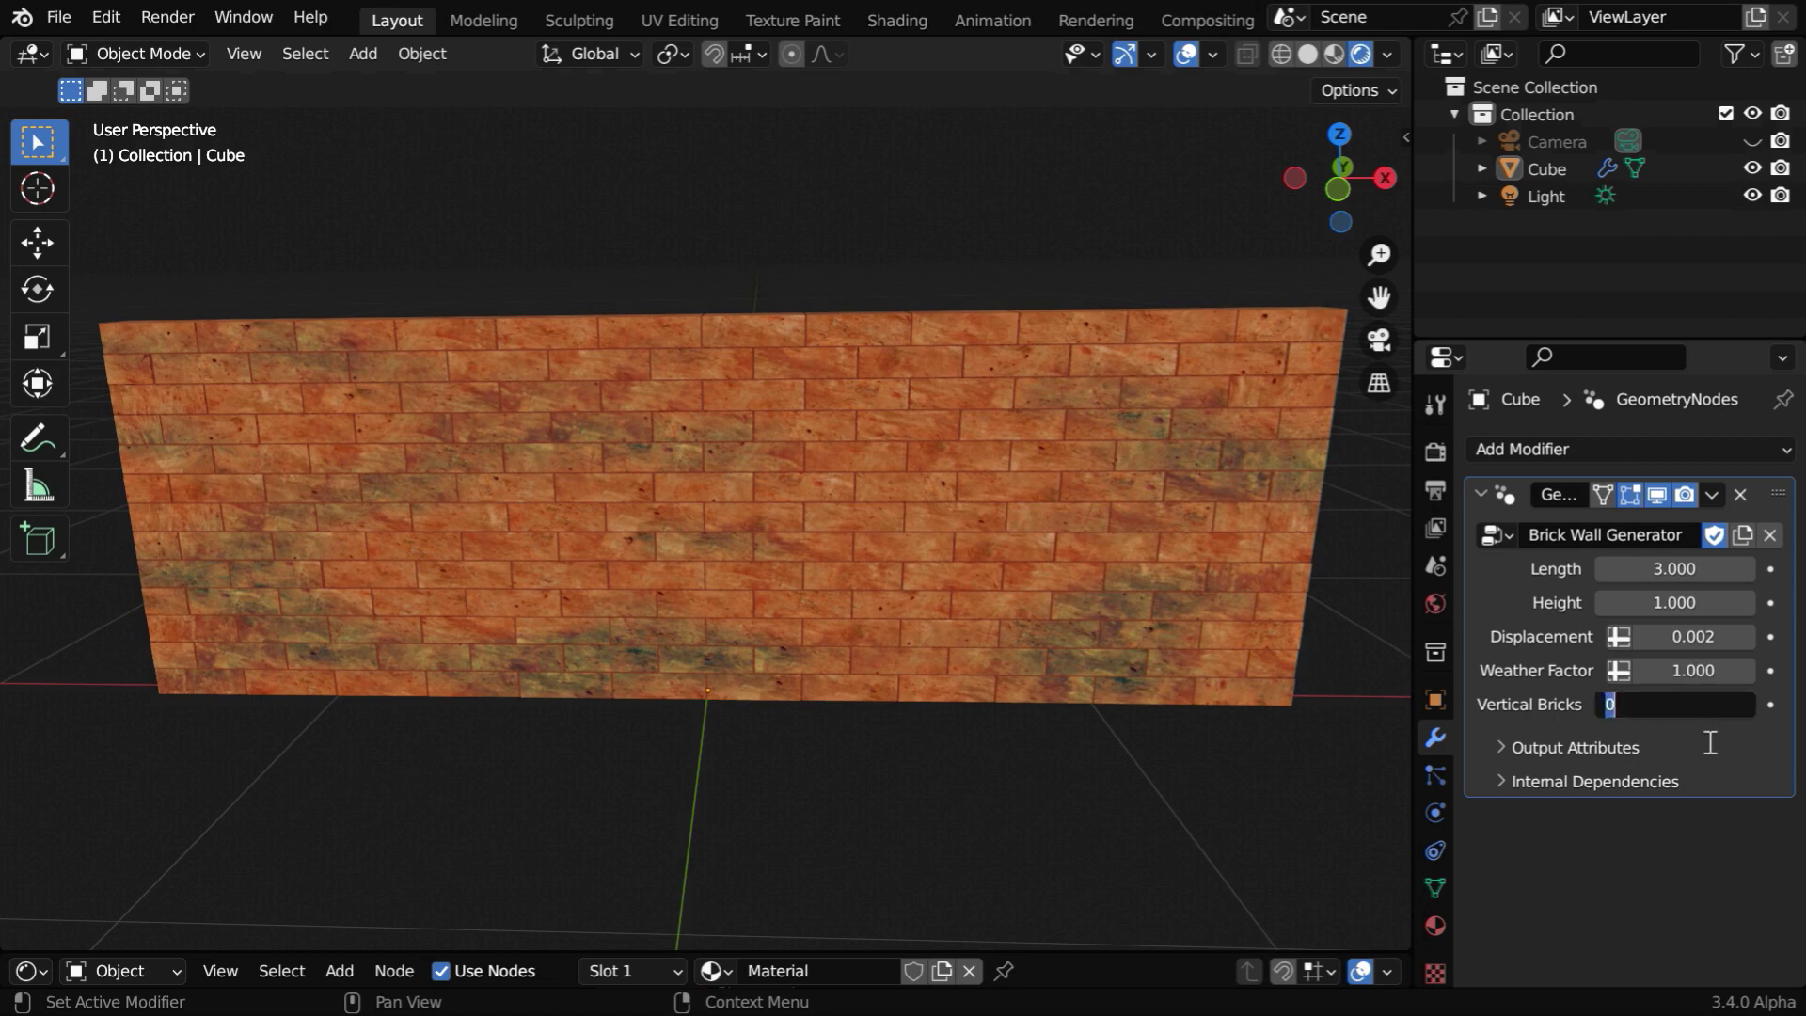
{"action": "type", "text": "1"}
{"action": "key", "text": "Return"}
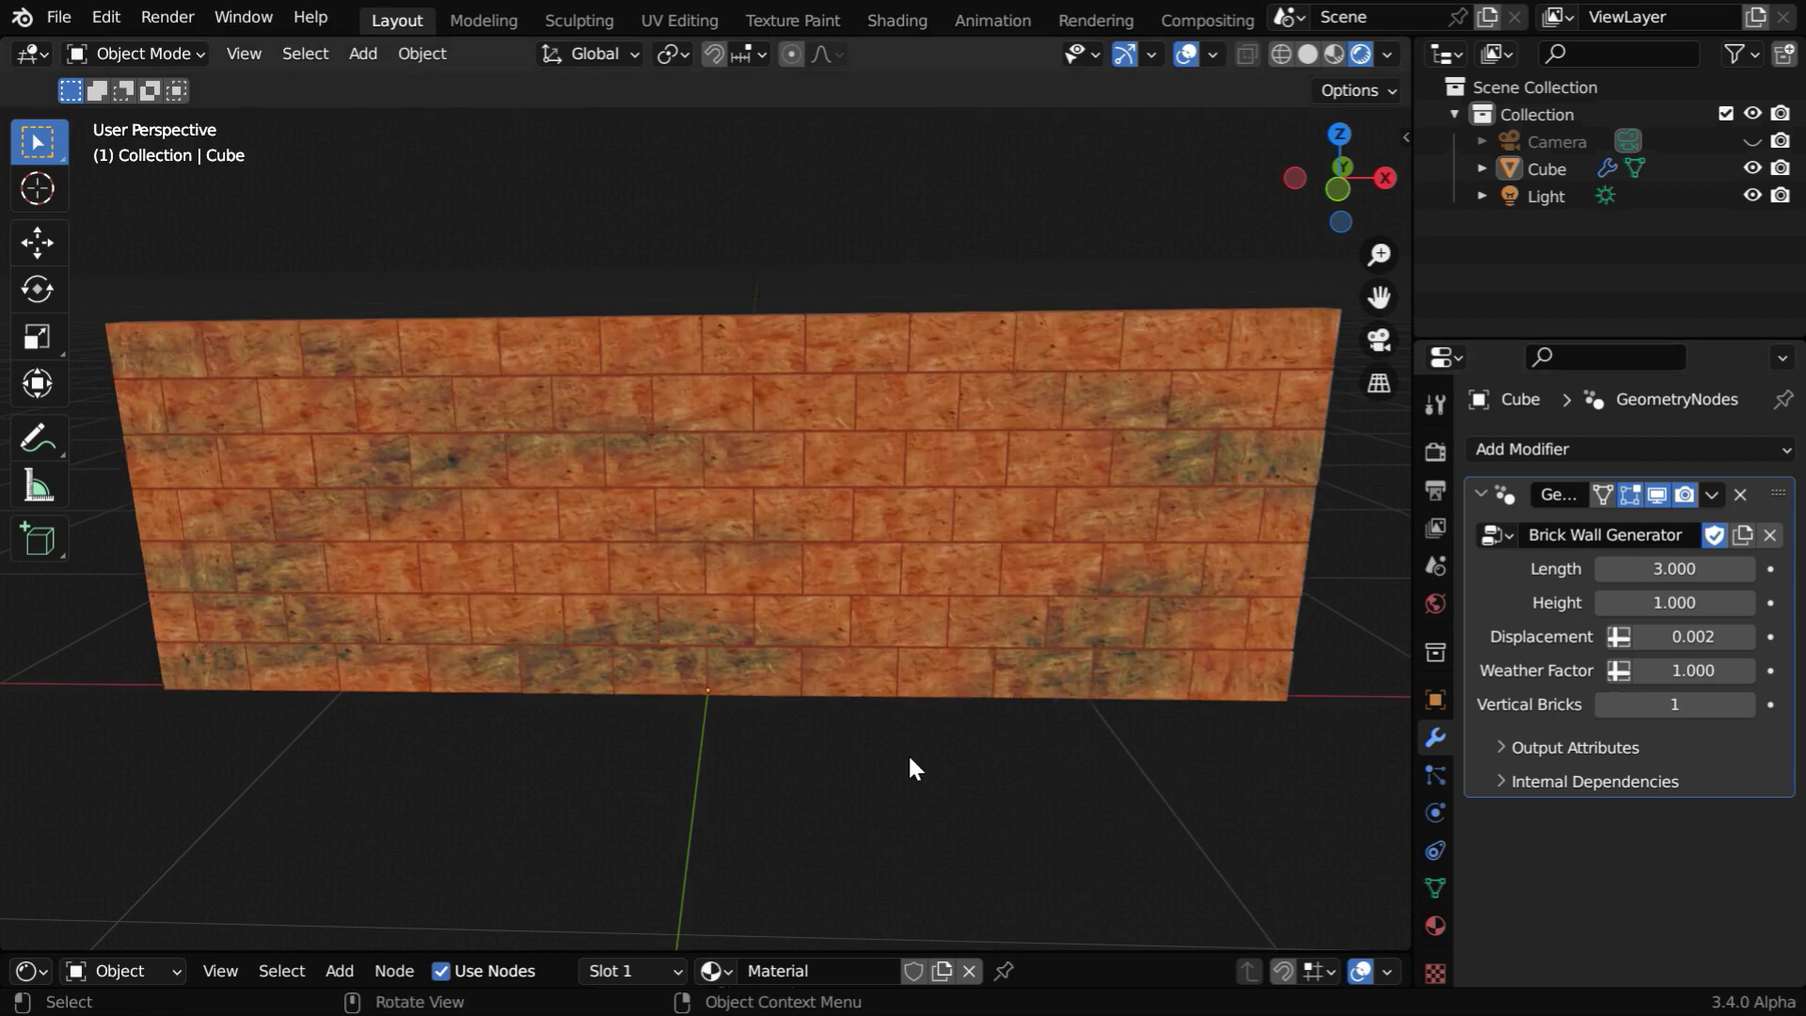
{"action": "middle_click_drag", "start_coordinate": [549, 803], "coordinate": [707, 809]}
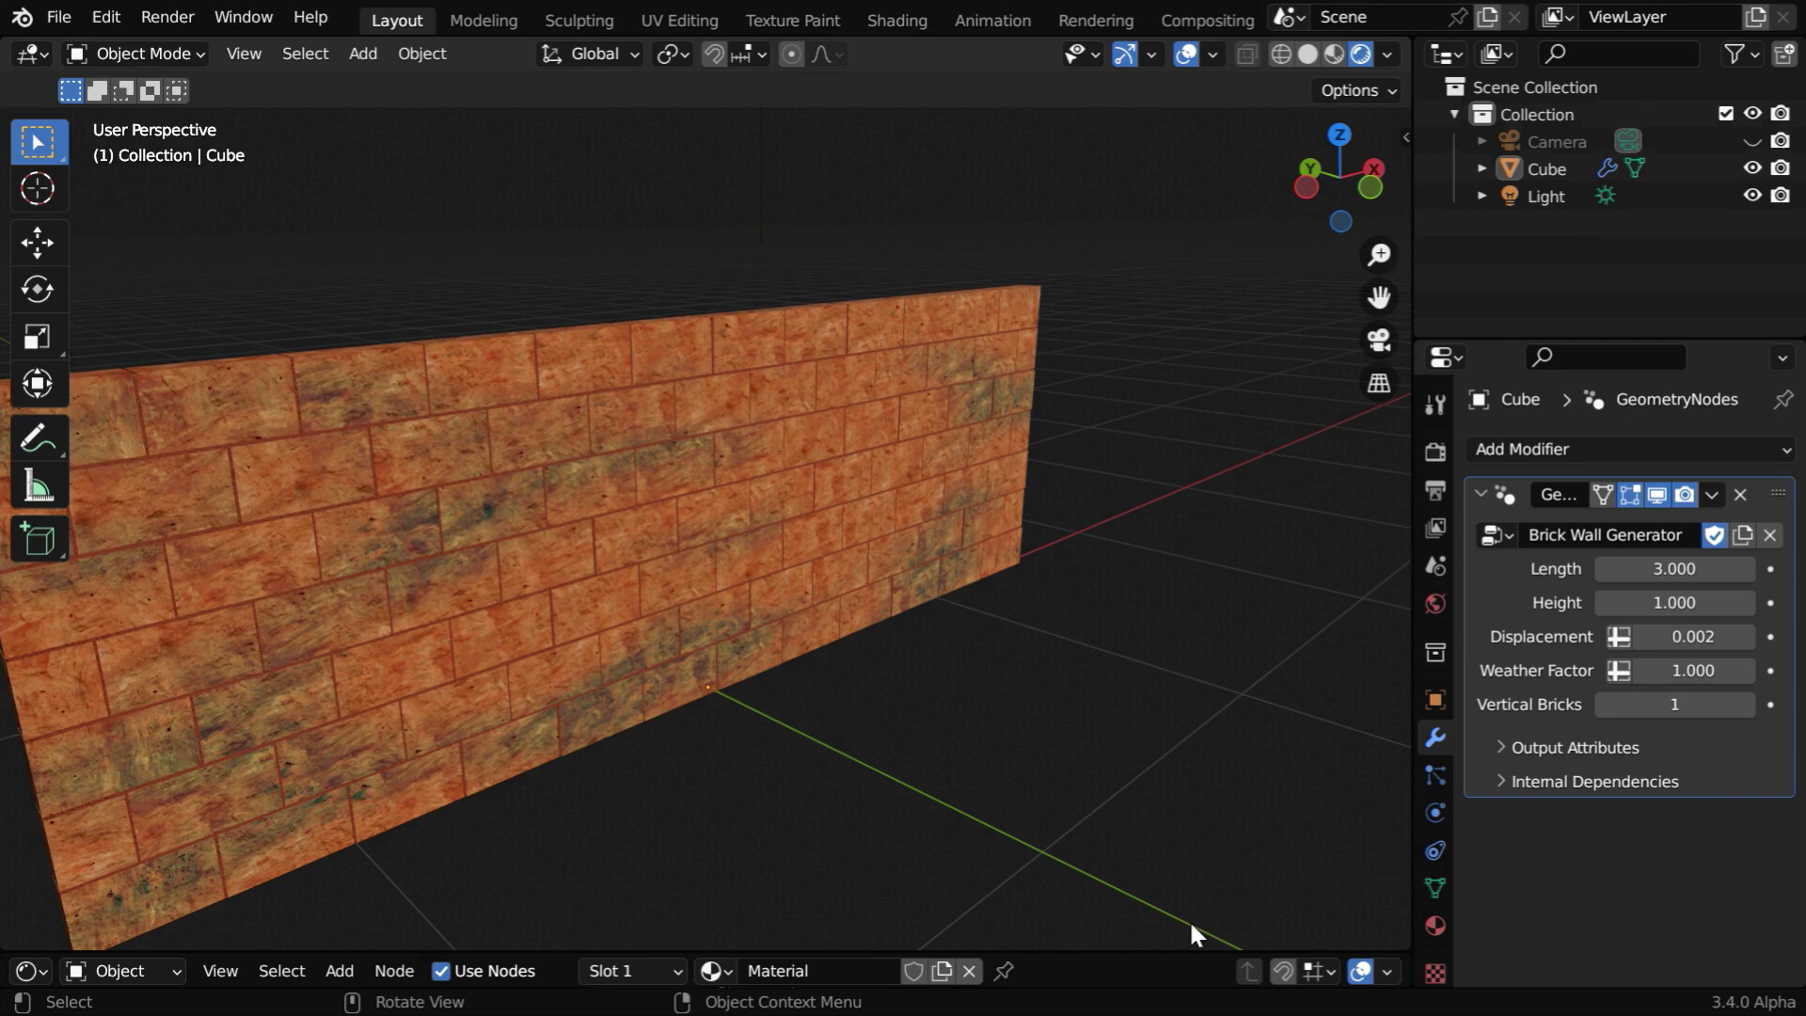
Step: Show the wall's material settings, listing Wall-Brick-Material and Wall-Joint-Material
{"action": "left_click", "coordinate": [1437, 929]}
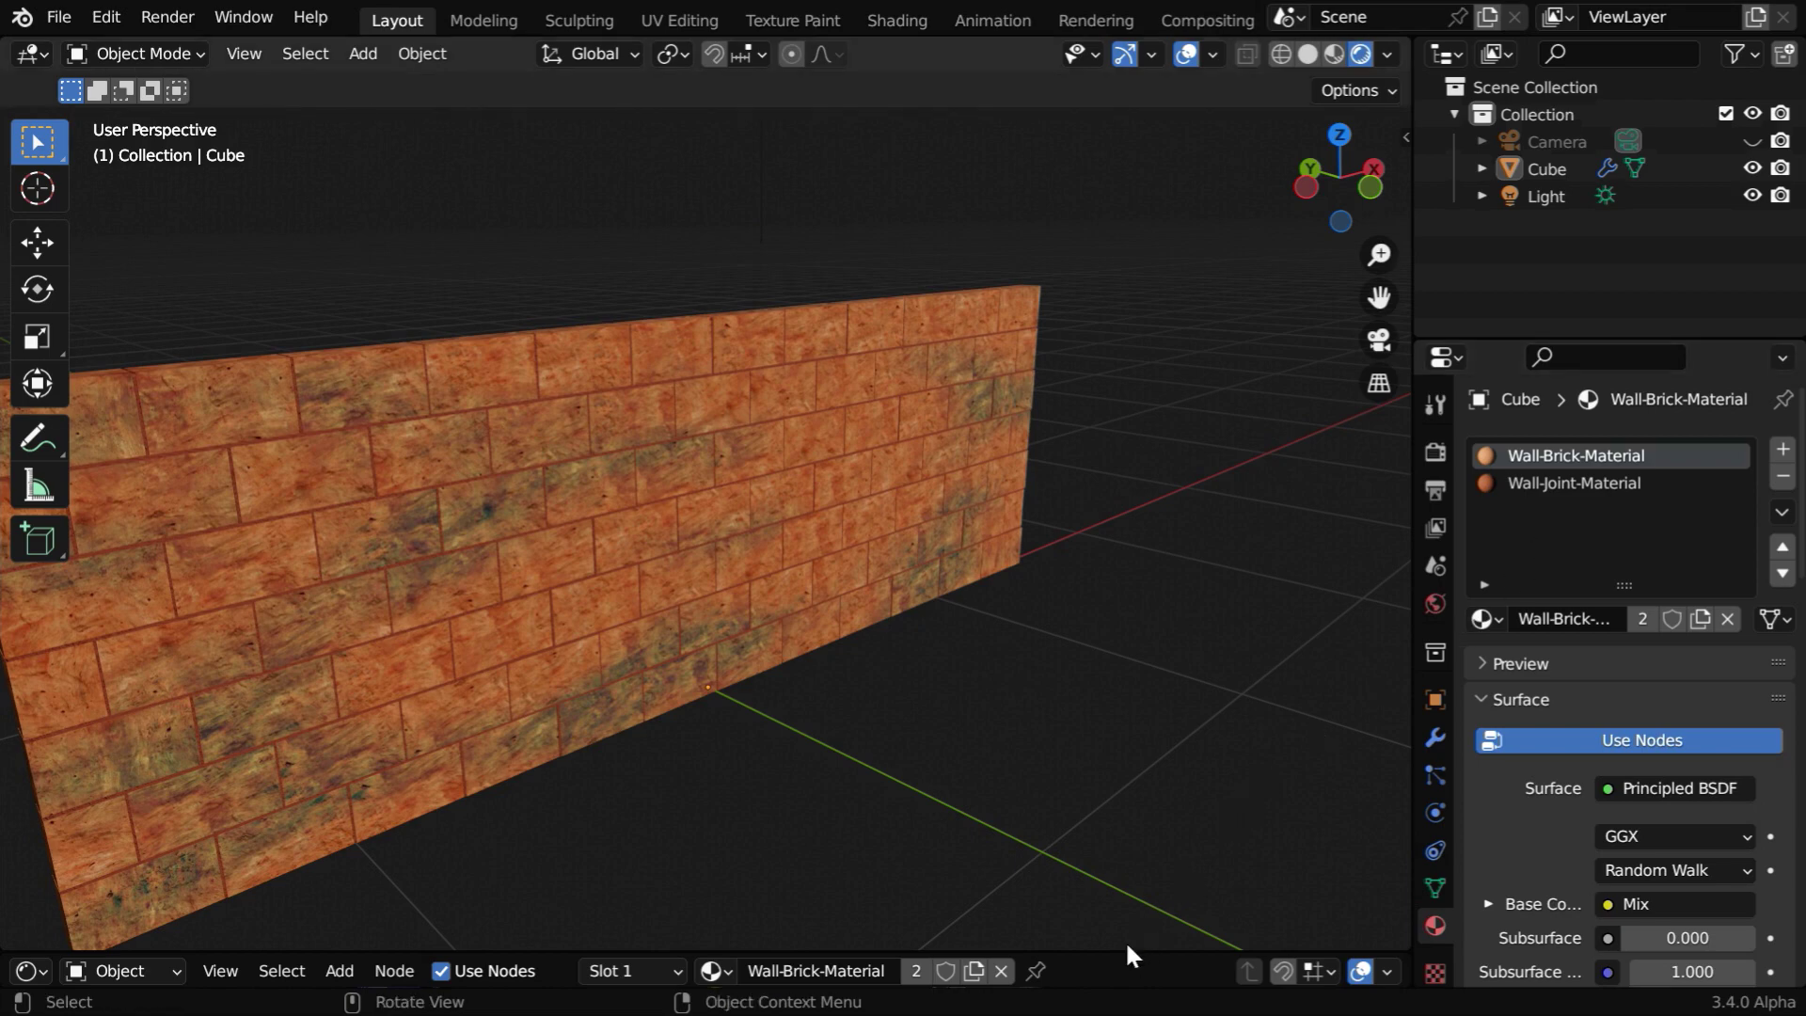
Step: Enlarge the shader editor to inspect the brick material's nodes, then show Wall-Joint-Material's nodes
{"action": "left_click_drag", "start_coordinate": [1125, 952], "coordinate": [1017, 482]}
{"action": "middle_click_drag", "start_coordinate": [452, 767], "coordinate": [659, 679]}
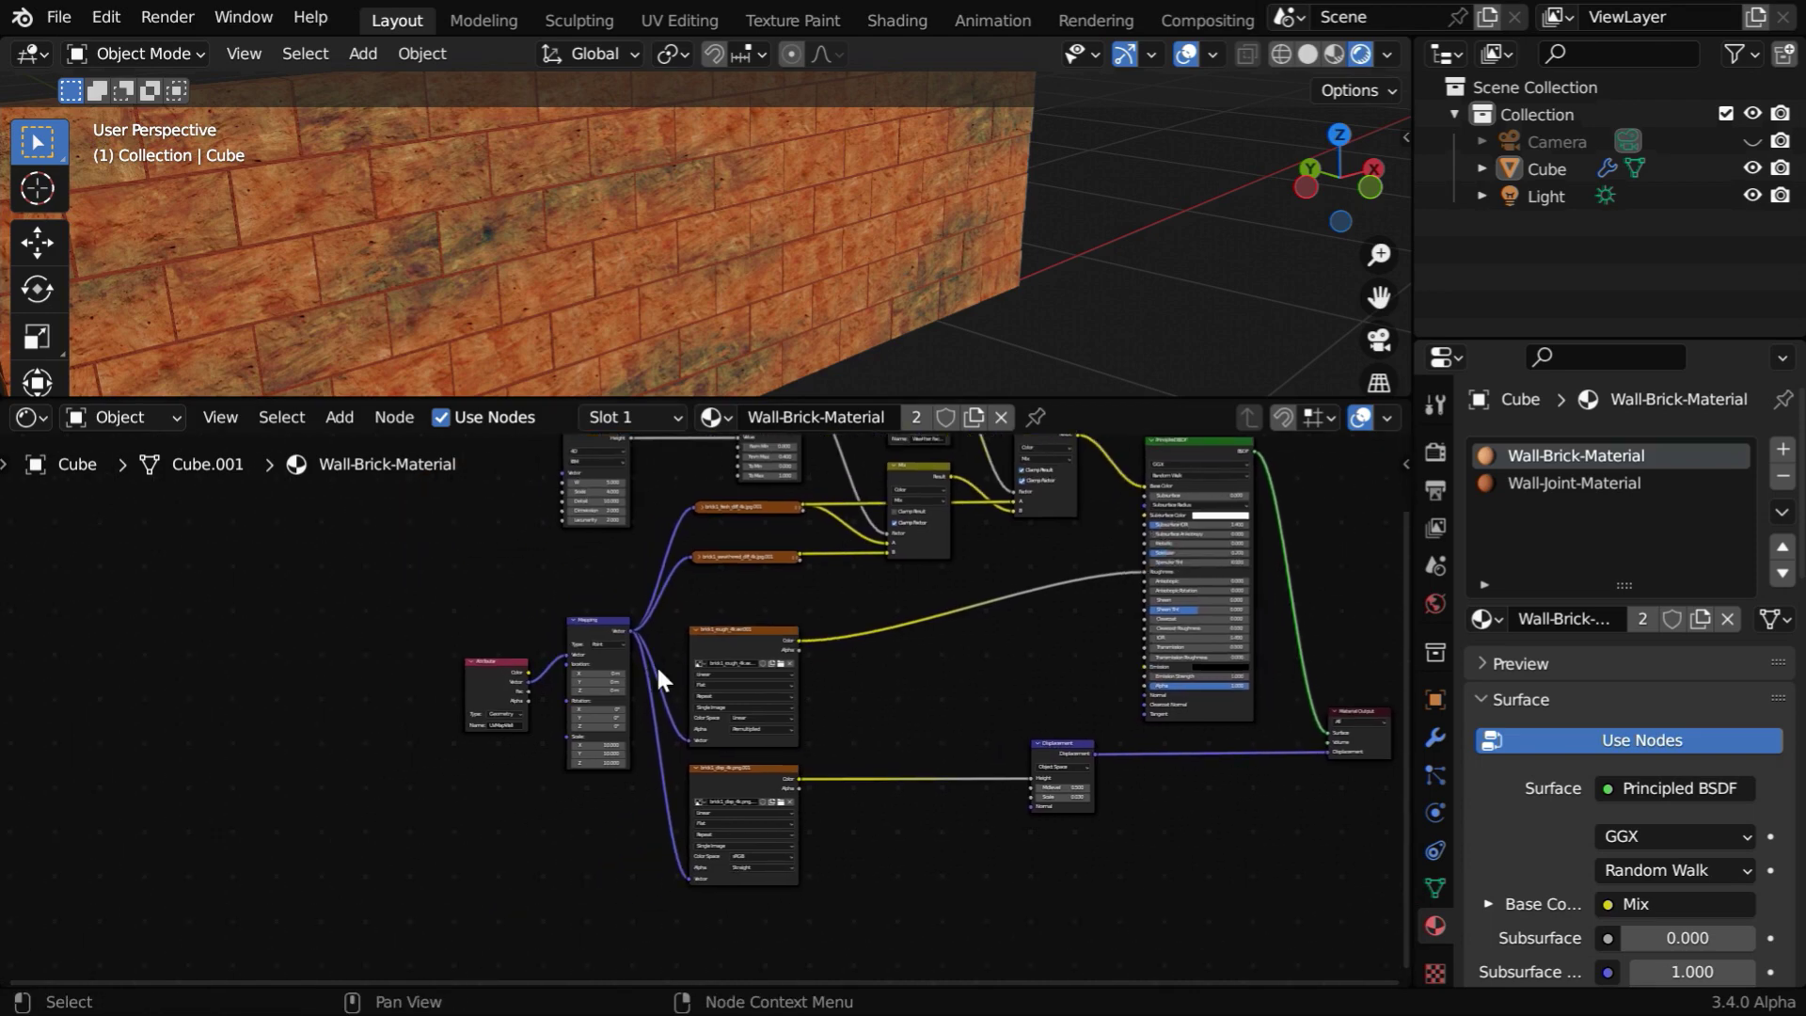
{"action": "middle_click_drag", "start_coordinate": [552, 838], "coordinate": [517, 517], "text": "ctrl"}
{"action": "left_click", "coordinate": [156, 576]}
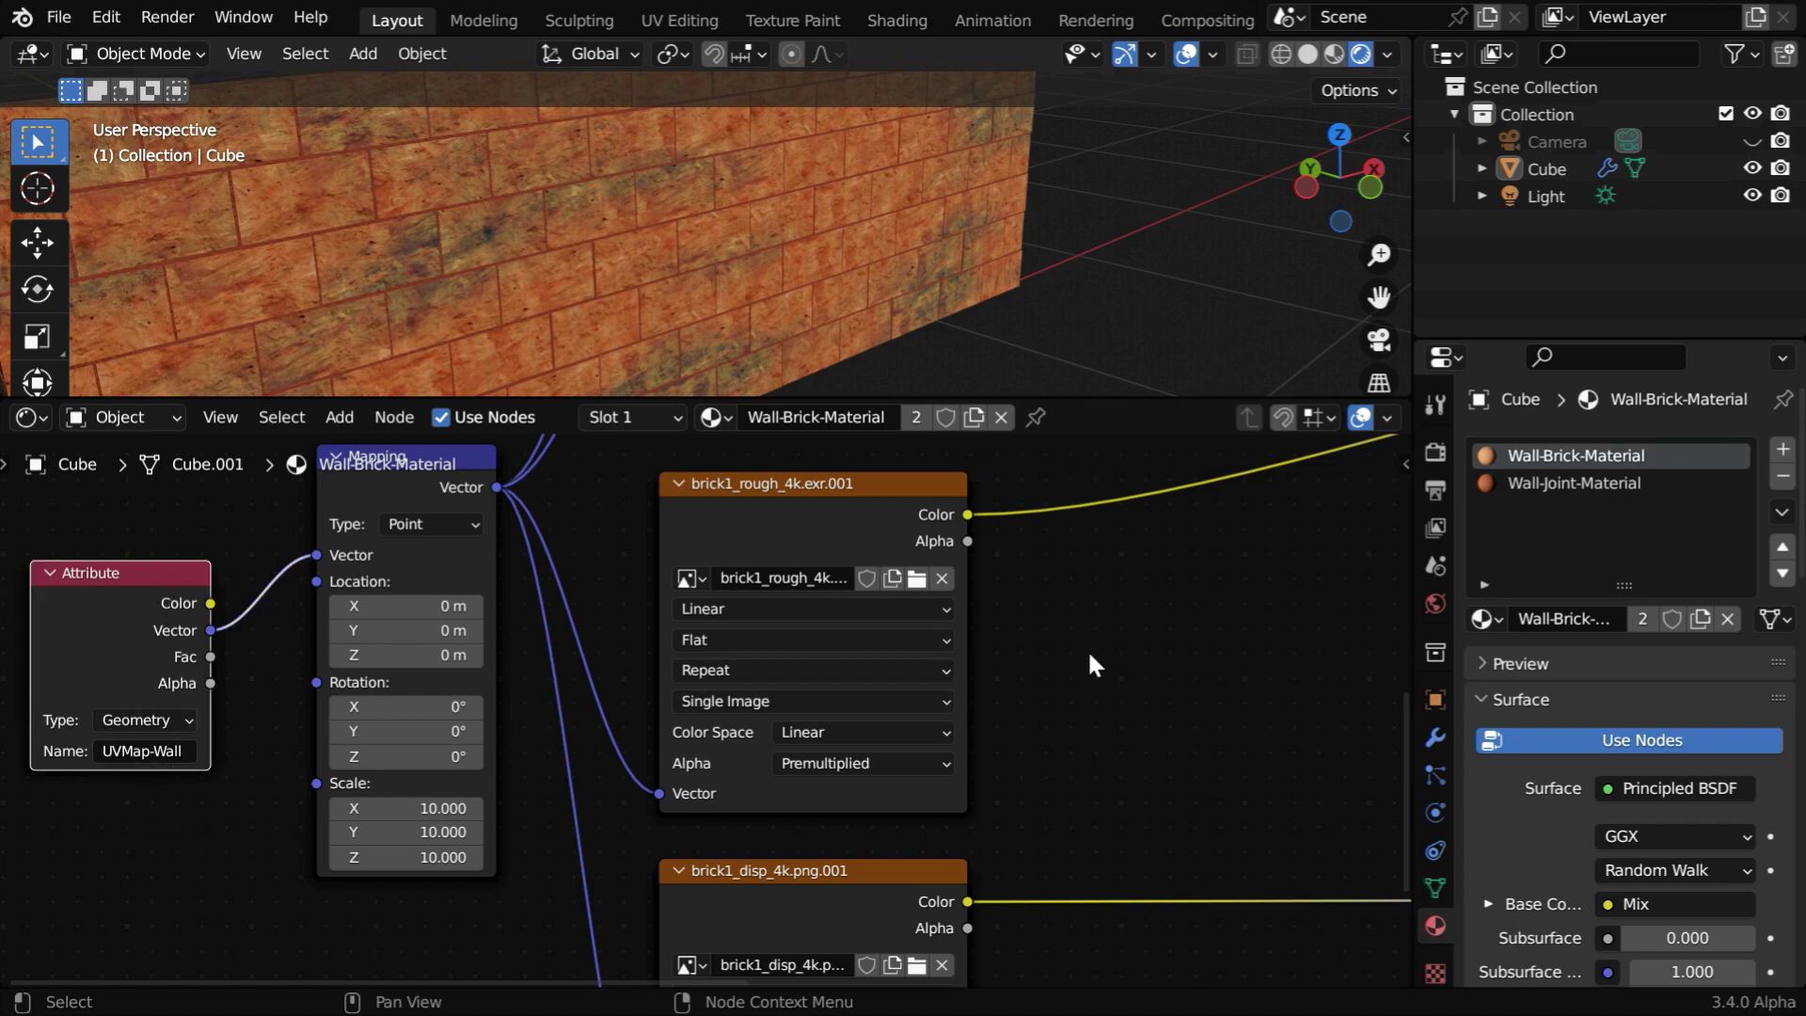
{"action": "left_click", "coordinate": [1579, 483]}
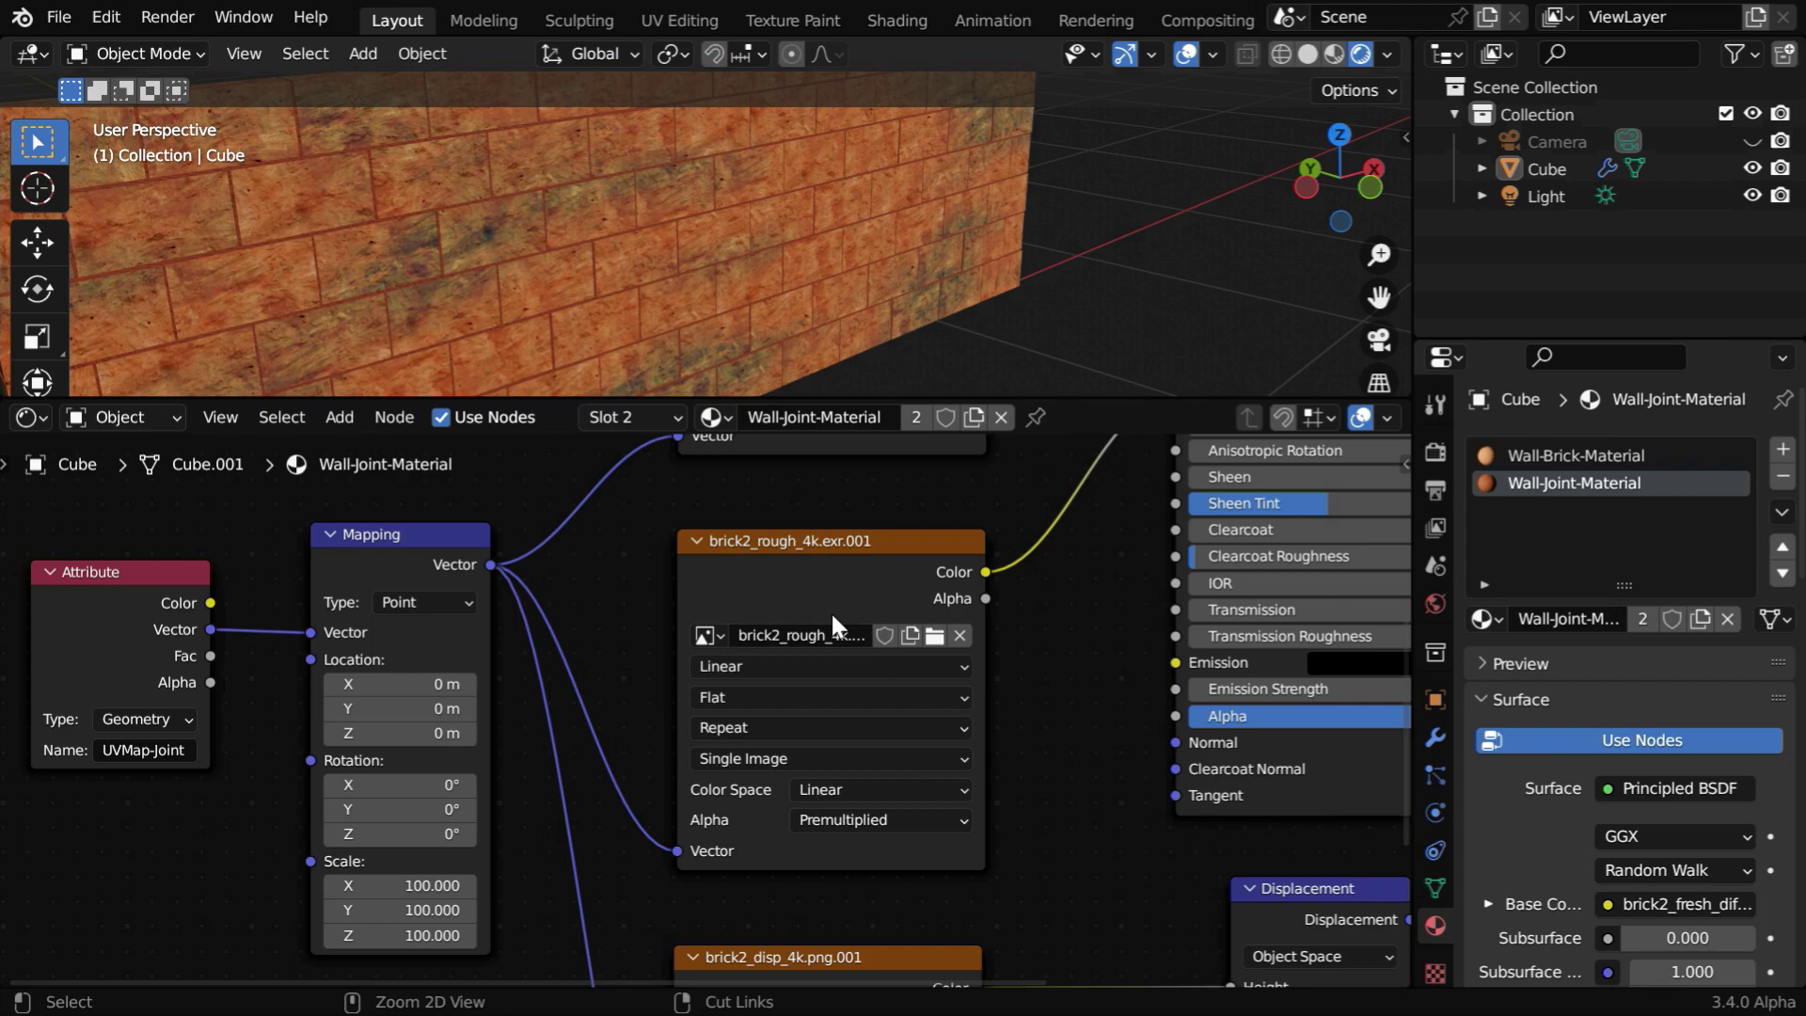
Step: Zoom out over the joint material's nodes and shrink the shader editor back down
{"action": "middle_click_drag", "start_coordinate": [831, 612], "coordinate": [855, 859], "text": "ctrl"}
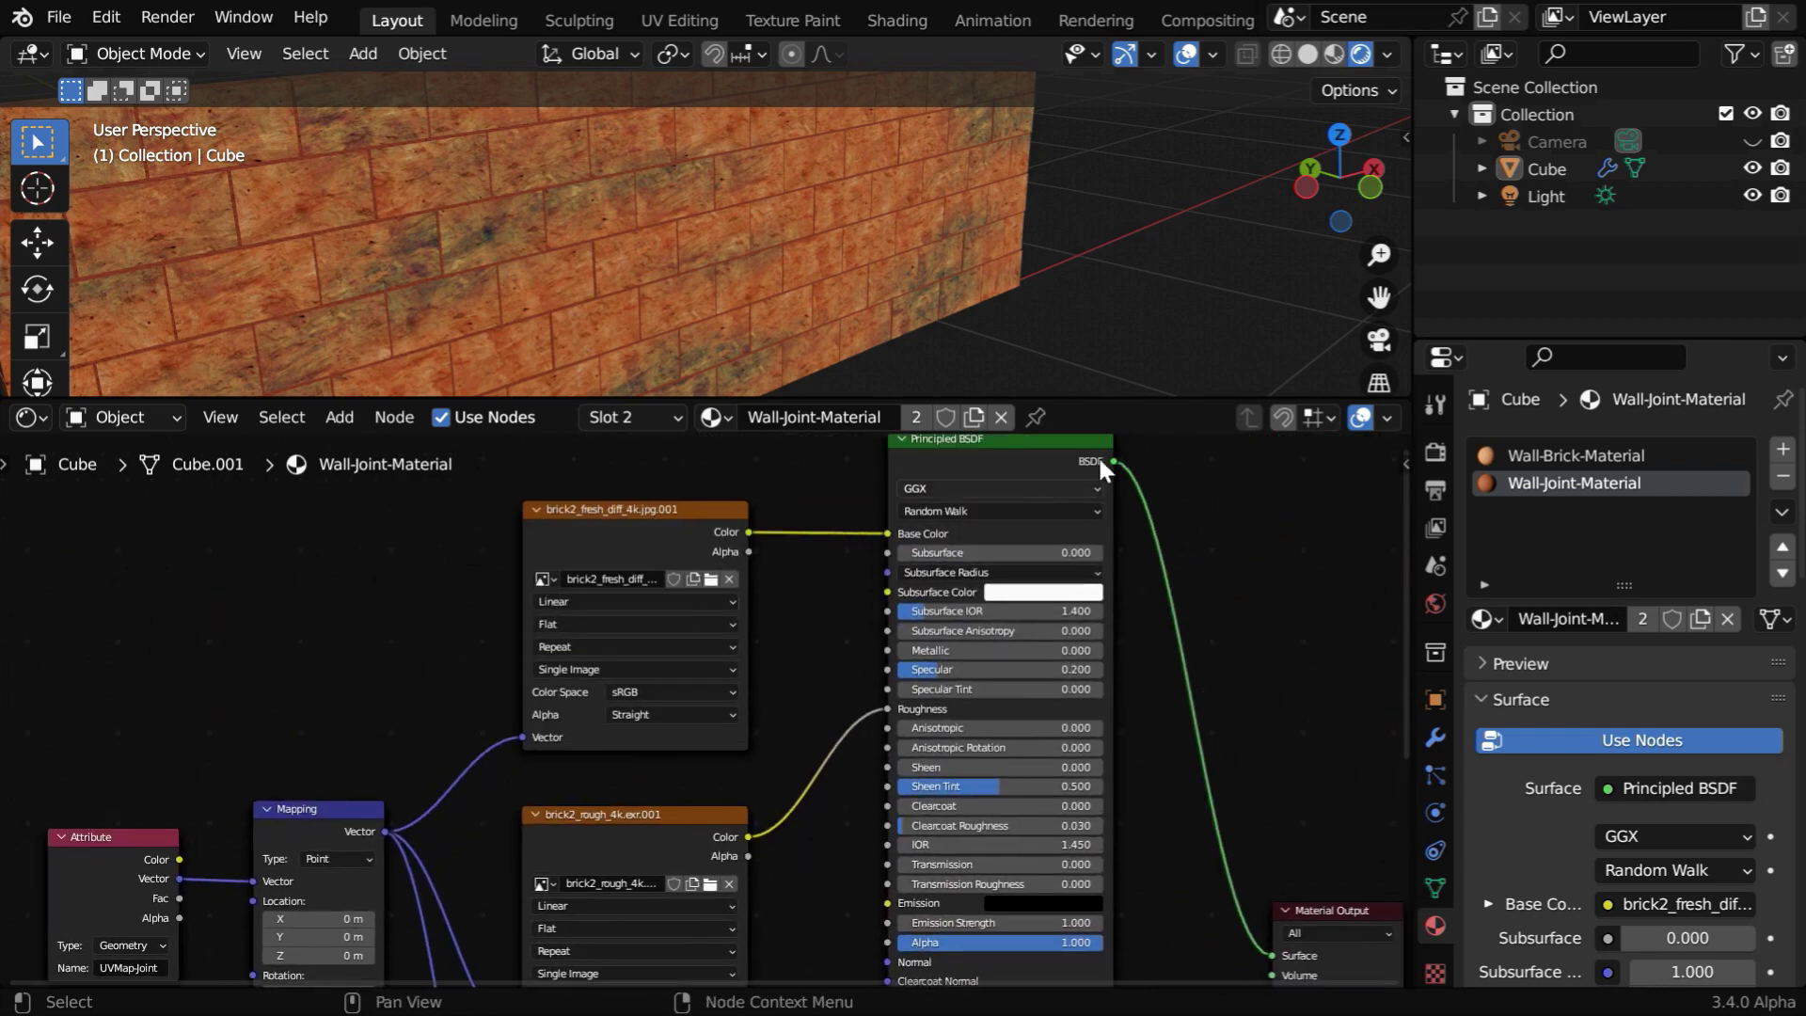
{"action": "left_click_drag", "start_coordinate": [1138, 406], "coordinate": [1148, 992]}
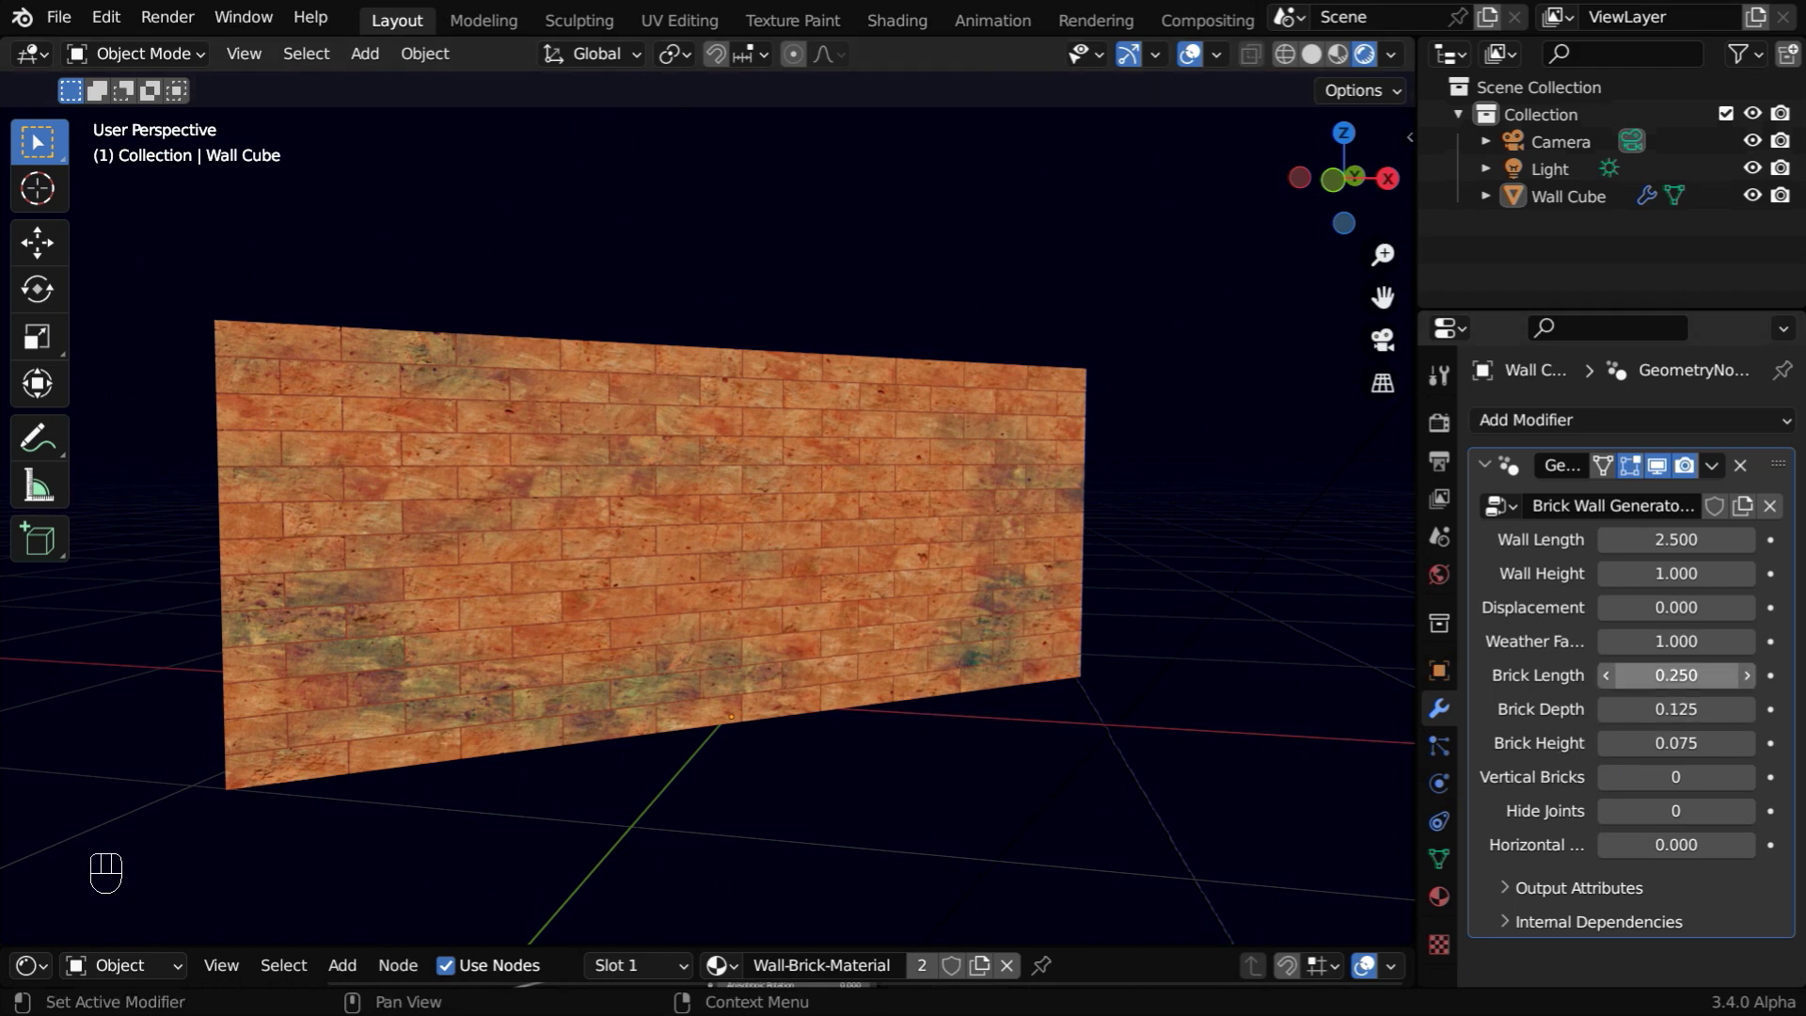
Step: Set Brick Length, Depth and Height to 0.25, giving large square blocks and a thicker wall
{"action": "mouse_move", "coordinate": [1670, 674]}
{"action": "left_mouse_down"}
{"action": "mouse_move", "coordinate": [1670, 743]}
{"action": "mouse_move", "coordinate": [1669, 677]}
{"action": "left_mouse_up"}
{"action": "key", "text": "Return"}
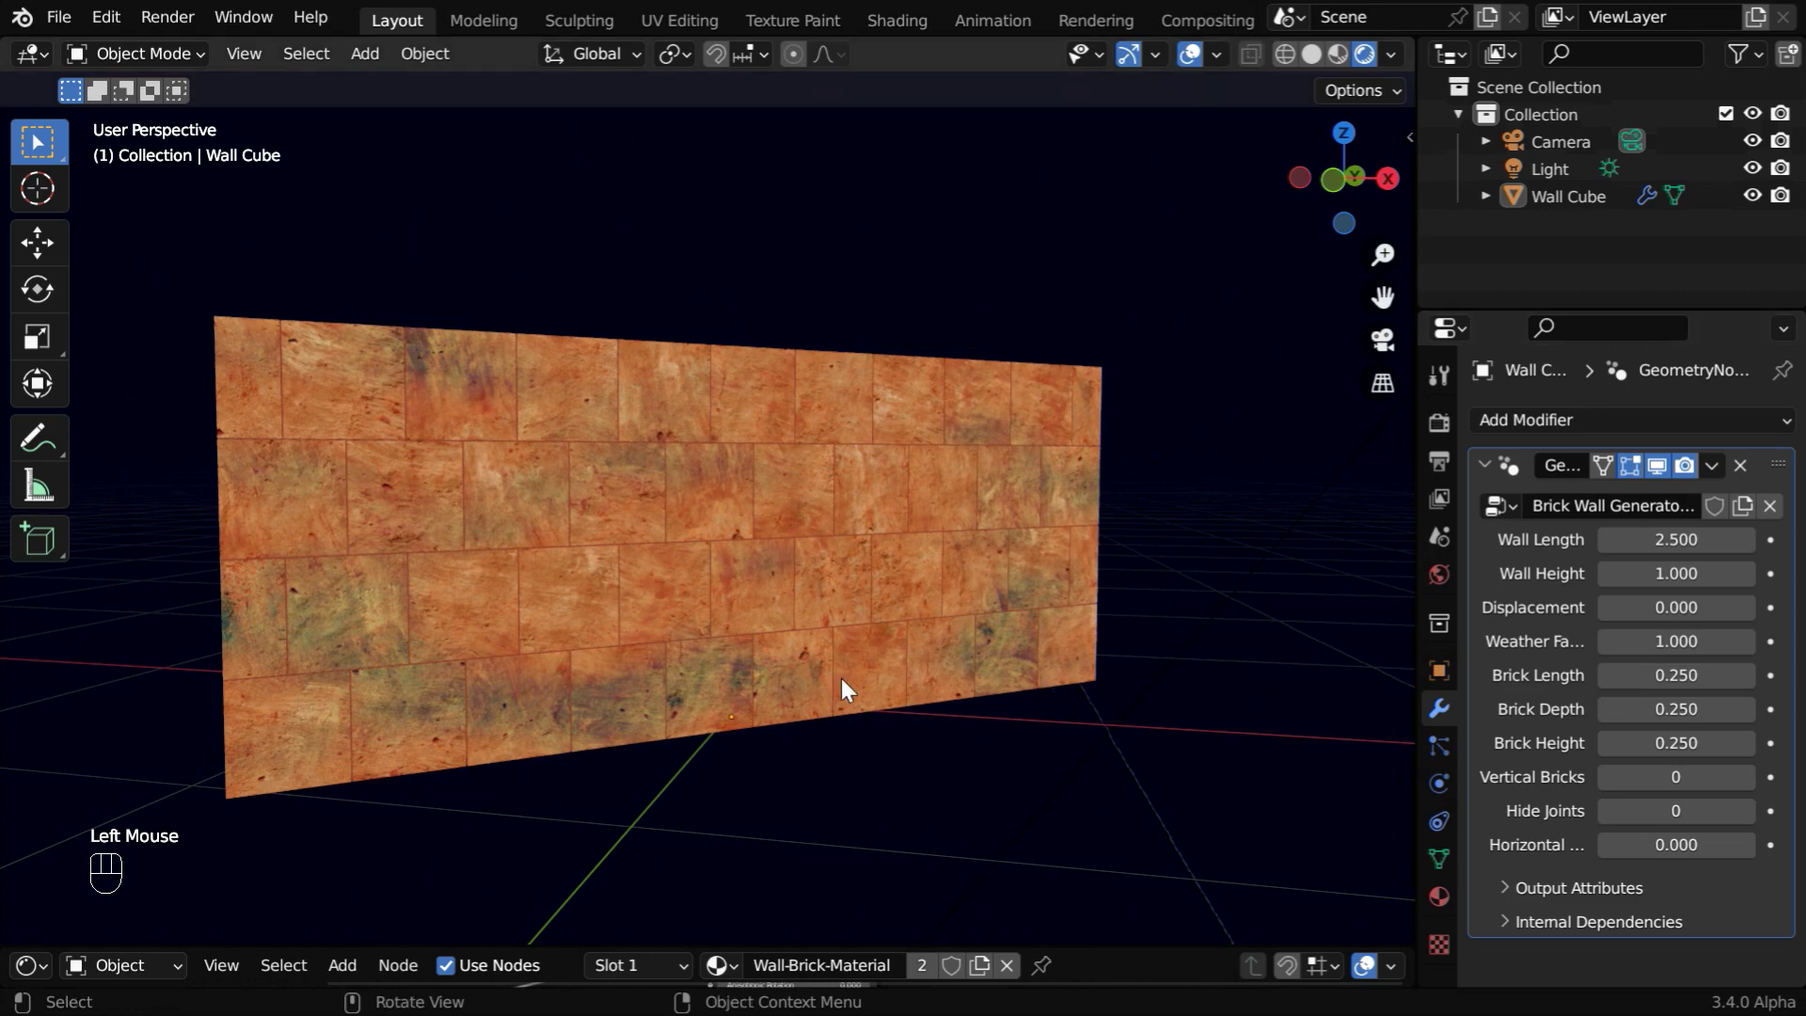
{"action": "middle_click_drag", "start_coordinate": [571, 694], "coordinate": [608, 691]}
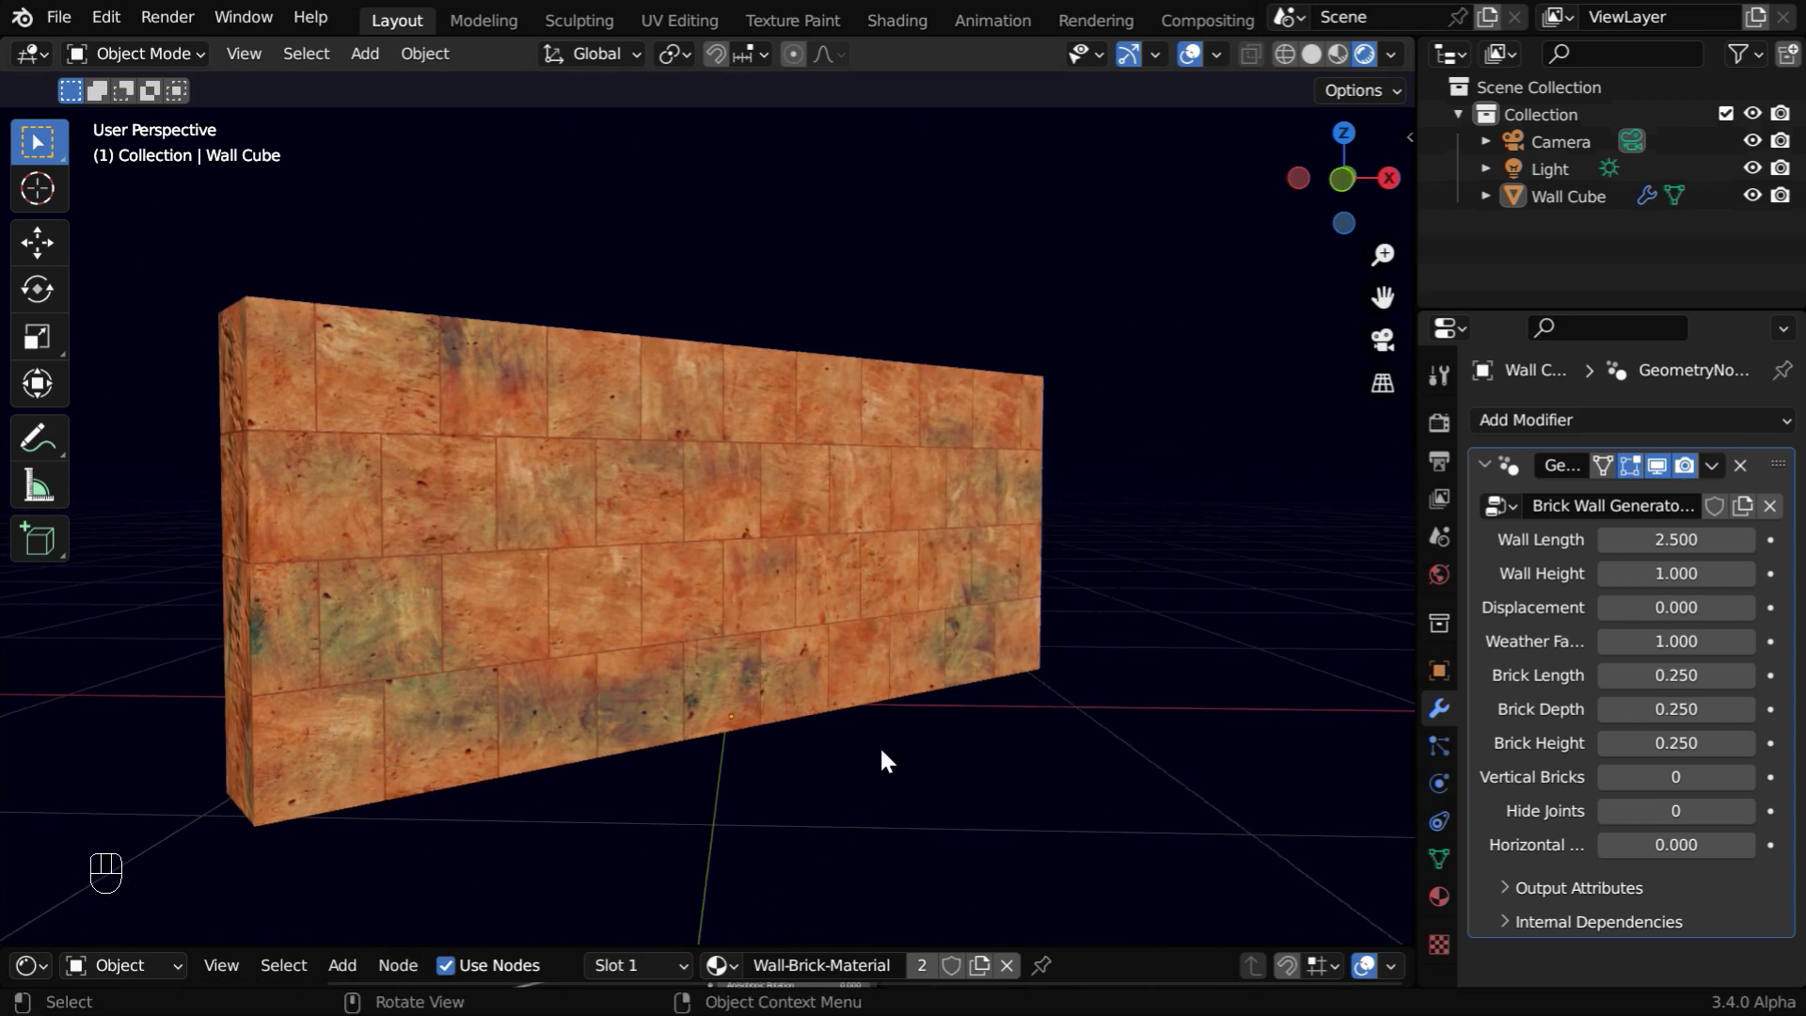
Step: Change the Wall-Brick-Material Mapping scale from 6.0 to 3.5 on X, Y and Z
{"action": "left_click_drag", "start_coordinate": [1073, 941], "coordinate": [1010, 290]}
{"action": "middle_click_drag", "start_coordinate": [302, 730], "coordinate": [1092, 604]}
{"action": "scroll", "coordinate": [843, 798], "scroll_direction": "up", "scroll_amount": 4}
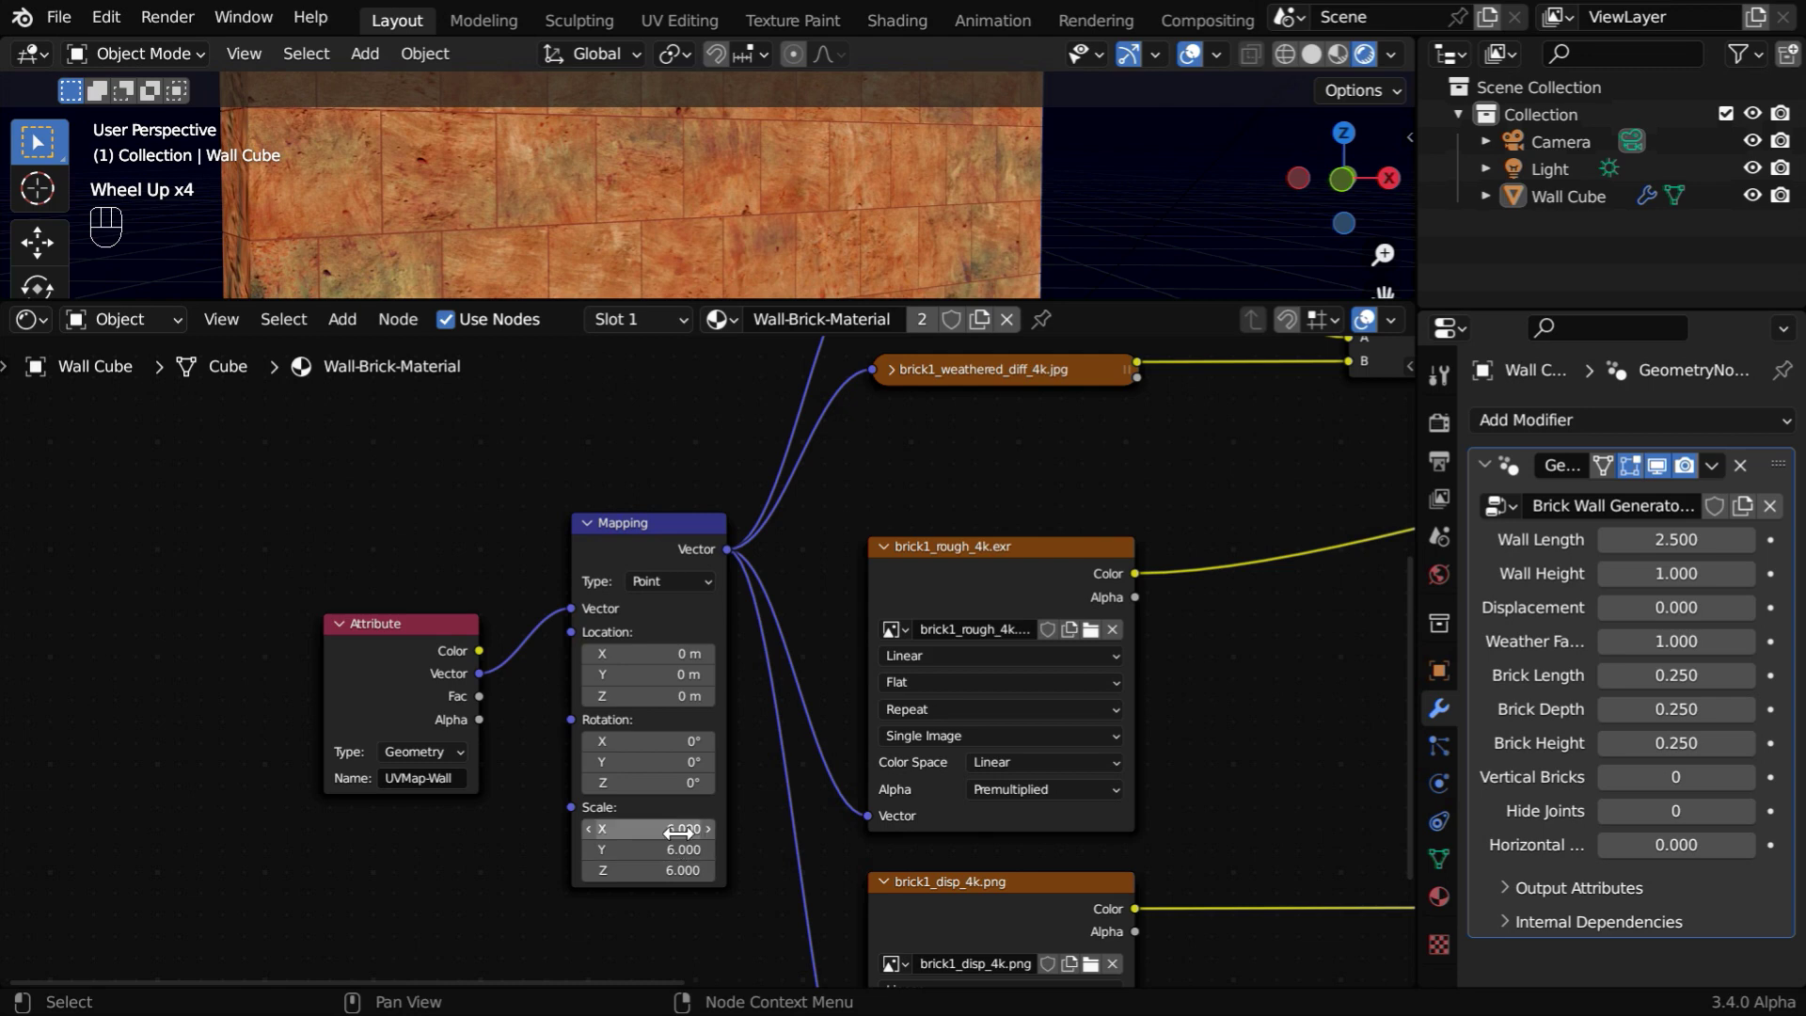
{"action": "left_click_drag", "start_coordinate": [677, 829], "coordinate": [766, 875]}
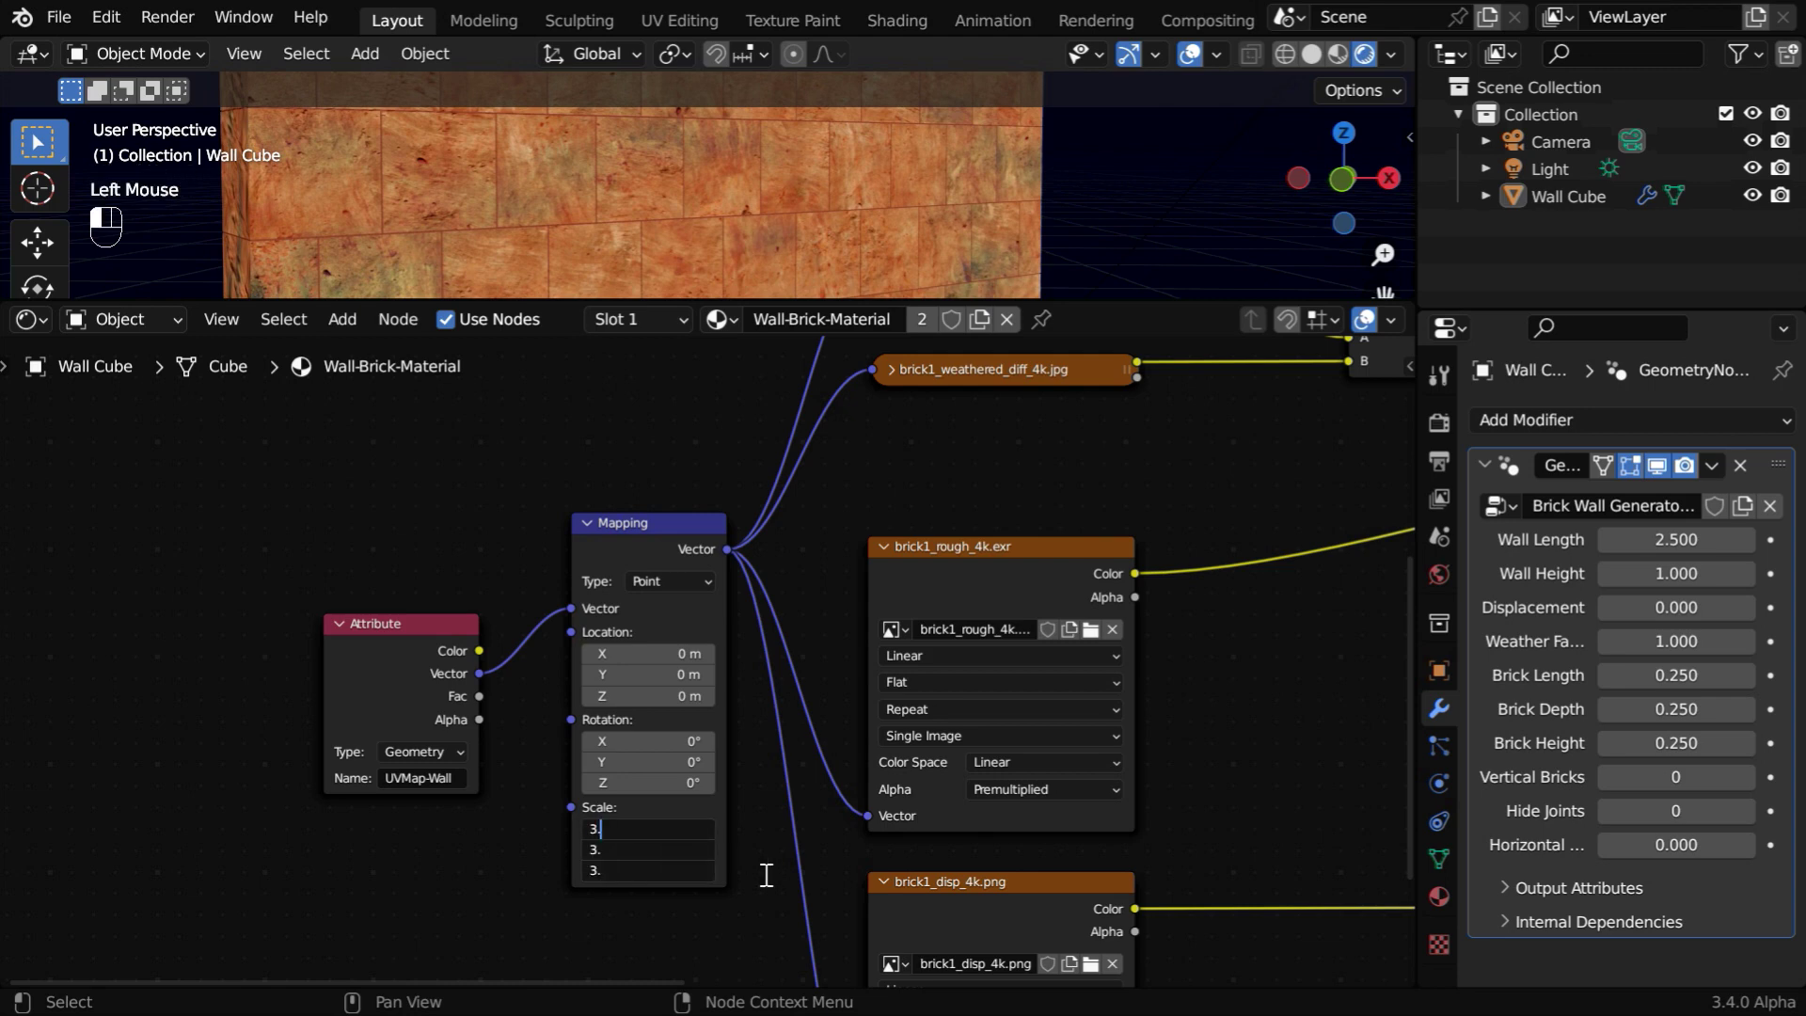
{"action": "type", "text": "3.5"}
{"action": "key", "text": "Return"}
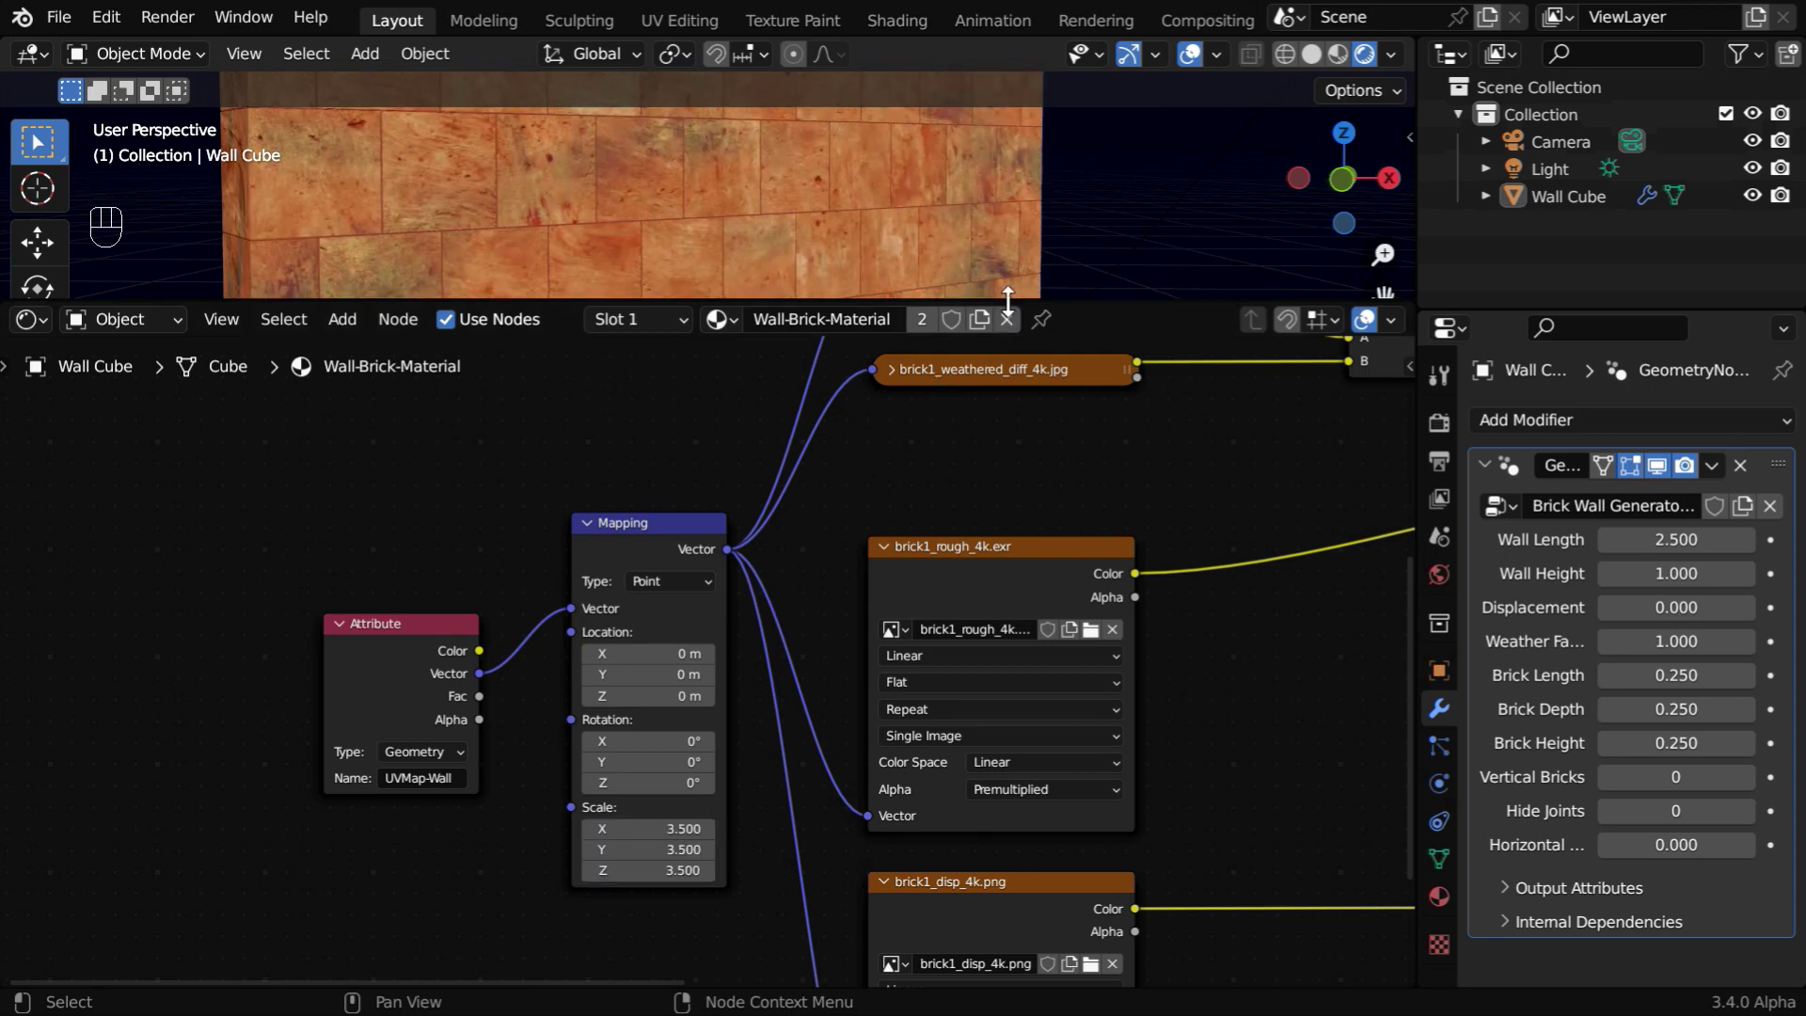
{"action": "left_click_drag", "start_coordinate": [1008, 300], "coordinate": [734, 960]}
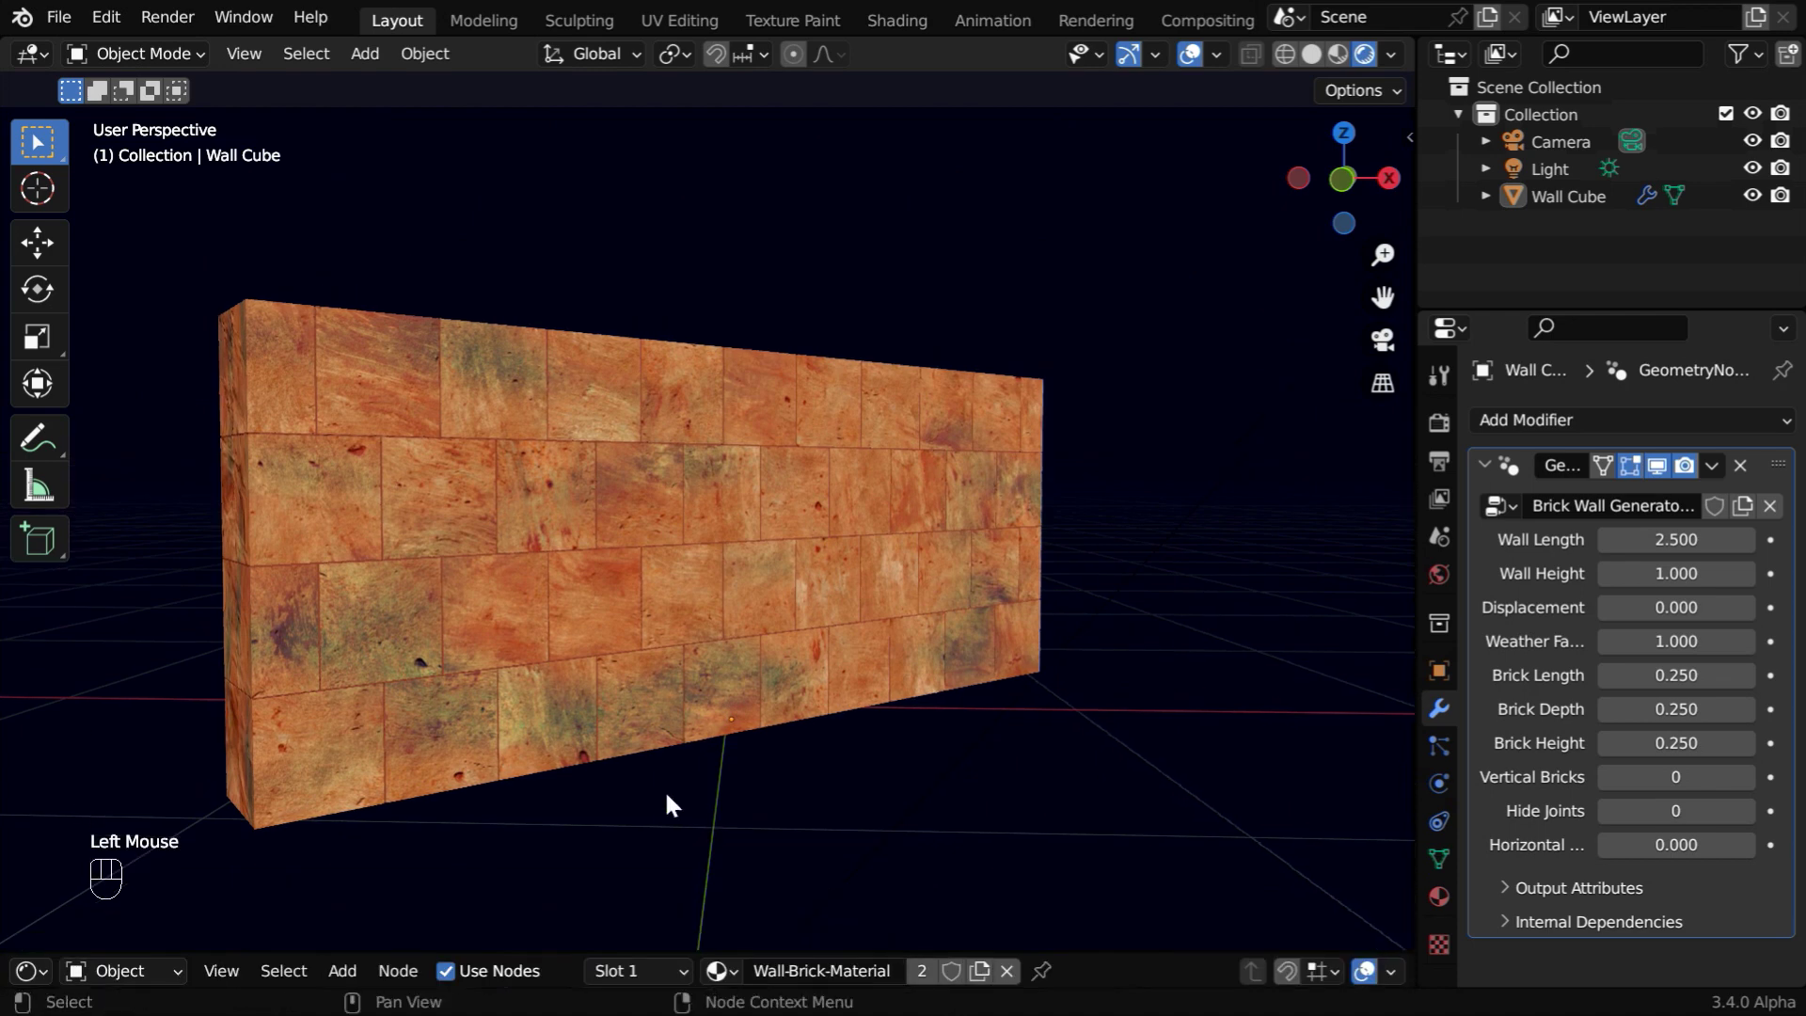
Step: Reduce Brick Depth and Brick Height from 0.25 to 0.1 for thinner bricks
{"action": "middle_click_drag", "start_coordinate": [898, 763], "coordinate": [1165, 819]}
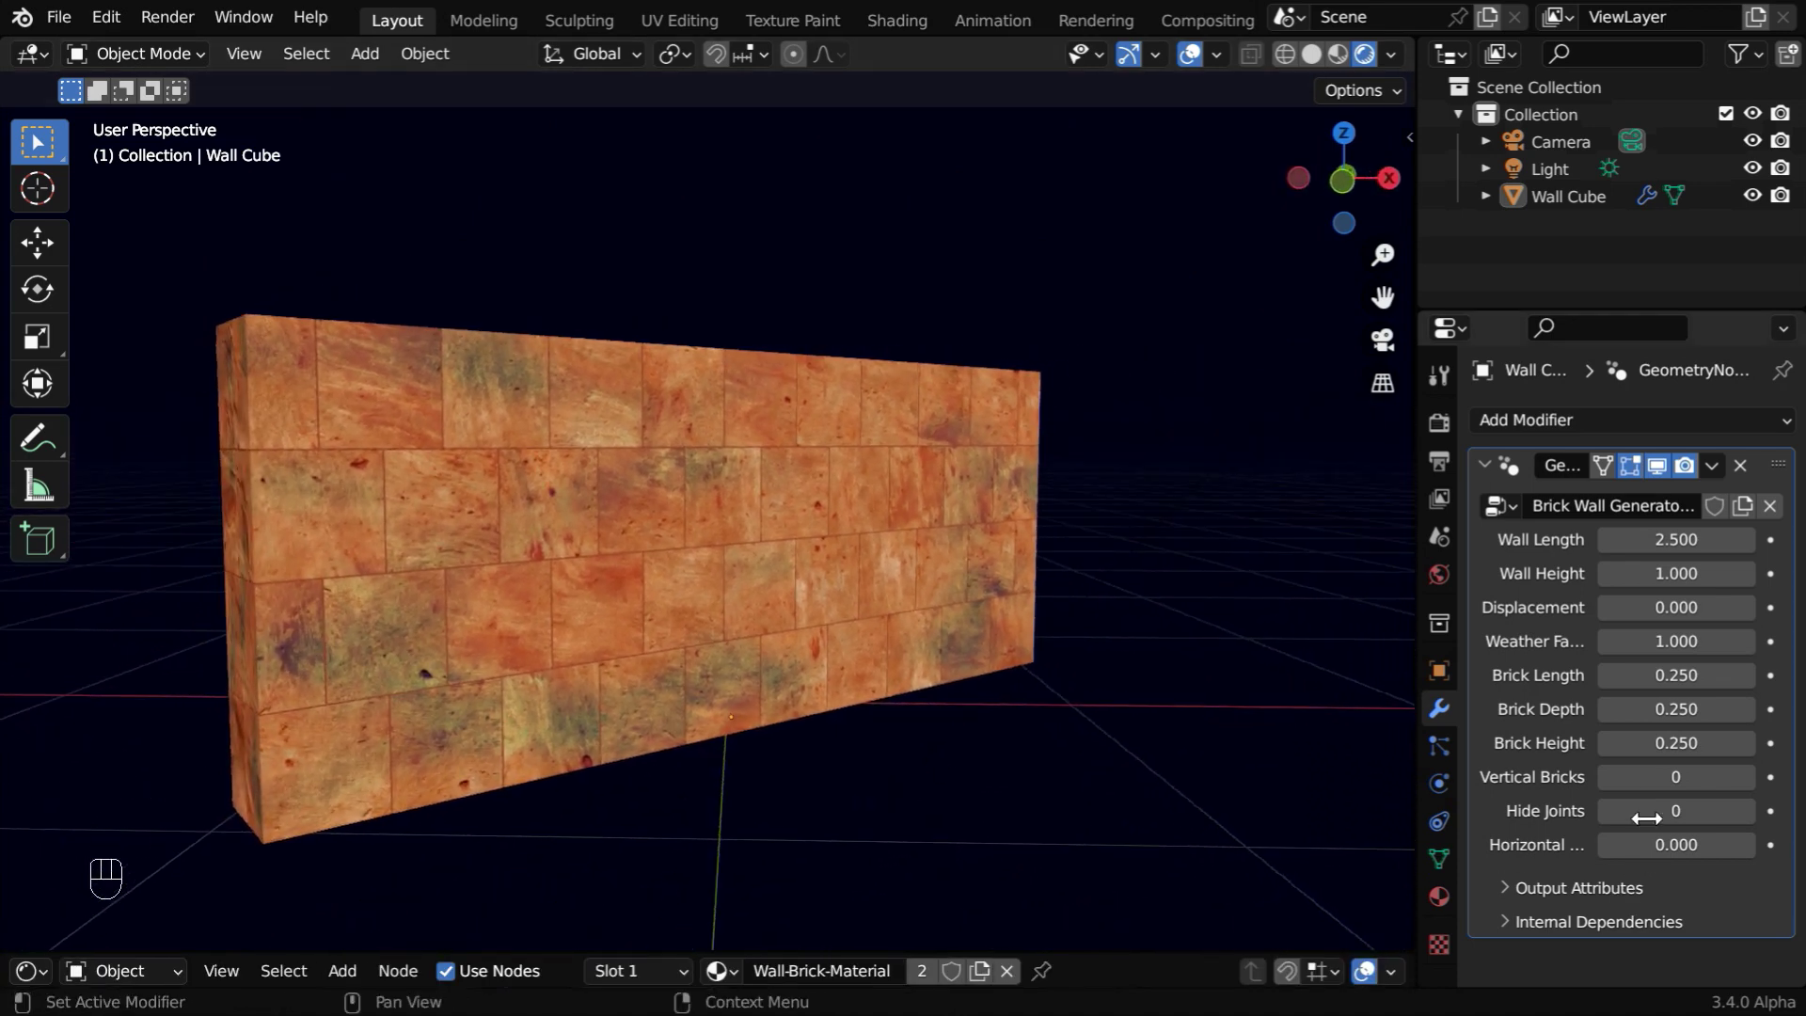
{"action": "left_click_drag", "start_coordinate": [1679, 743], "coordinate": [1683, 710]}
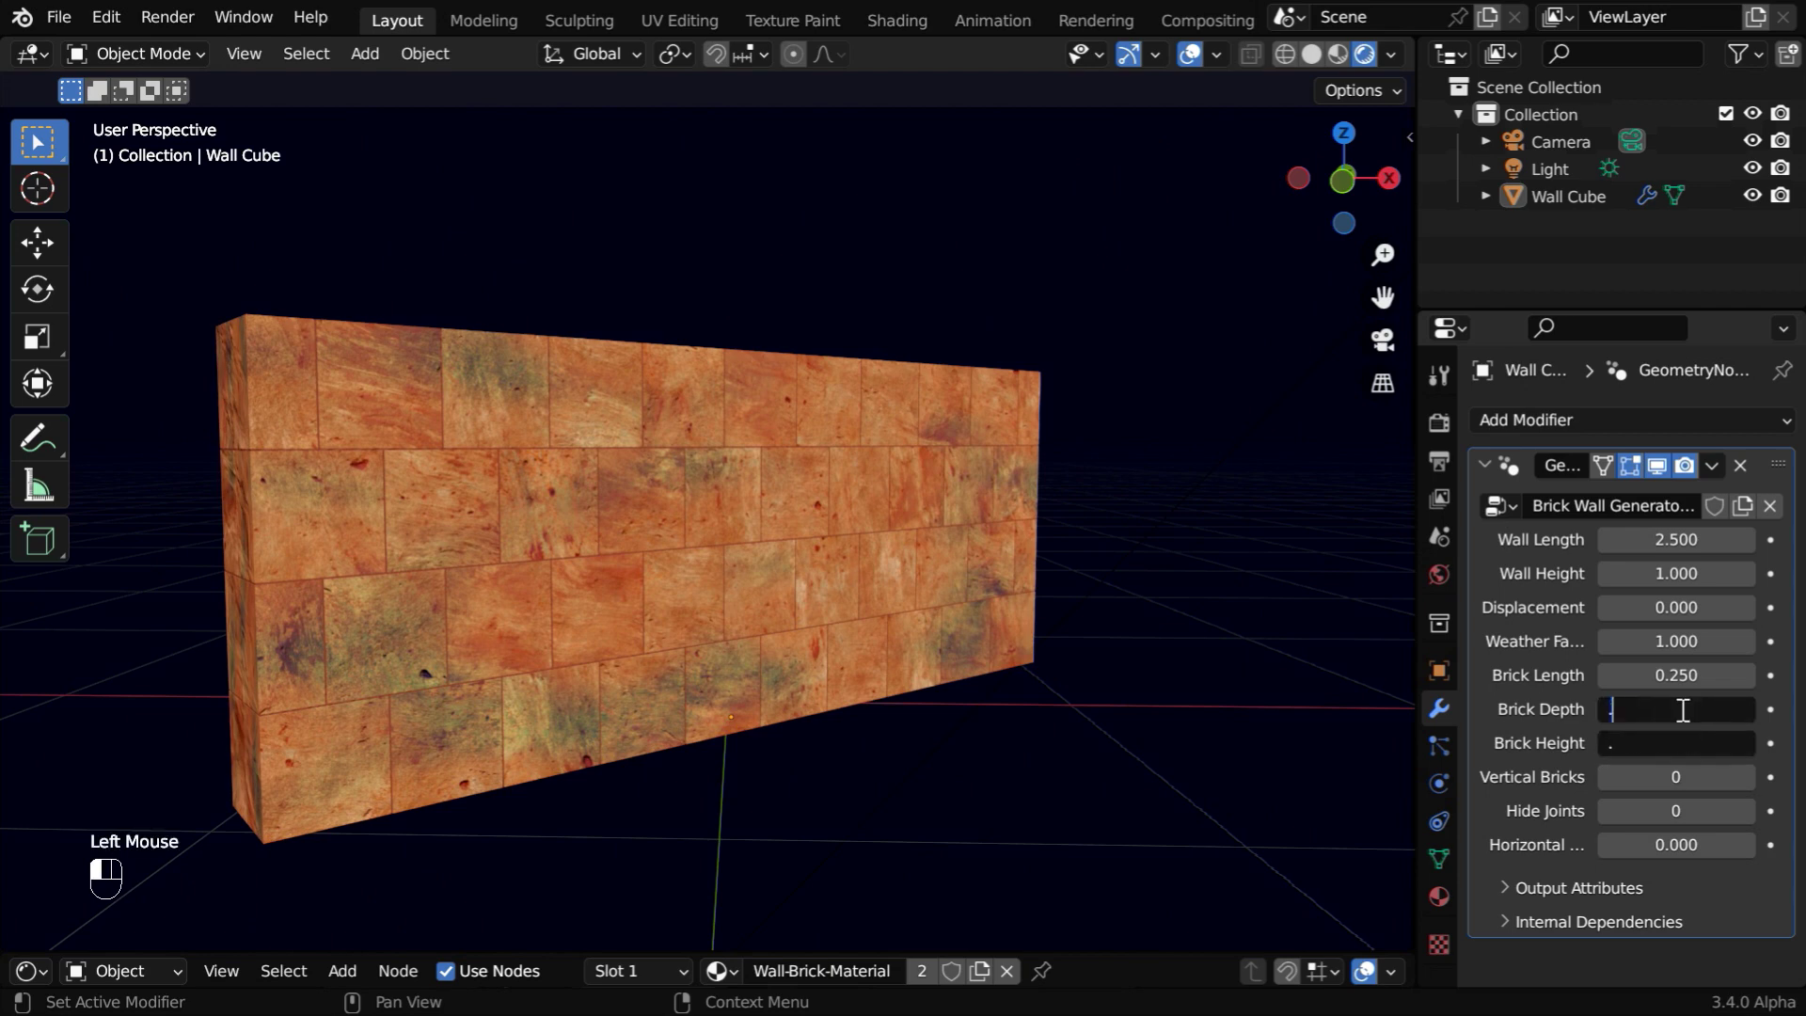
{"action": "type", "text": ".1"}
{"action": "key", "text": "Return"}
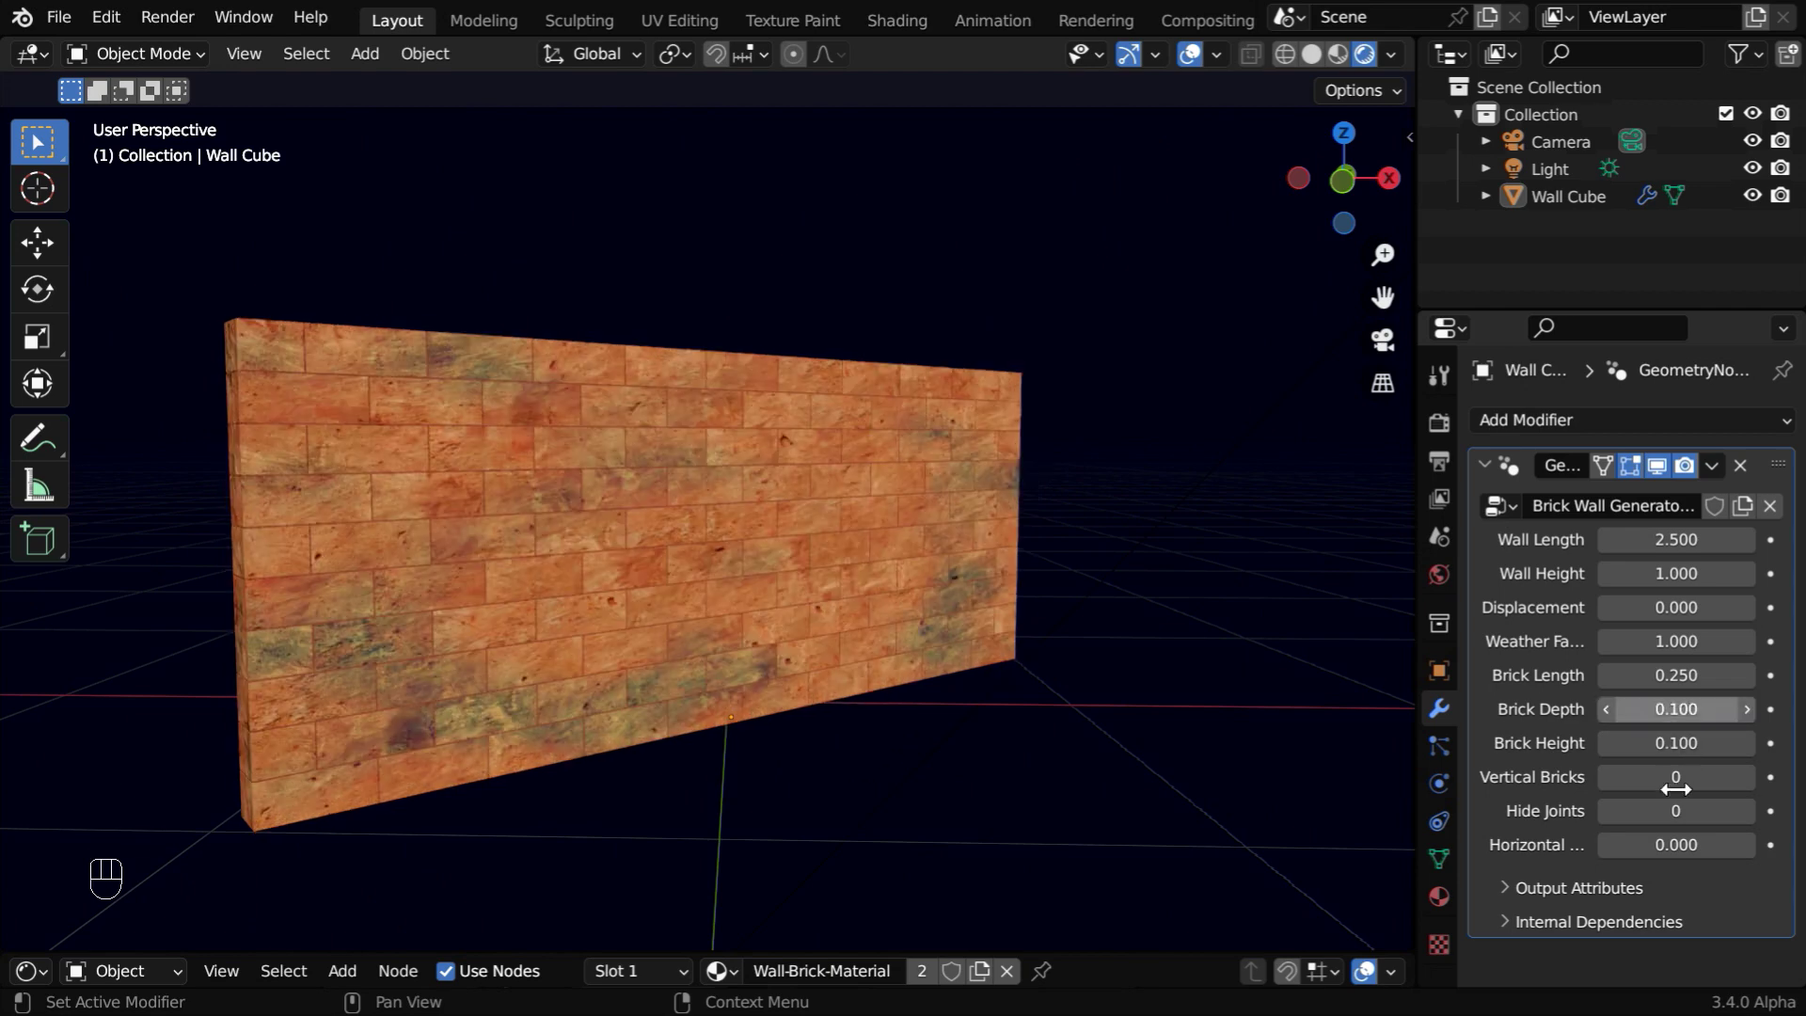
Step: Turn on Hide Joints and set Displacement to 0.02 on the brick wall
{"action": "left_click", "coordinate": [1732, 812]}
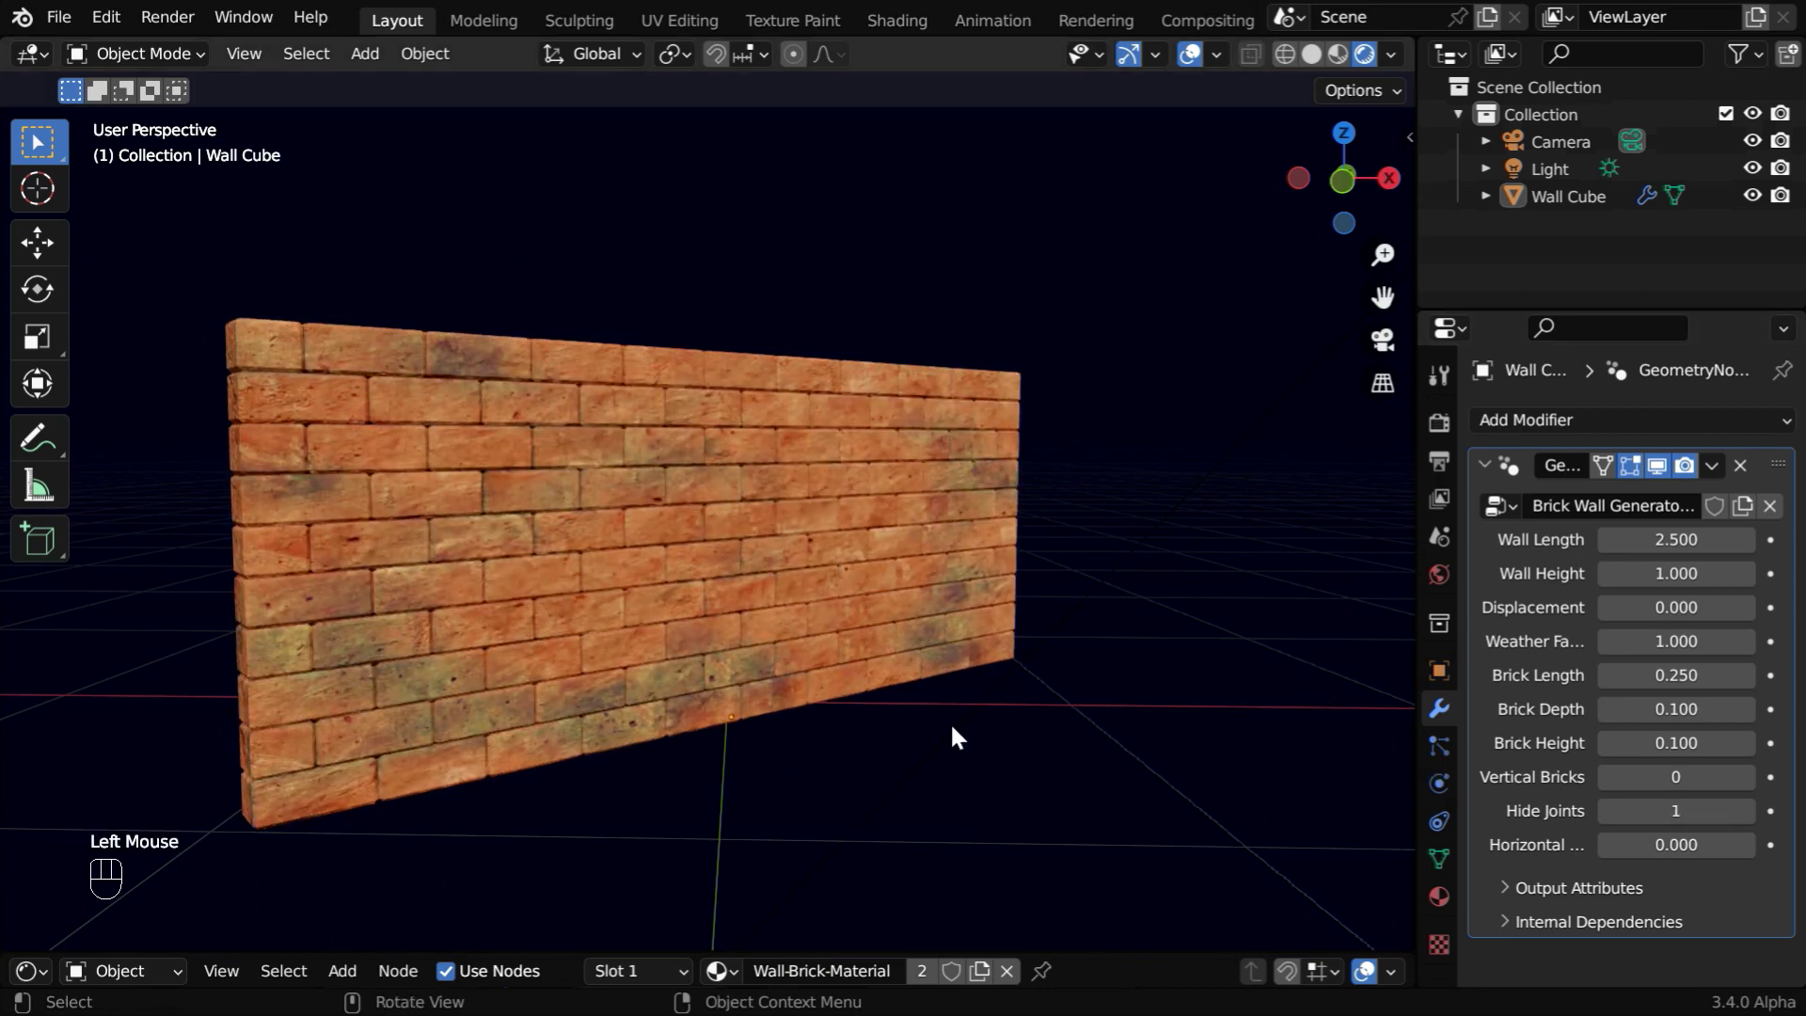
{"action": "mouse_move", "coordinate": [950, 722]}
{"action": "middle_mouse_down"}
{"action": "mouse_move", "coordinate": [784, 740]}
{"action": "mouse_move", "coordinate": [827, 734]}
{"action": "mouse_move", "coordinate": [871, 774]}
{"action": "mouse_move", "coordinate": [872, 721]}
{"action": "mouse_move", "coordinate": [932, 739]}
{"action": "middle_mouse_up"}
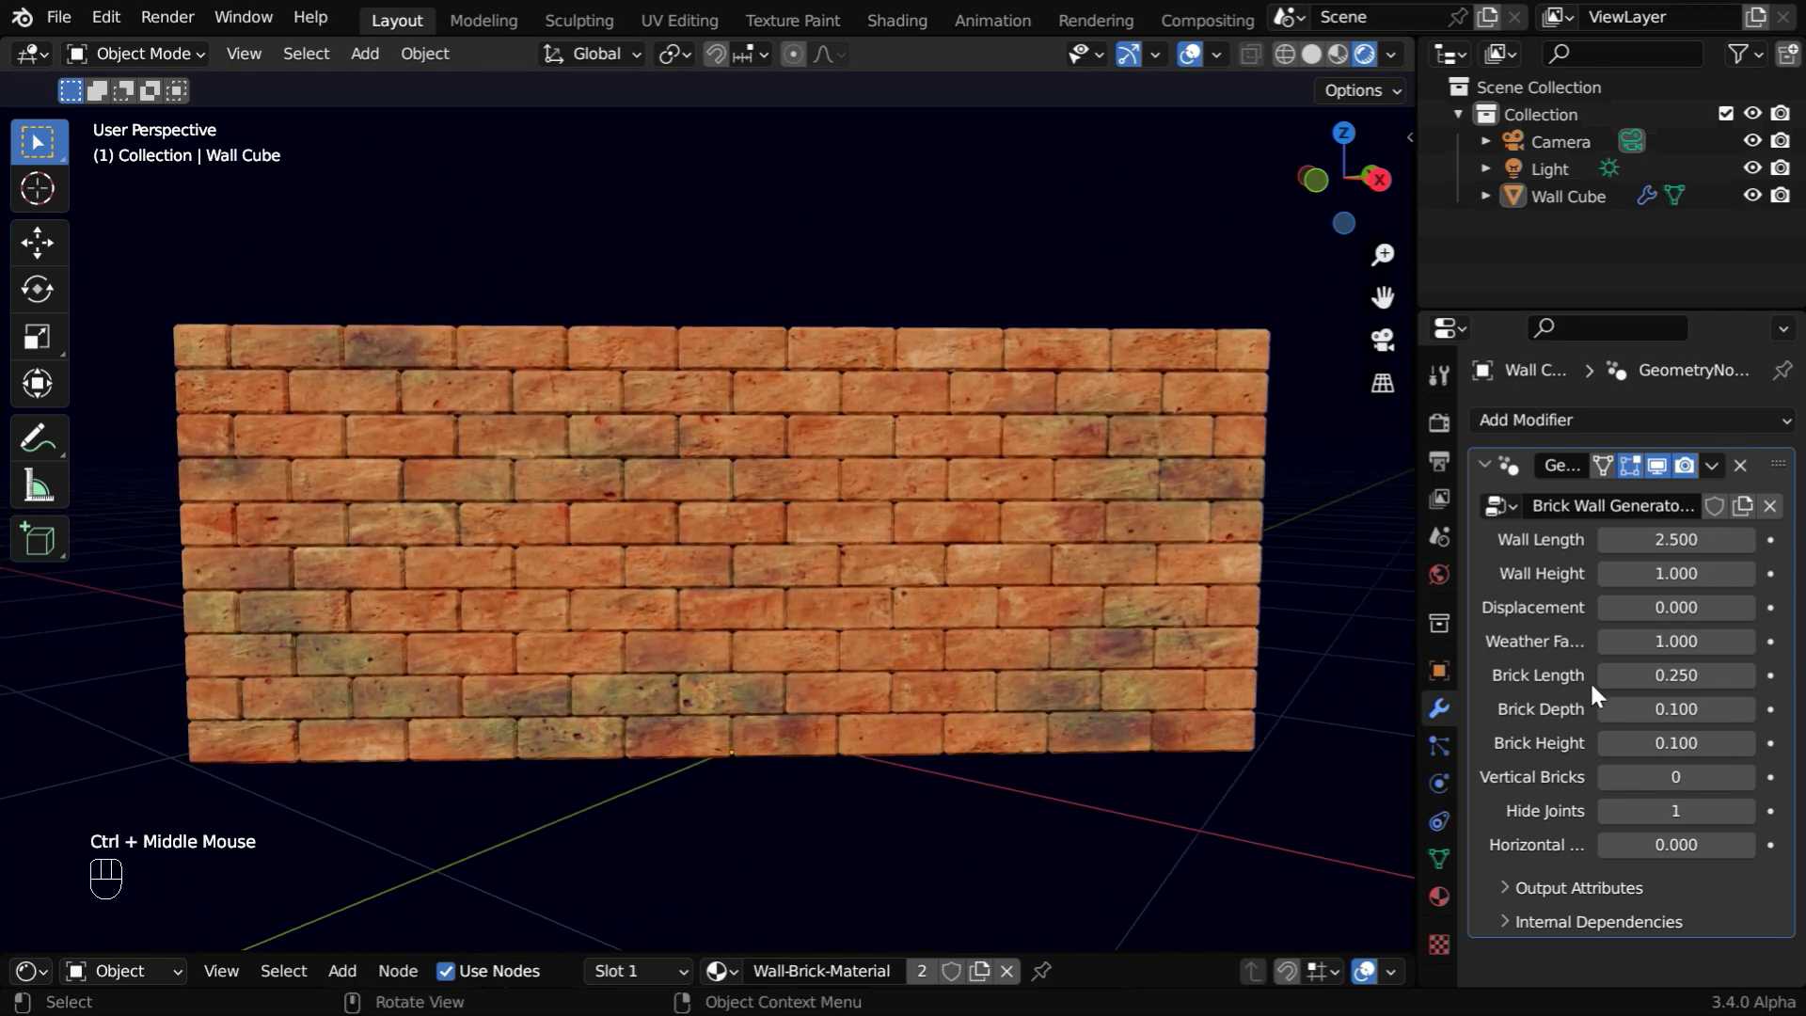
{"action": "left_click", "coordinate": [1689, 606]}
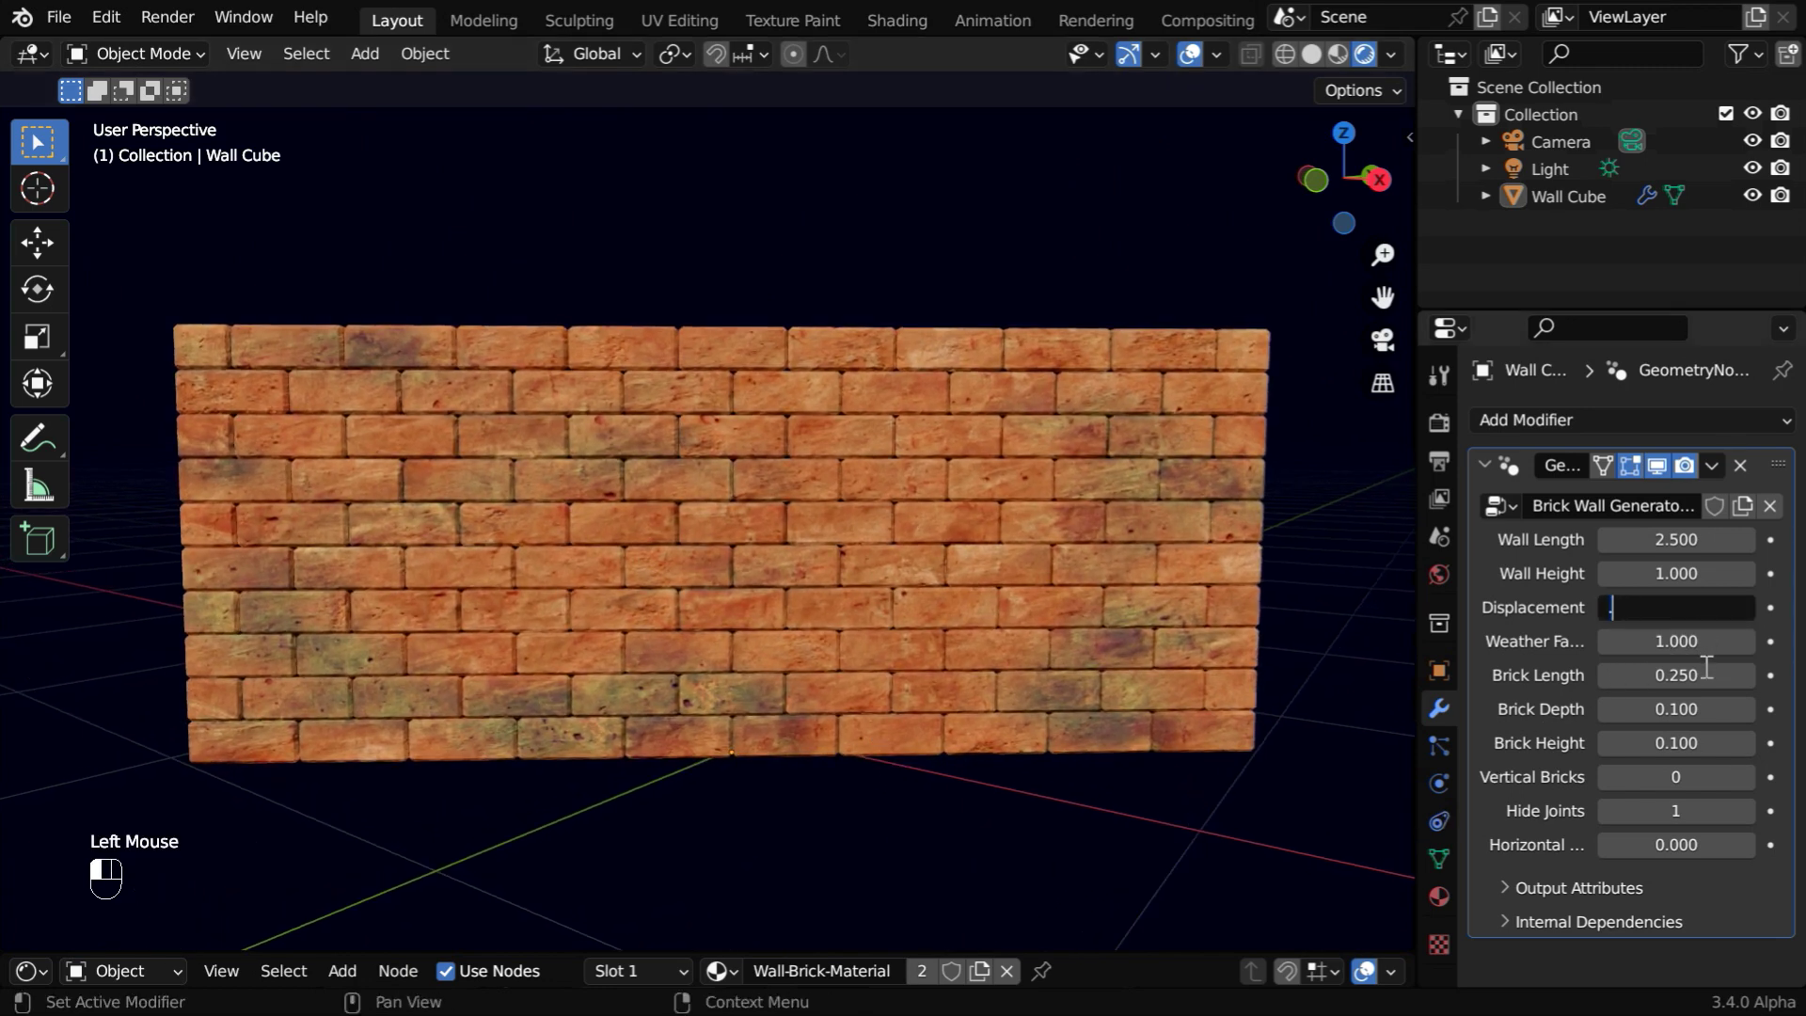
{"action": "key", "text": "Return"}
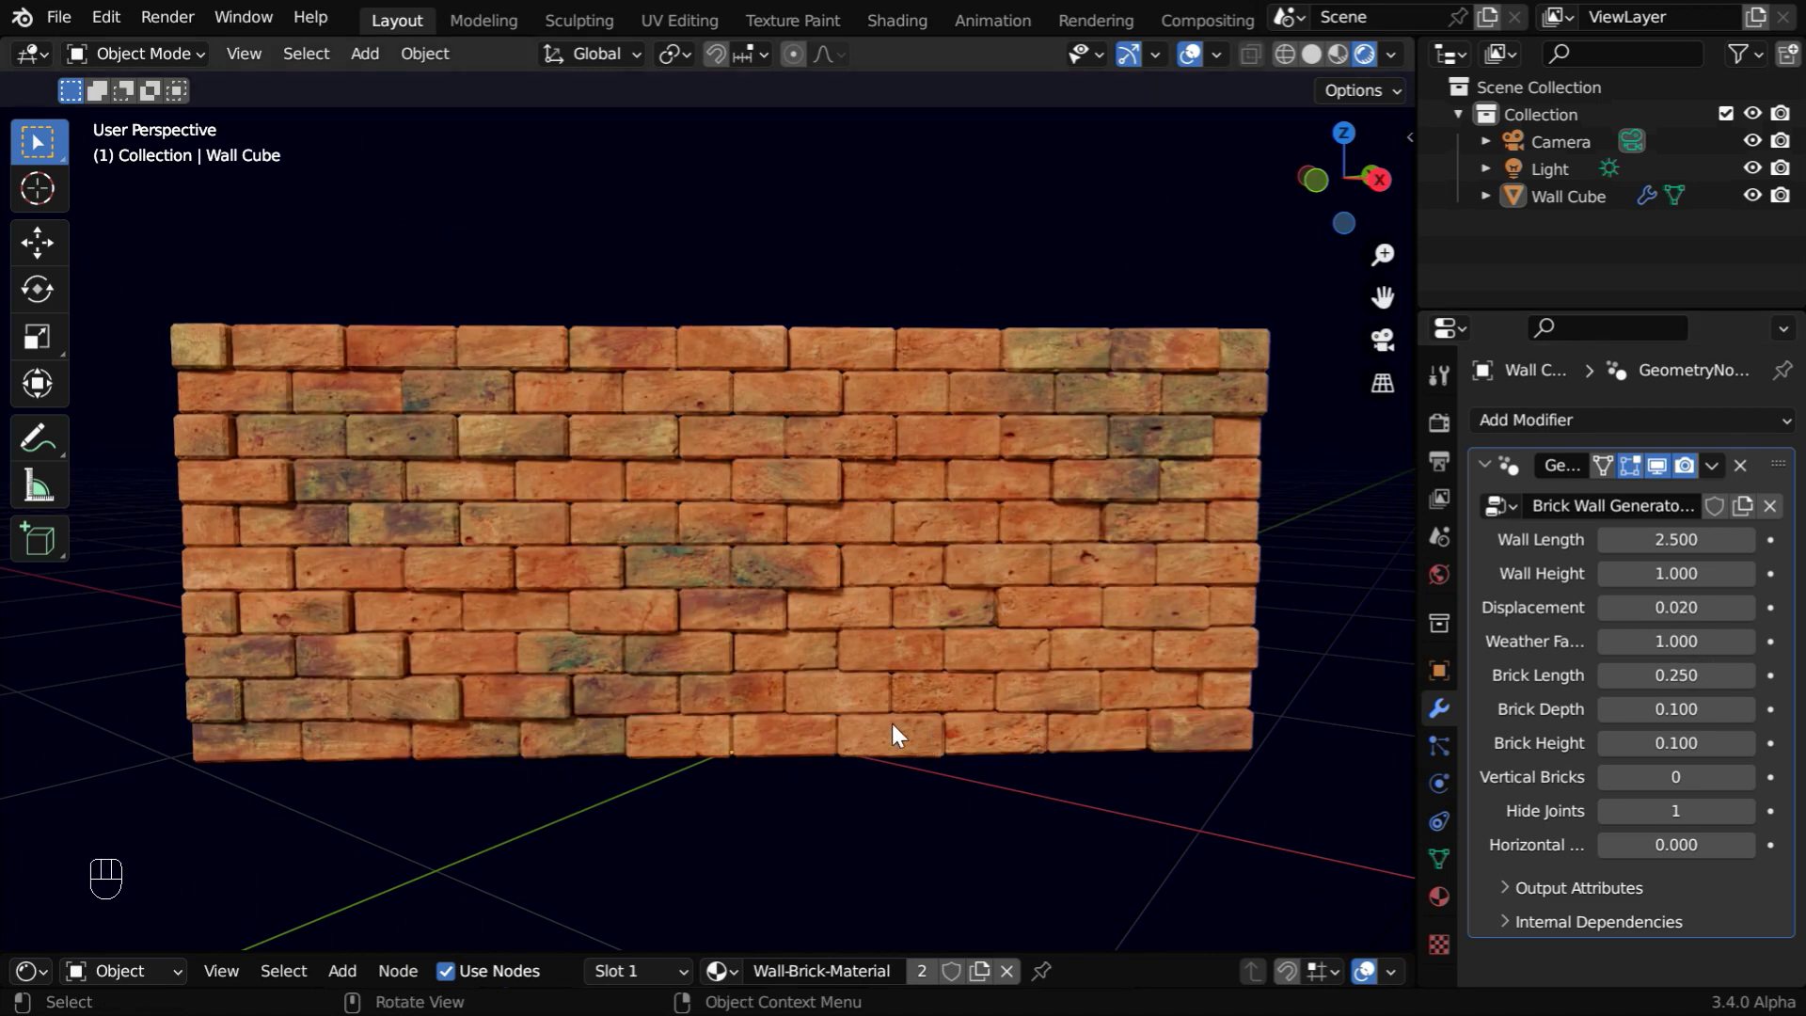
{"action": "middle_click_drag", "start_coordinate": [969, 764], "coordinate": [995, 848]}
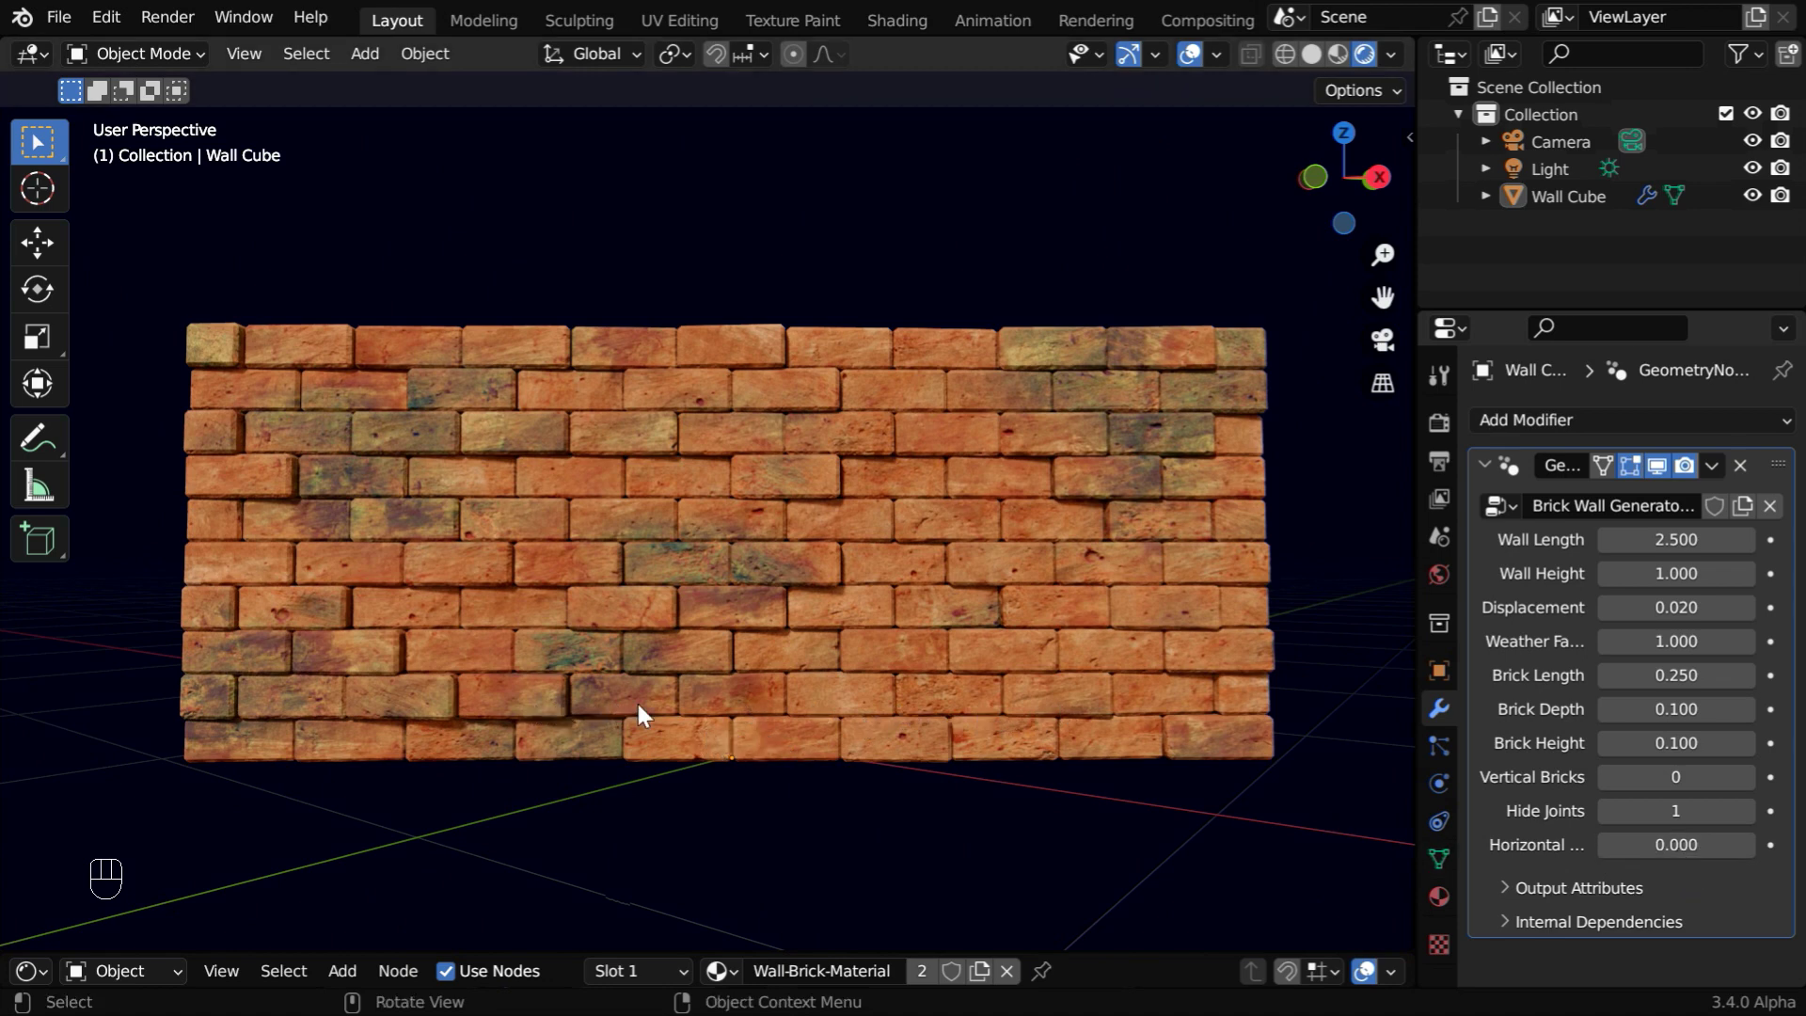
Step: Set the Horizontal gap between bricks to 0.05
{"action": "left_click", "coordinate": [1689, 845]}
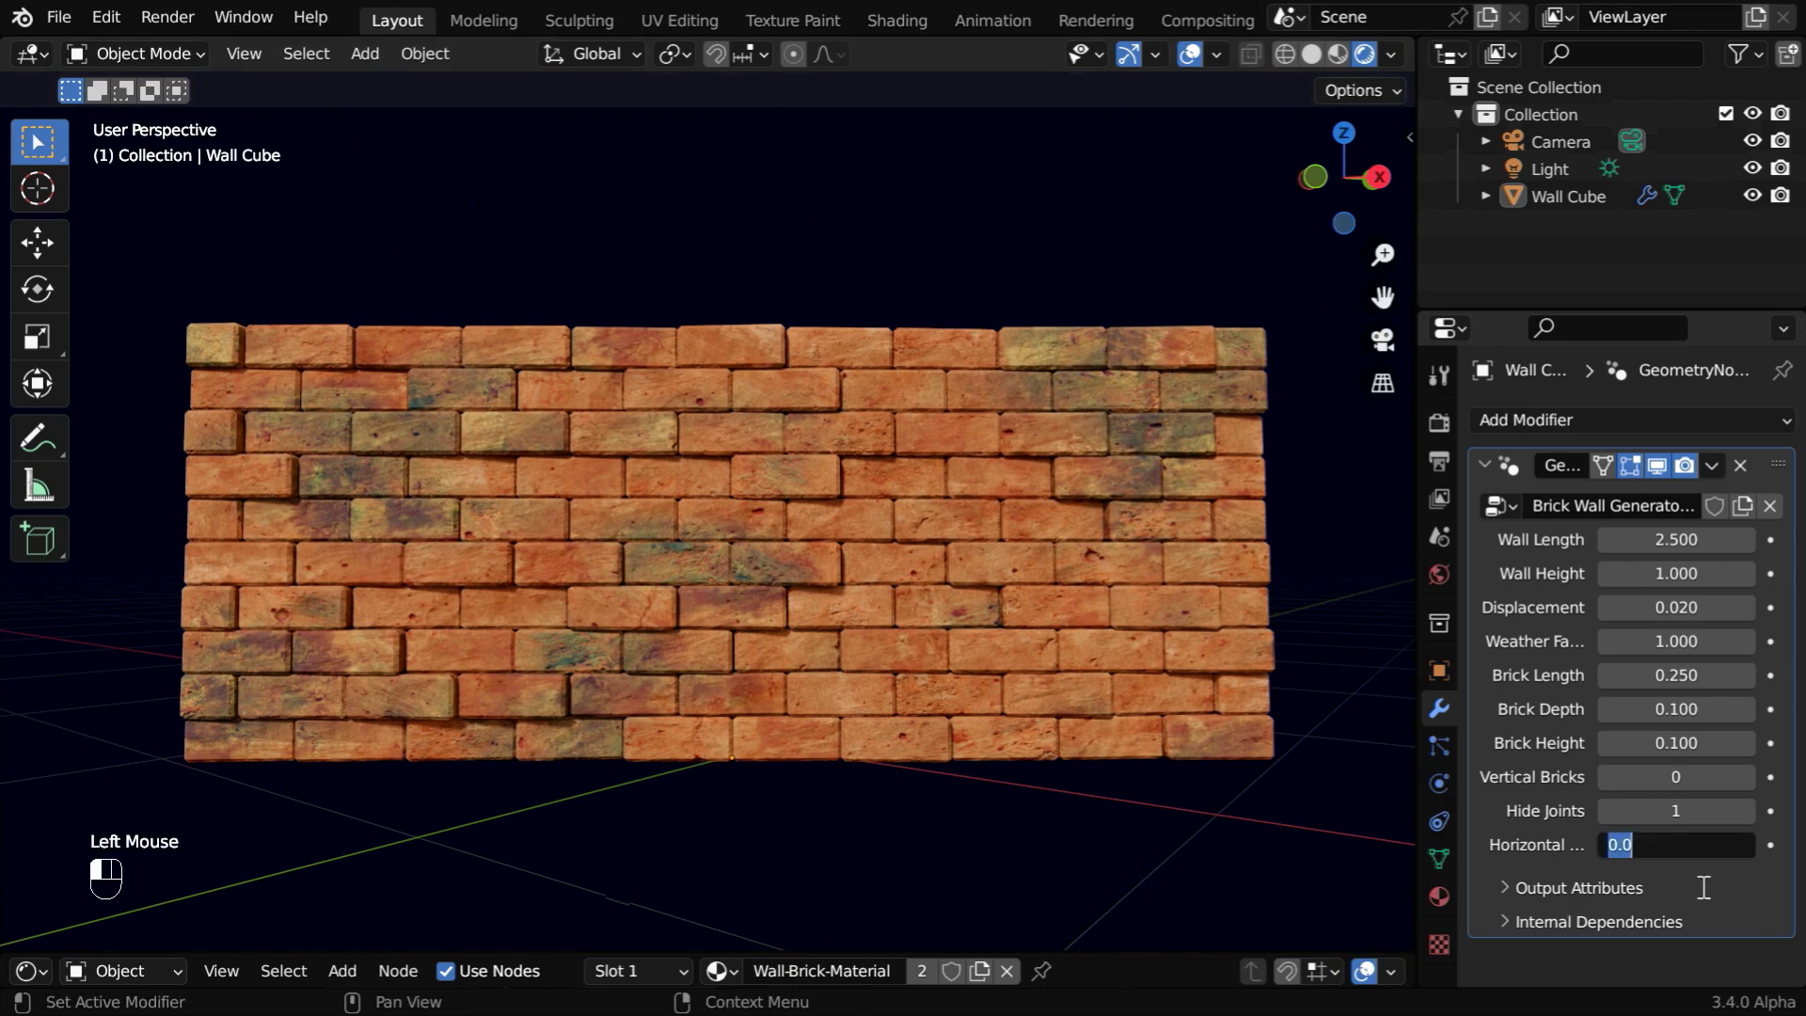
{"action": "type", "text": ".05"}
{"action": "key", "text": "Return"}
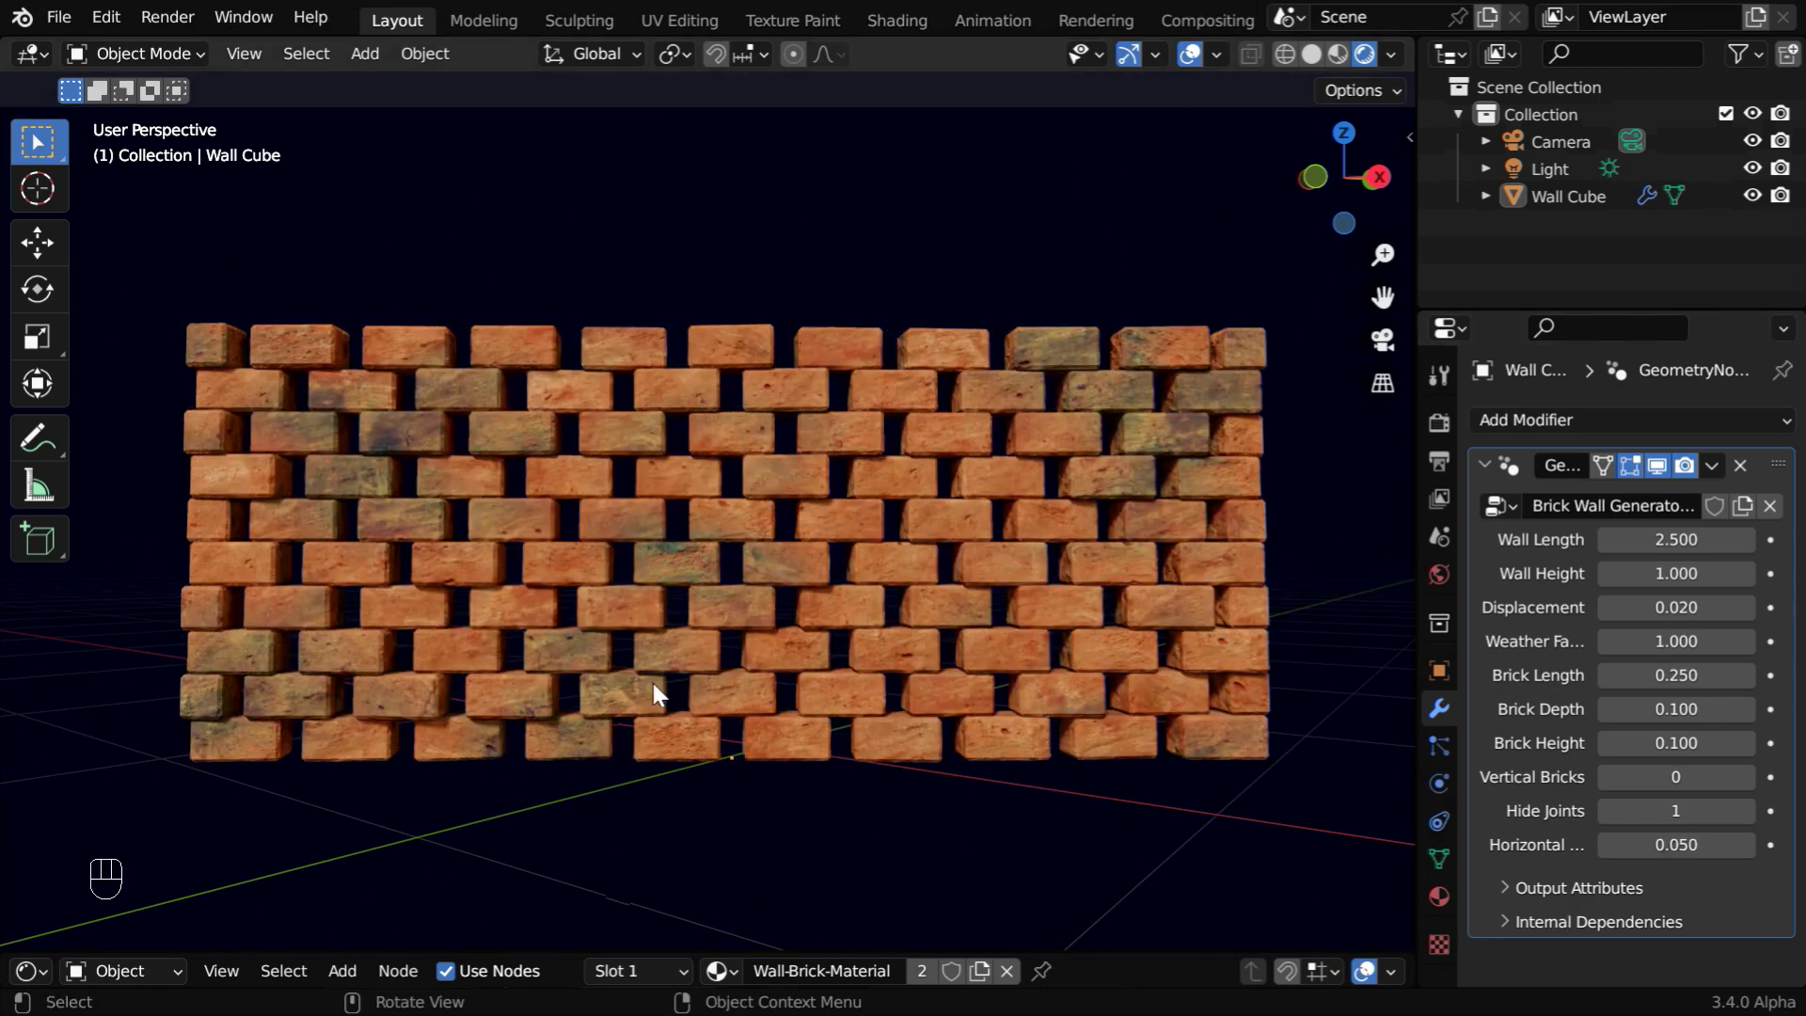
Step: Lengthen the bricks by setting Brick Length to 0.35
{"action": "mouse_move", "coordinate": [702, 739]}
{"action": "middle_mouse_down"}
{"action": "mouse_move", "coordinate": [727, 762]}
{"action": "mouse_move", "coordinate": [713, 773]}
{"action": "middle_mouse_up"}
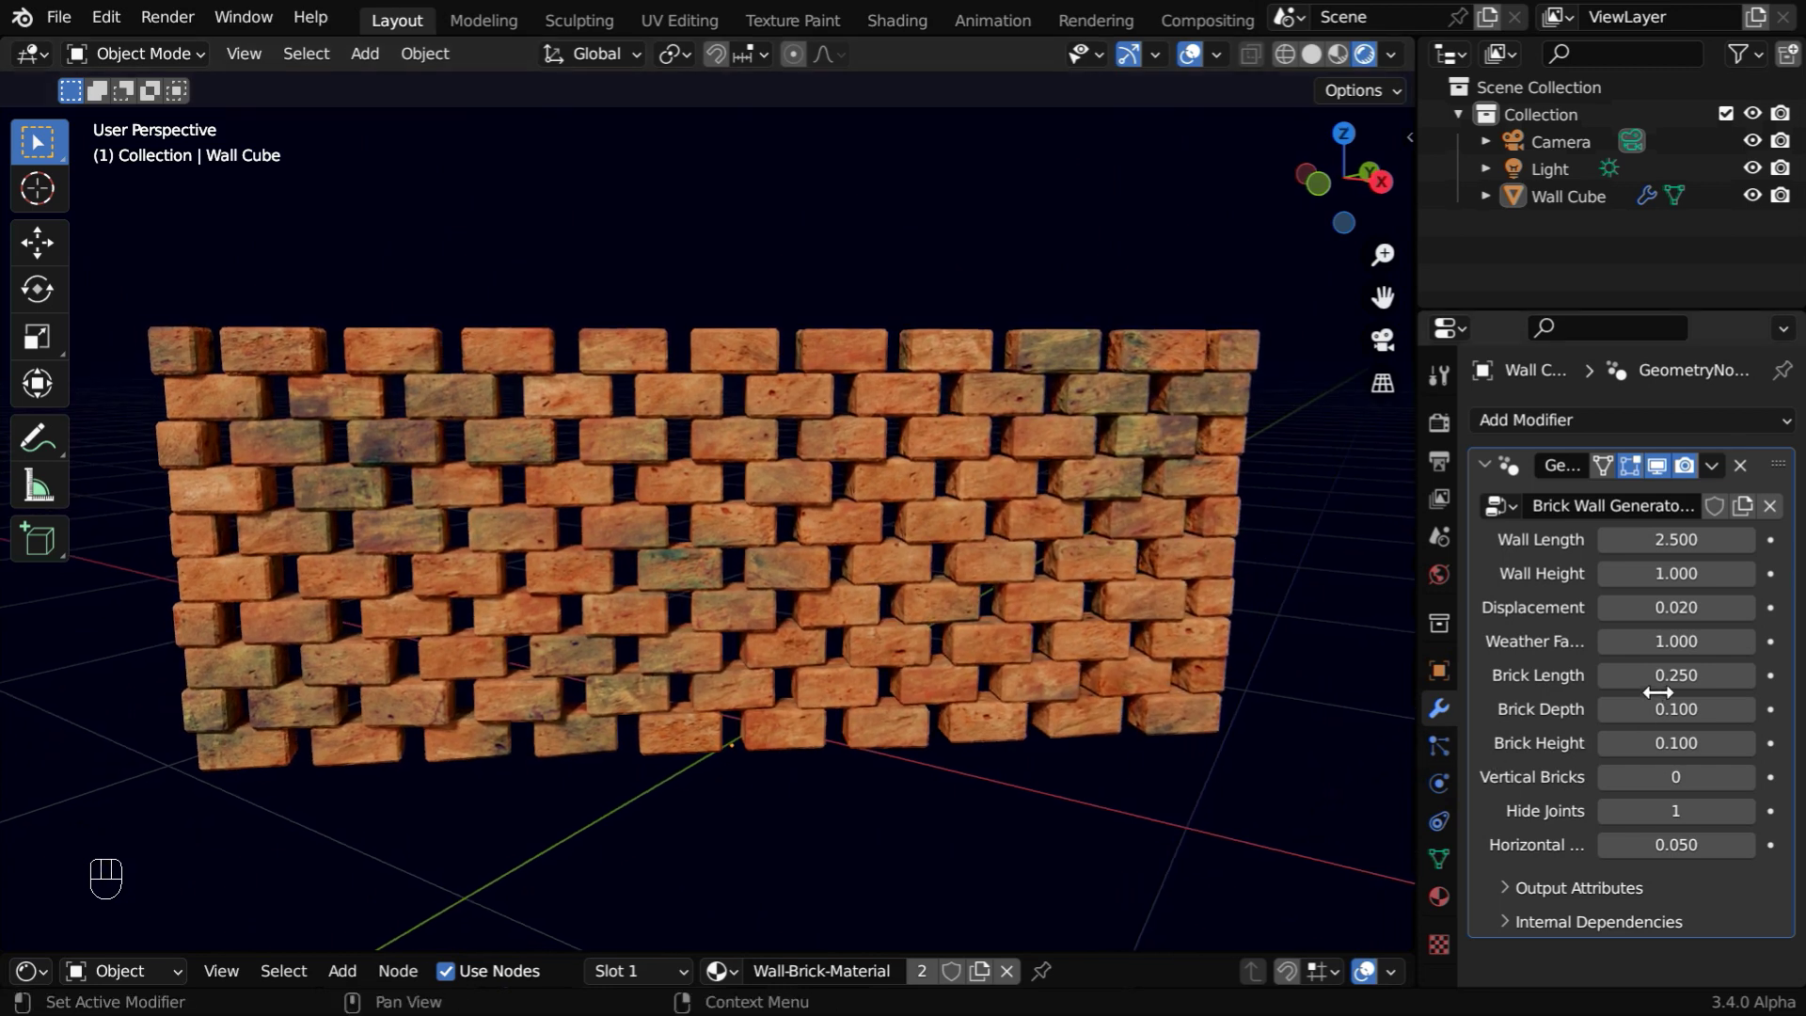
{"action": "left_click", "coordinate": [1684, 677]}
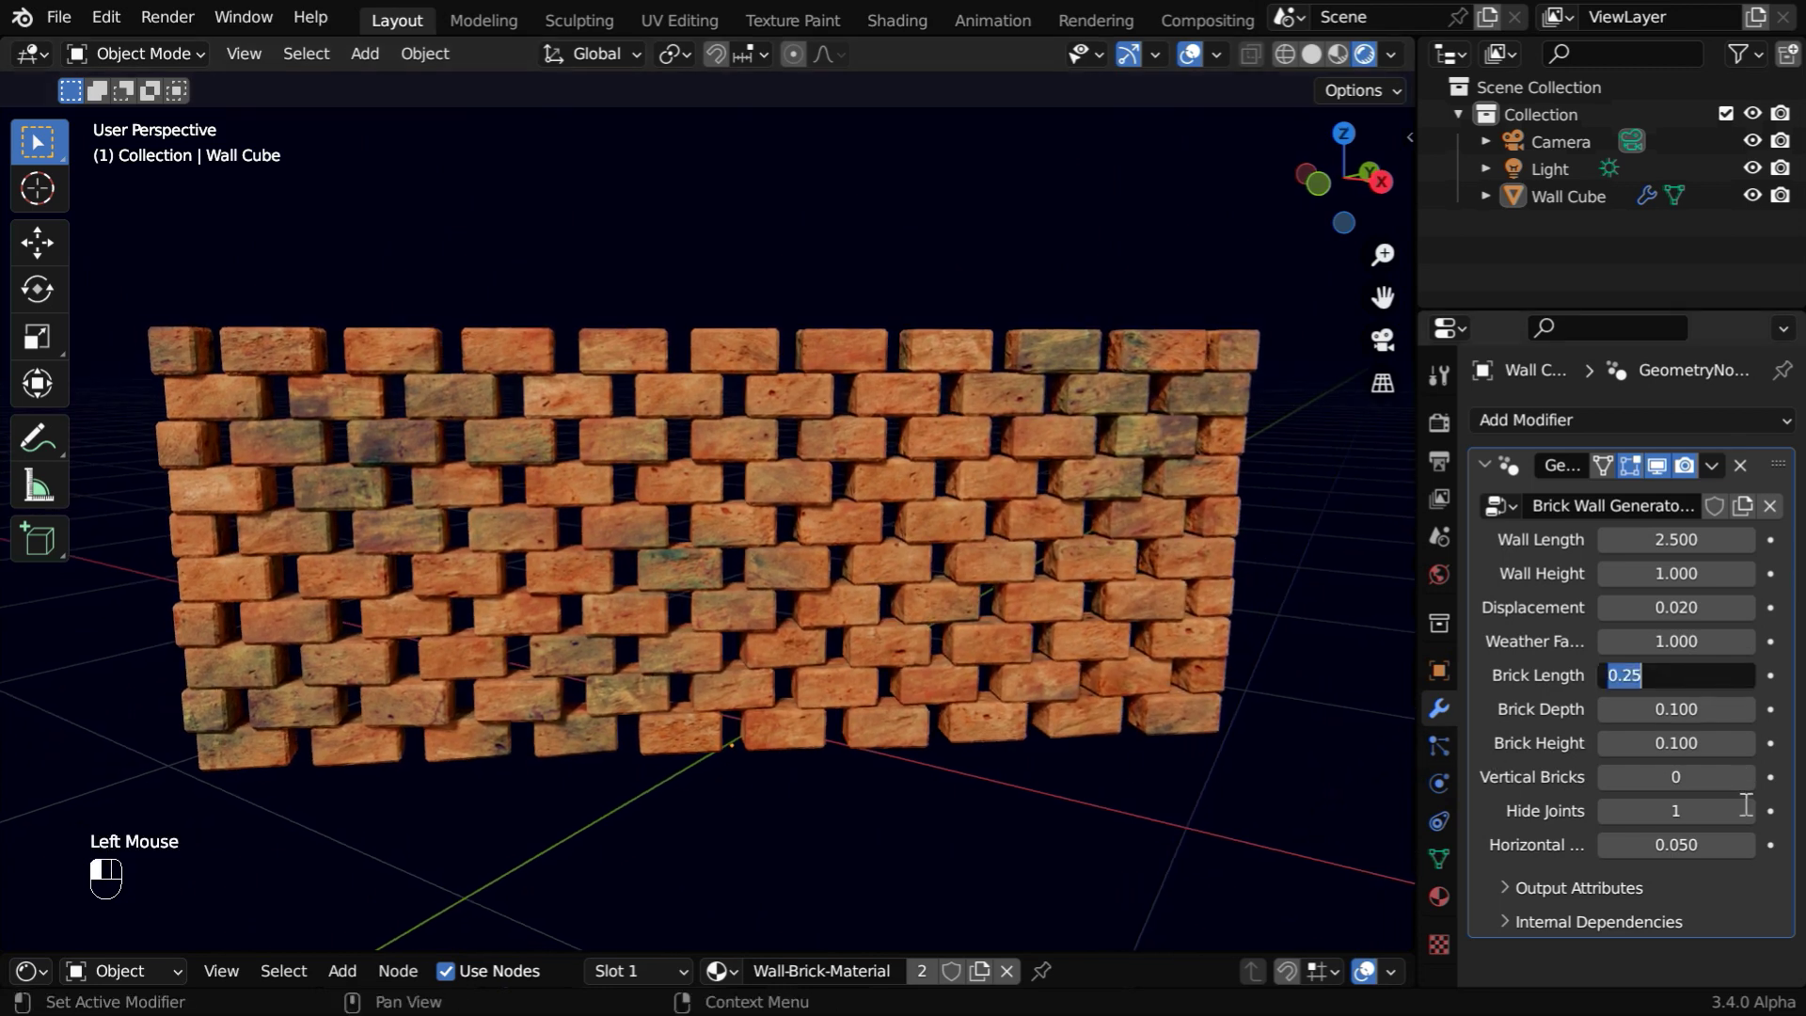
{"action": "key", "text": "Return"}
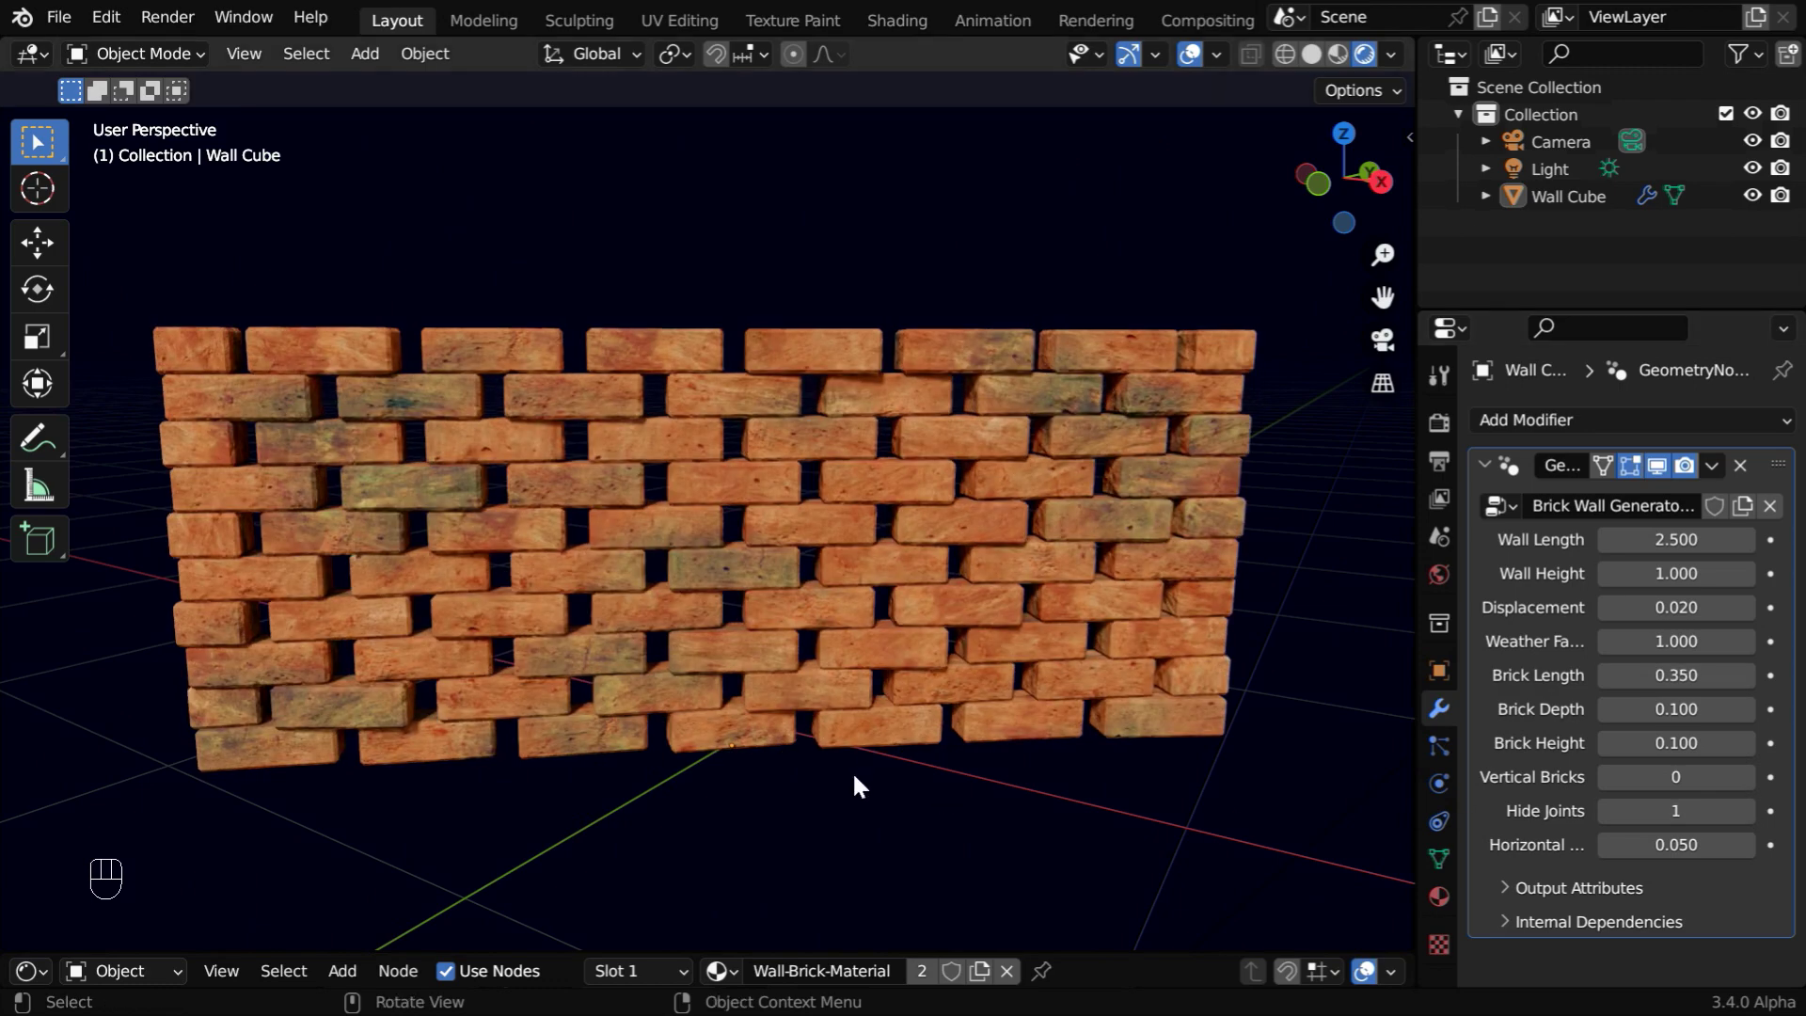
Step: Raise the Horizontal gap from 0.05 to 0.1, making an open lattice of staggered bricks
{"action": "middle_click_drag", "start_coordinate": [1048, 820], "coordinate": [1030, 777]}
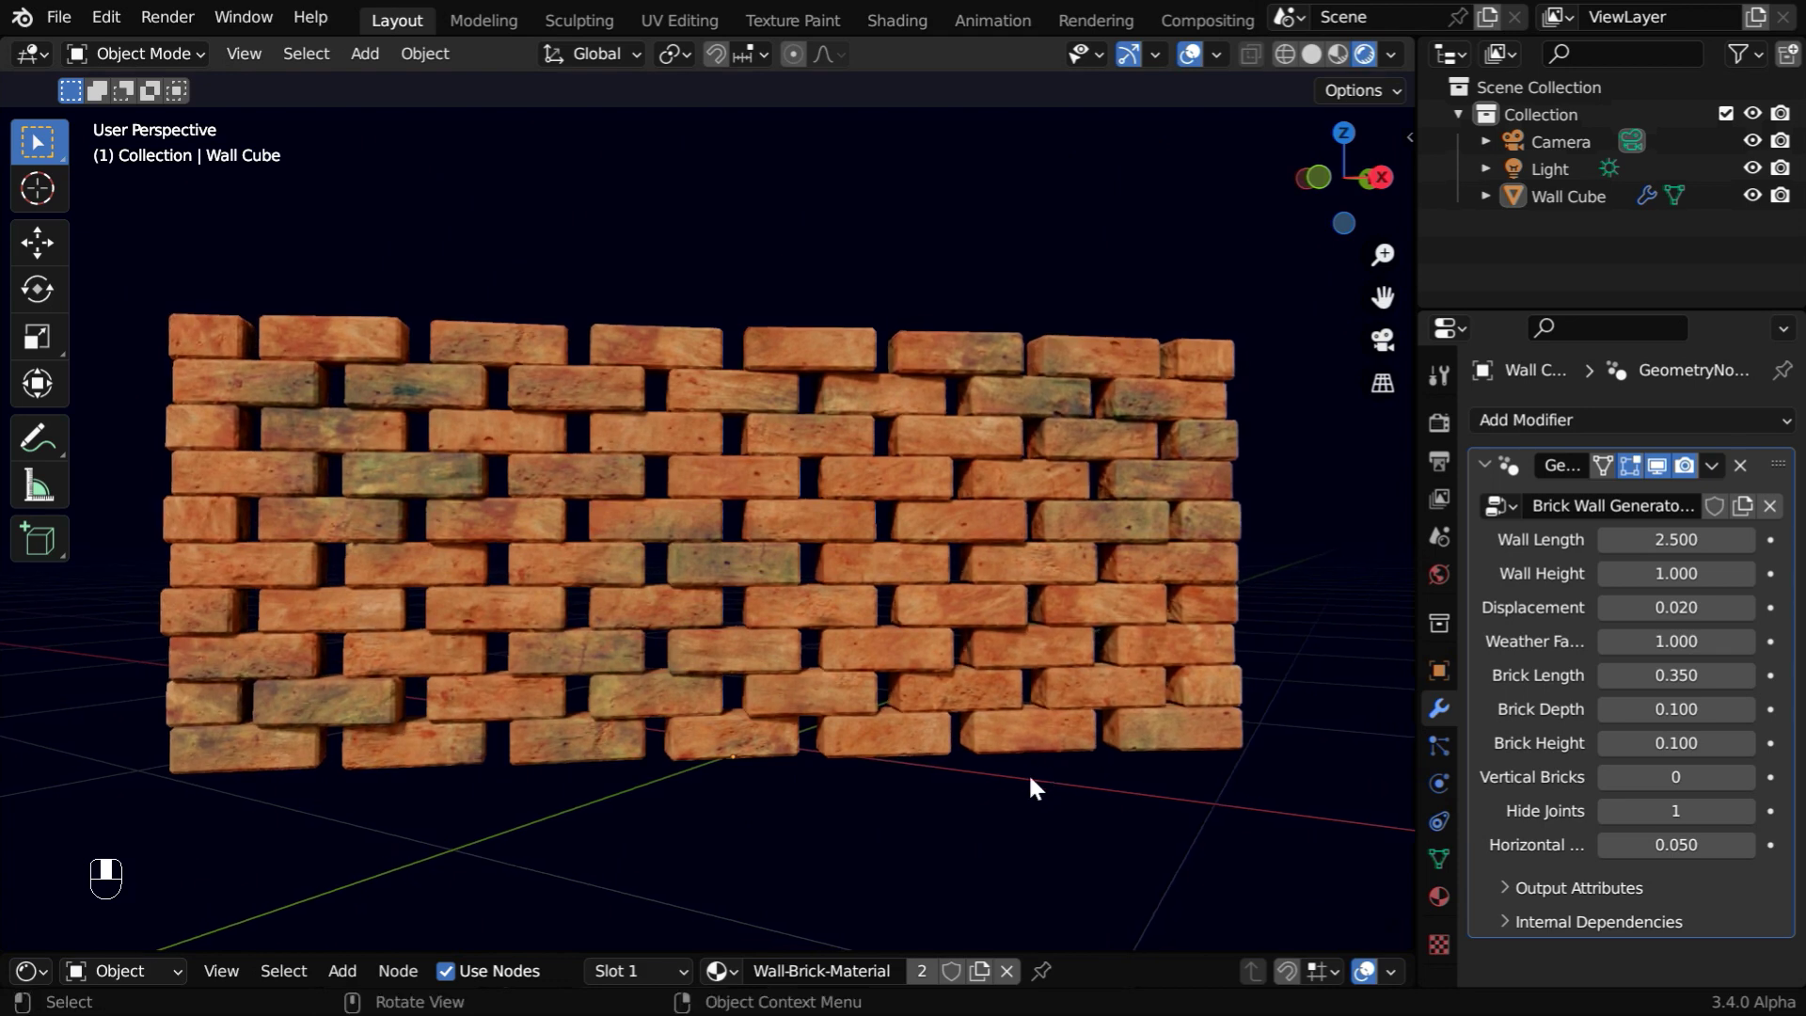
{"action": "left_click", "coordinate": [1685, 847]}
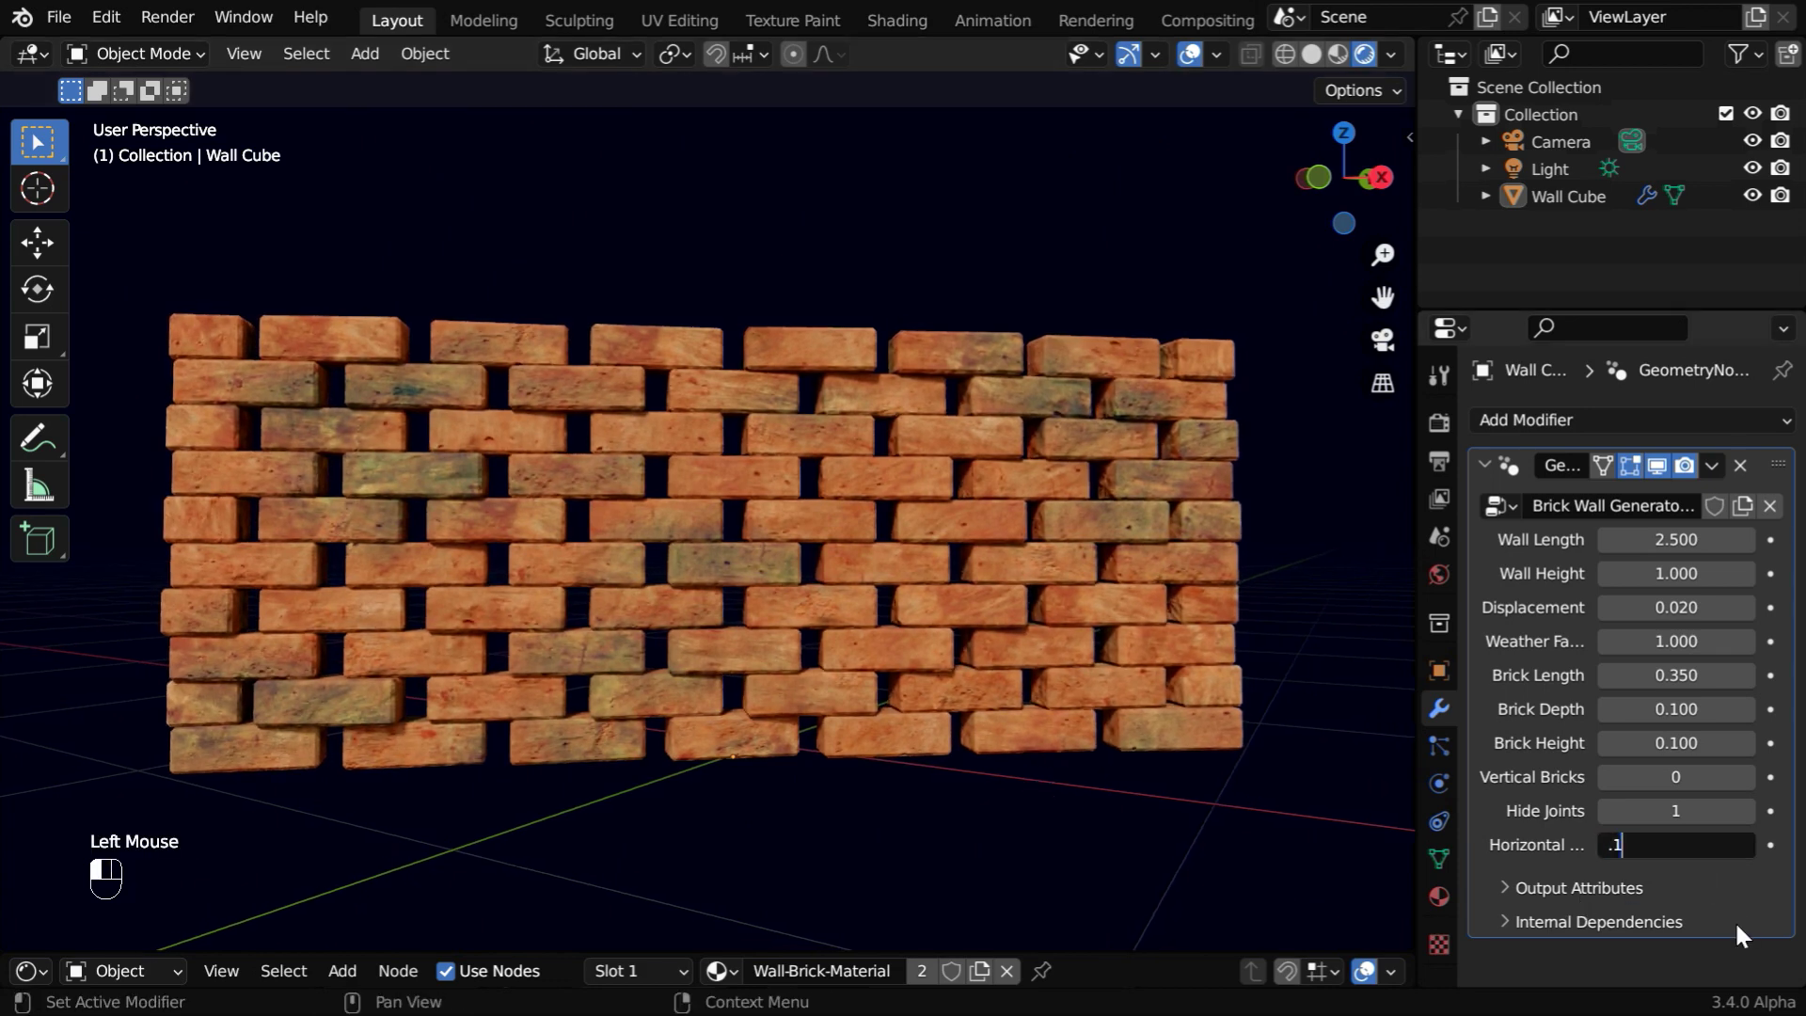
{"action": "type", "text": ".1"}
{"action": "left_click", "coordinate": [1735, 920]}
{"action": "mouse_move", "coordinate": [1035, 848]}
{"action": "middle_mouse_down"}
{"action": "mouse_move", "coordinate": [956, 879]}
{"action": "mouse_move", "coordinate": [973, 901]}
{"action": "mouse_move", "coordinate": [1068, 860]}
{"action": "middle_mouse_up"}
{"action": "middle_click_drag", "start_coordinate": [905, 867], "coordinate": [907, 833], "text": "ctrl"}
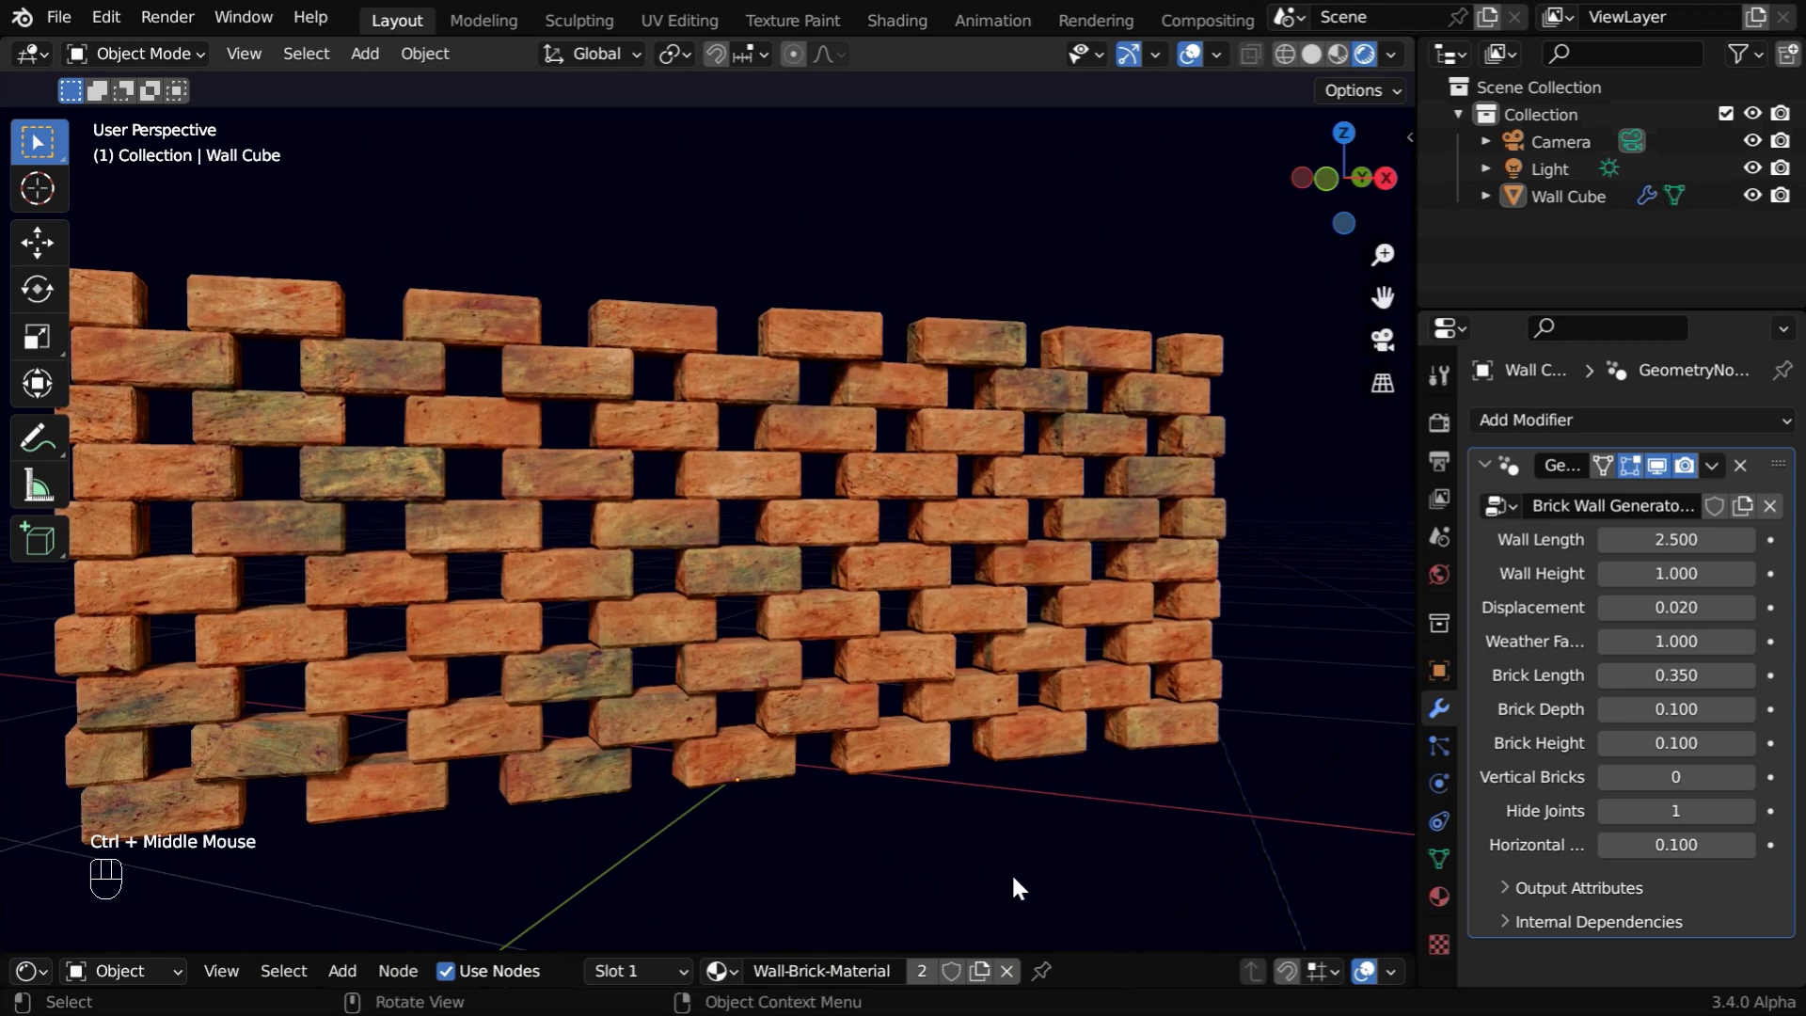
{"action": "middle_click_drag", "start_coordinate": [1013, 879], "coordinate": [905, 911]}
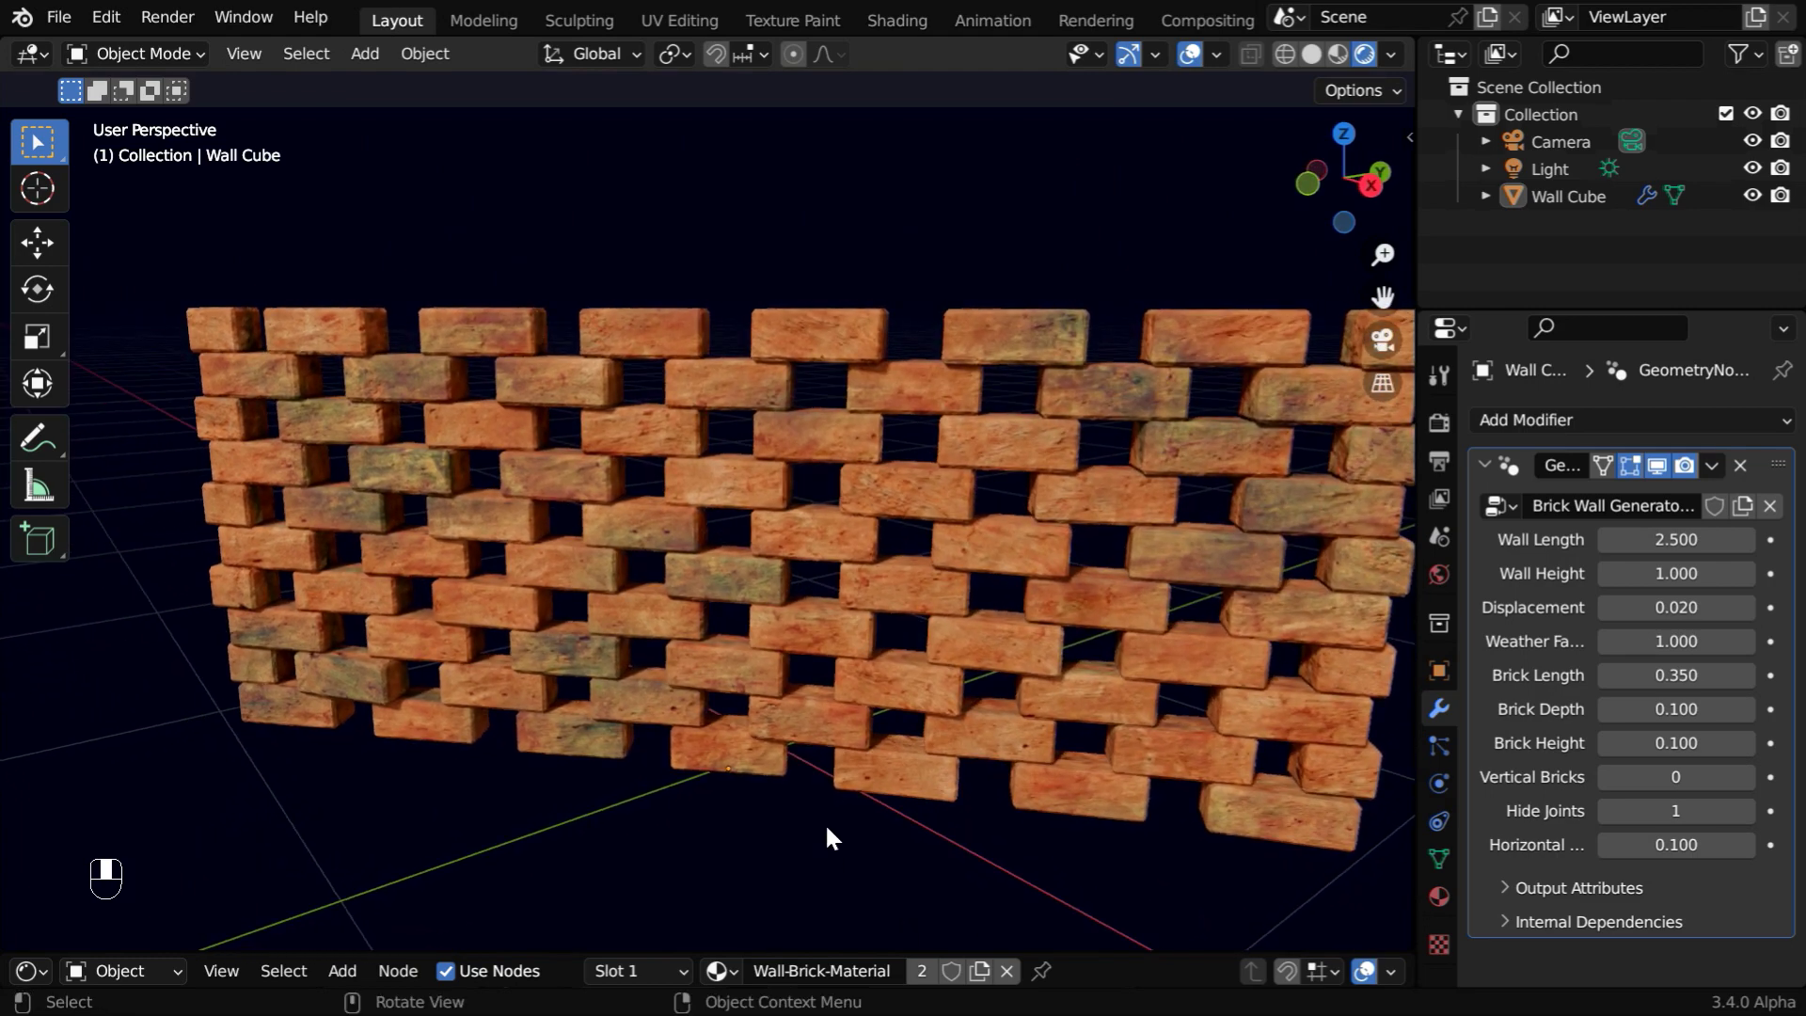